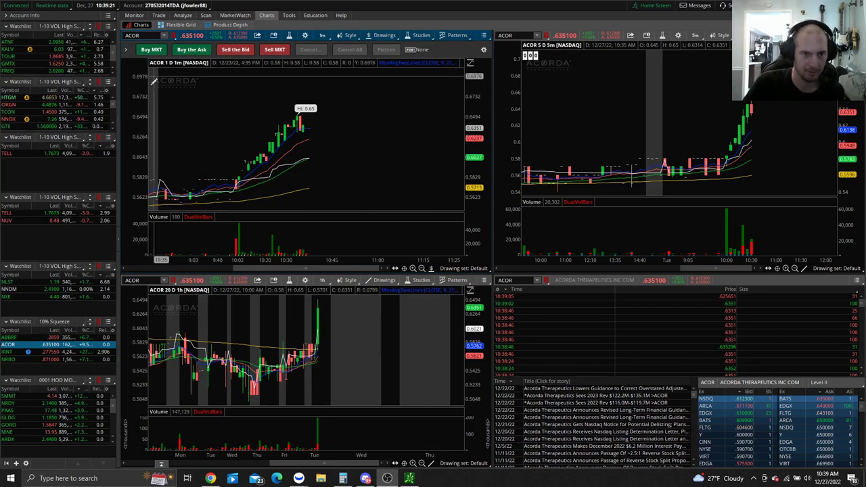
Step: Open the stock scanner and load the saved personal scan query 1-10 VOL High STD DEV
left_click(205, 14)
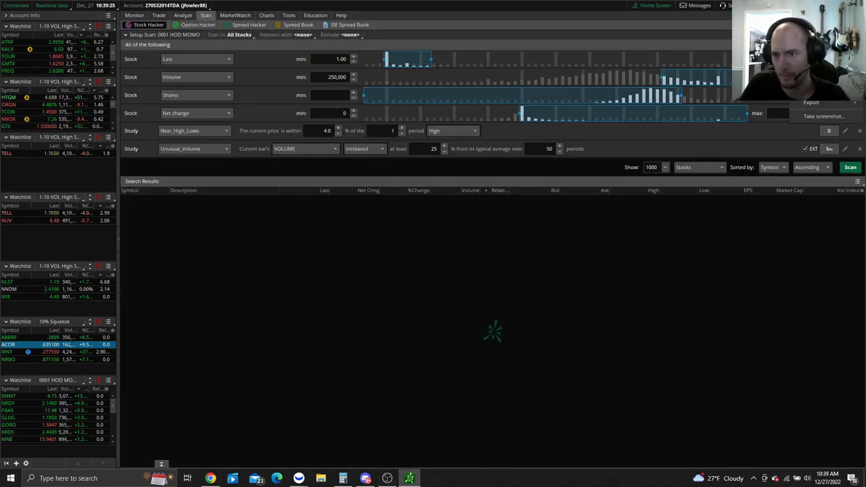
left_click(778, 44)
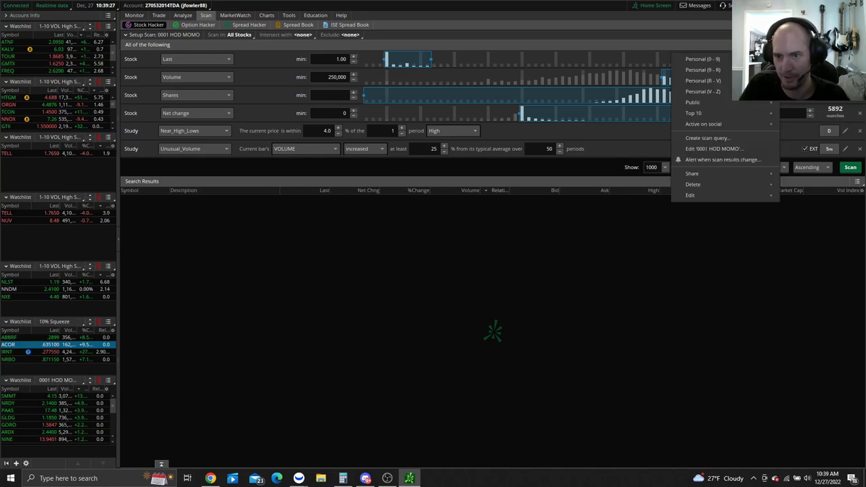
mouse_move(702, 58)
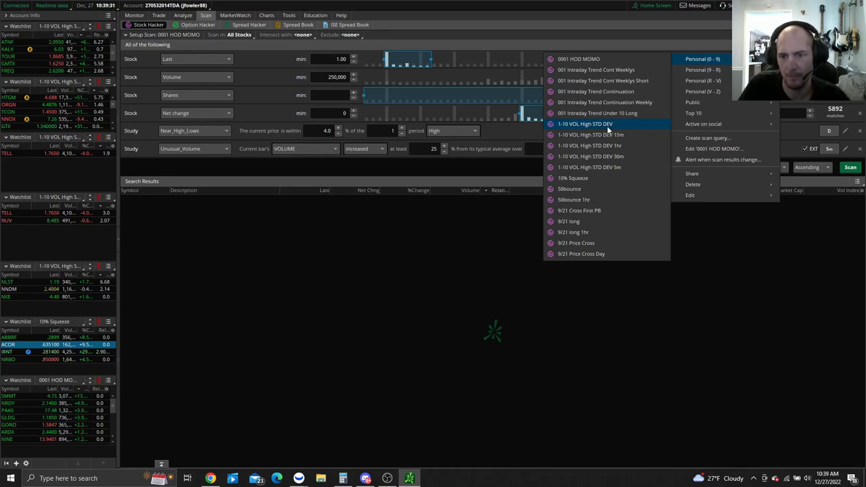
left_click(626, 124)
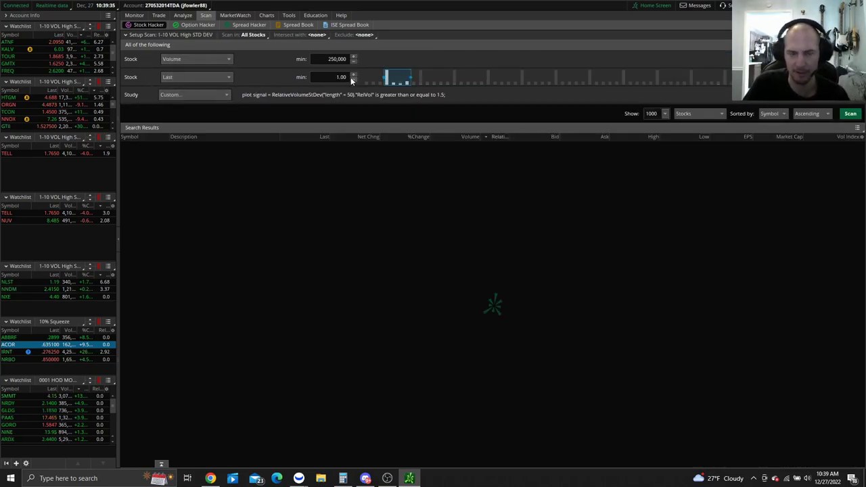
Step: Set the scan universe to the All Stocks category
left_click(246, 33)
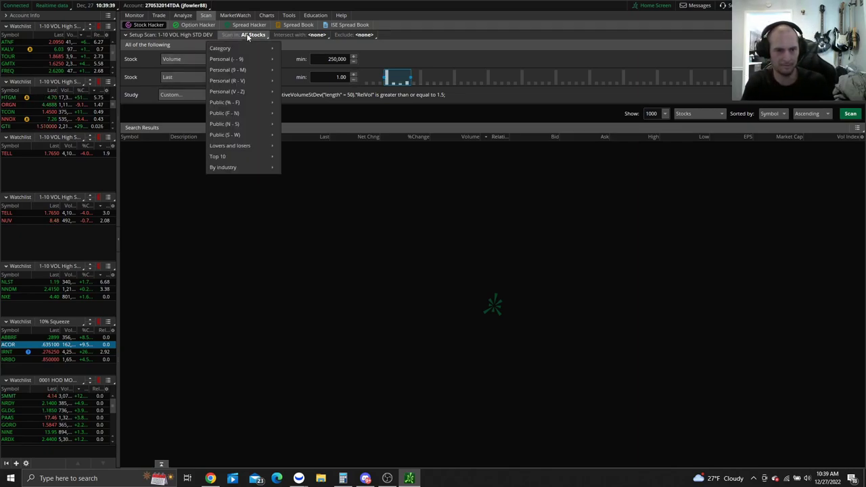
mouse_move(247, 49)
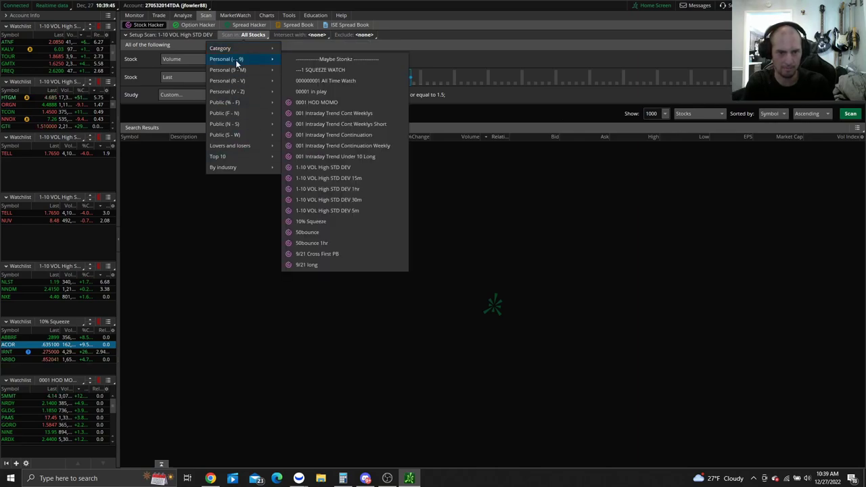
mouse_move(234, 169)
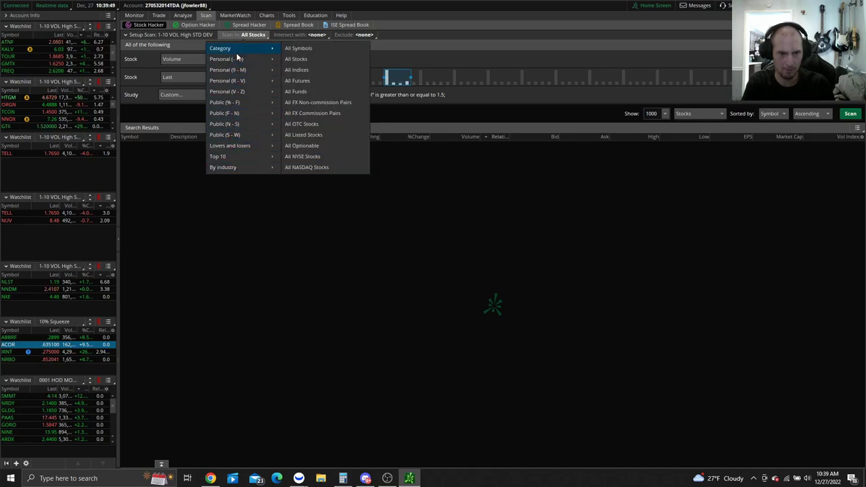
left_click(300, 59)
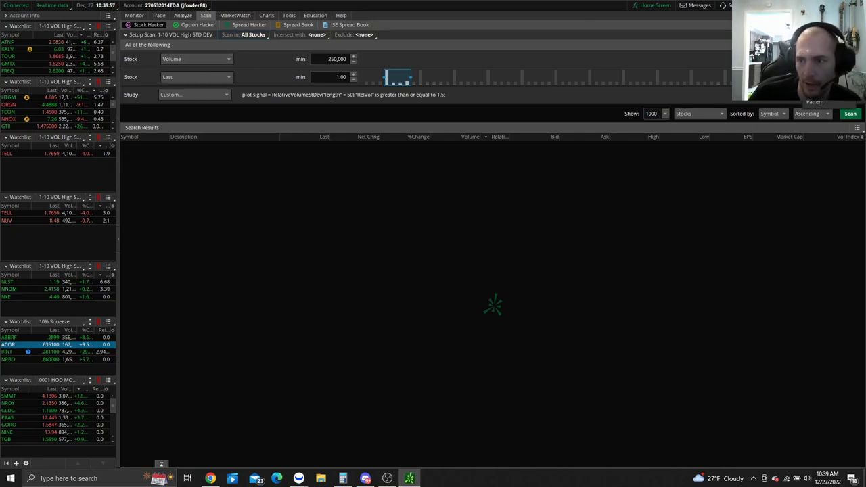
Step: Examine the criteria choices of the Volume and Last filters and the condition and script of the custom relative volume study filter
left_click(210, 58)
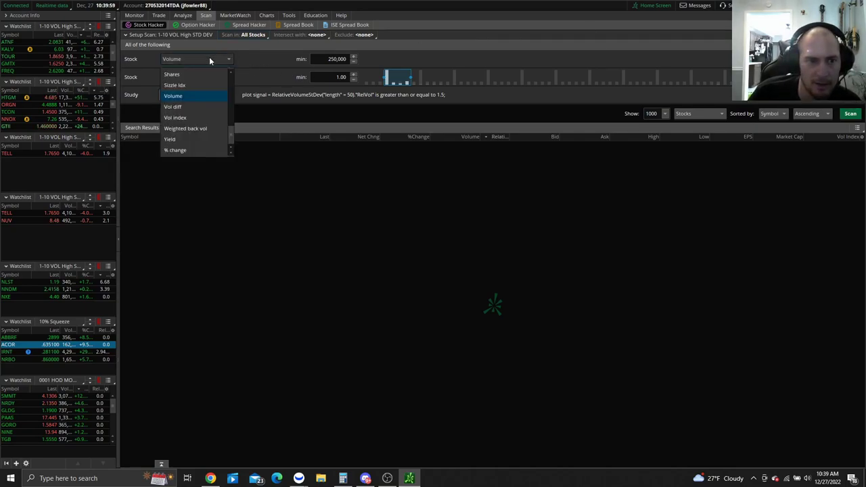
left_click(209, 57)
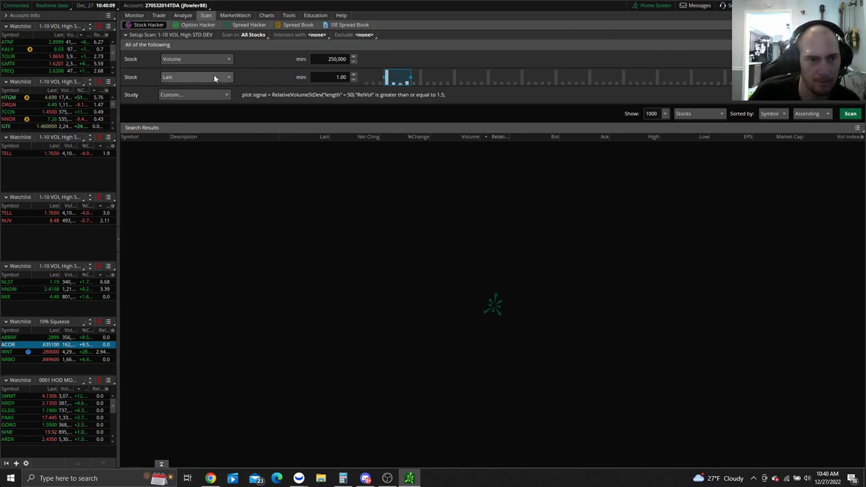
left_click(196, 79)
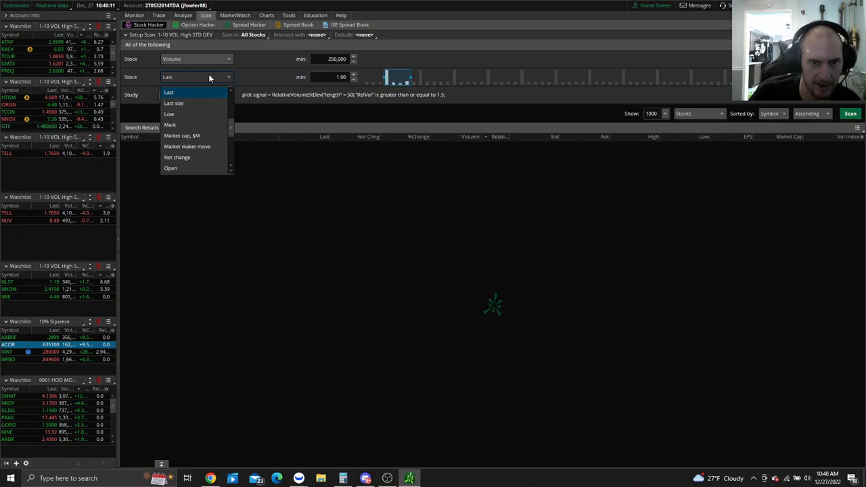
left_click(209, 77)
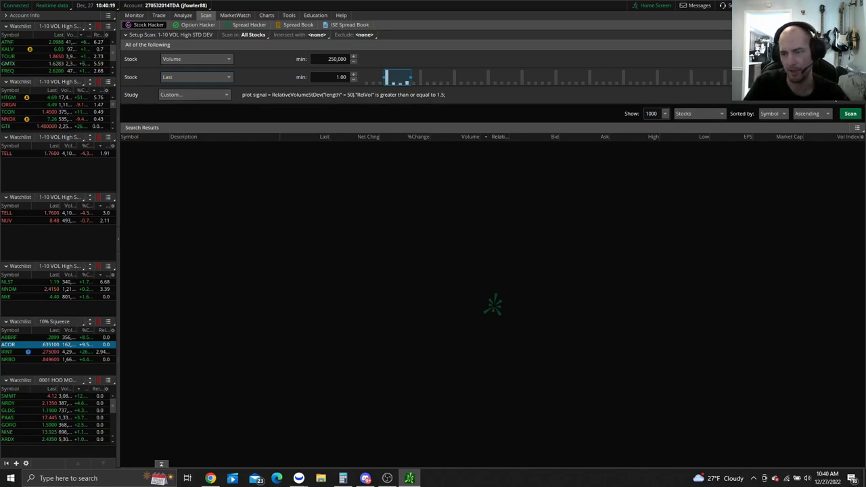
left_click(848, 101)
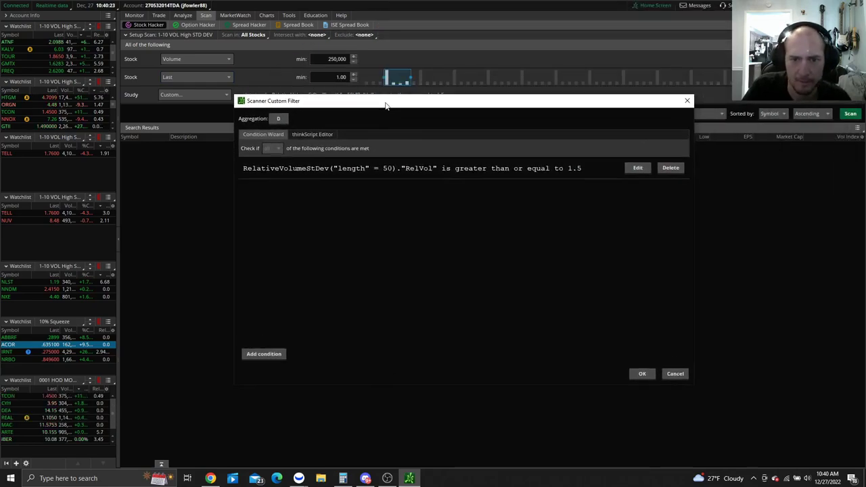
left_click(331, 133)
left_click(258, 135)
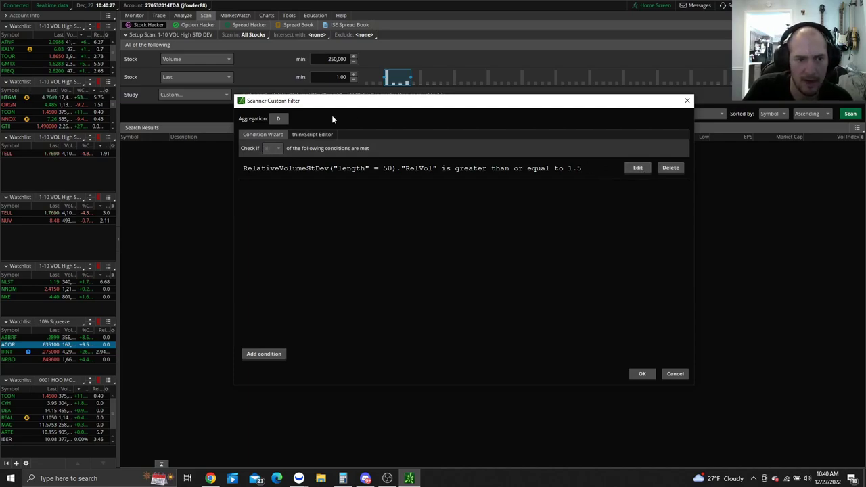
left_click(688, 132)
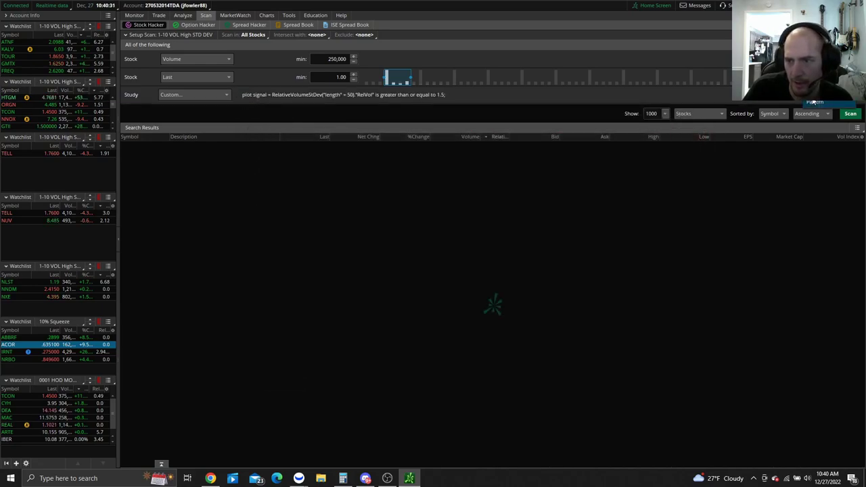
Step: Add a custom study filter to the scan and base its condition on the RelativeVolumeStDev study
left_click(814, 102)
left_click(203, 112)
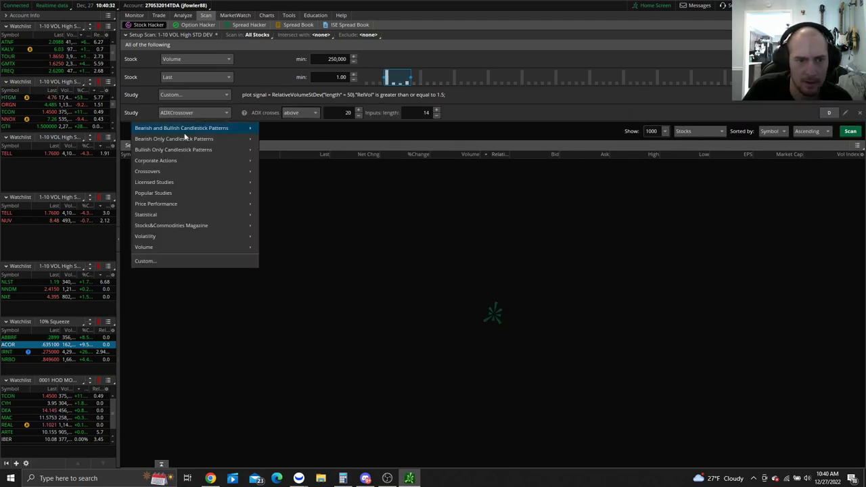
left_click(149, 260)
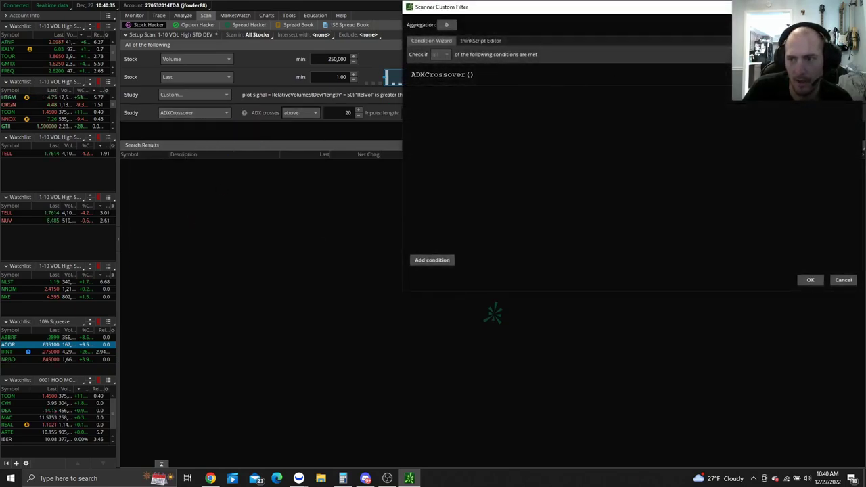
left_click(561, 80)
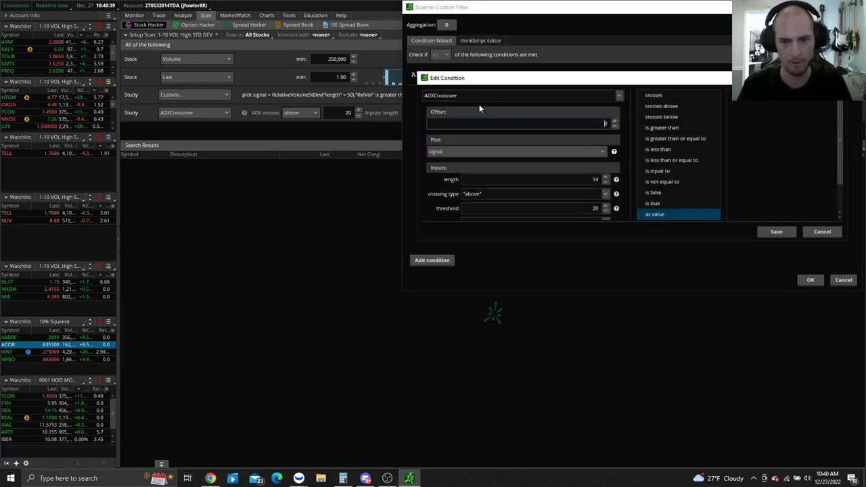
left_click(501, 95)
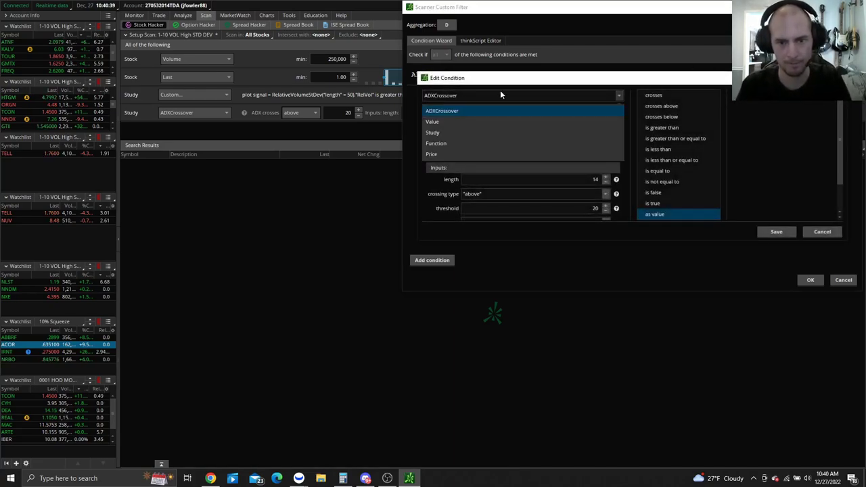
left_click(448, 133)
left_click(619, 99)
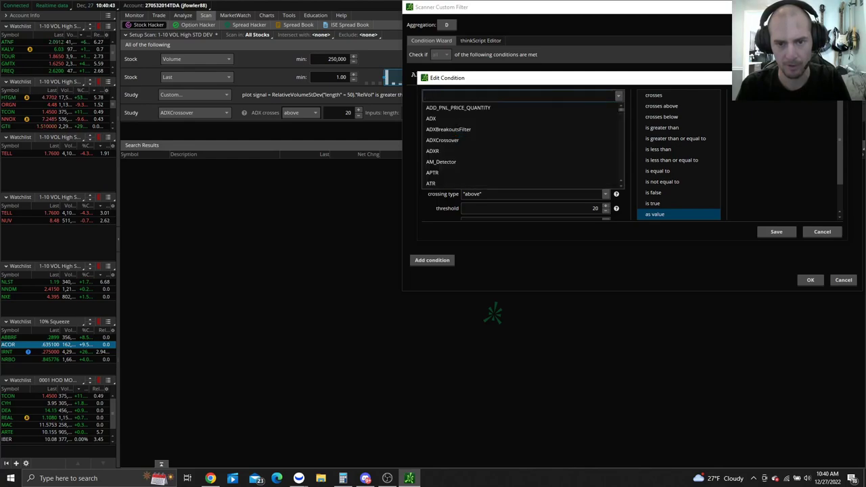
type("relative")
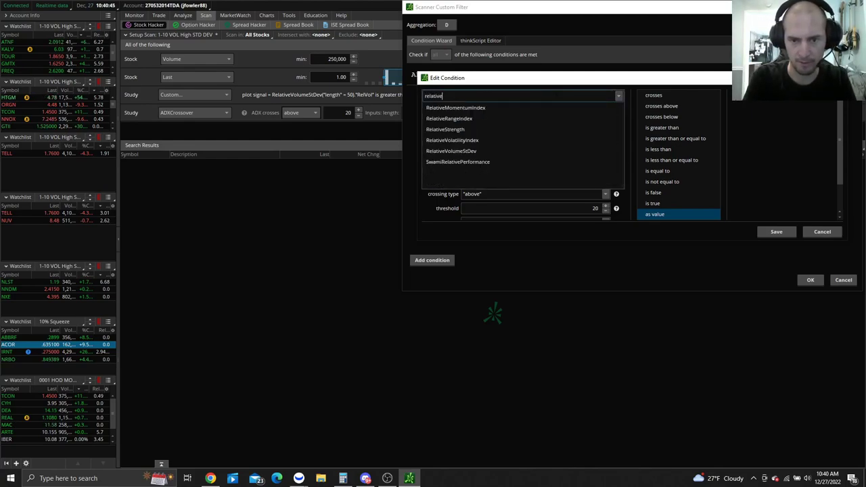
left_click(470, 151)
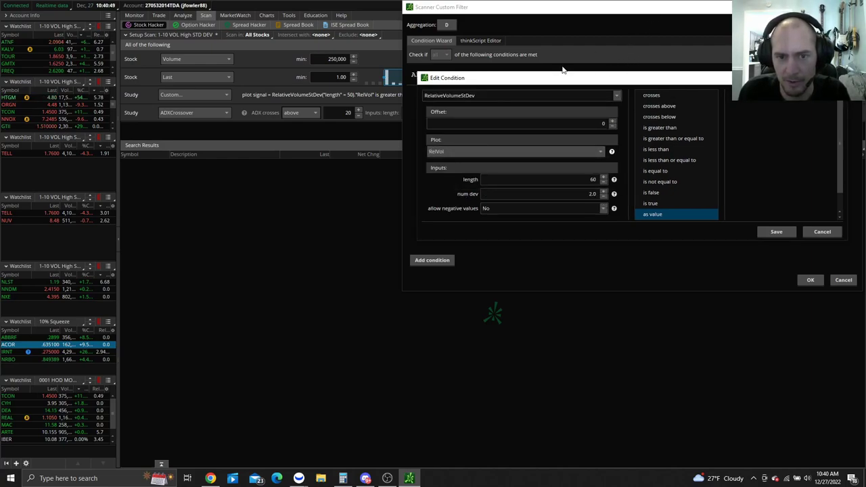
Step: Make the RelativeVolumeStDev condition require RelVol greater than the value 1.5 and apply the custom filter to the scan
left_click(669, 131)
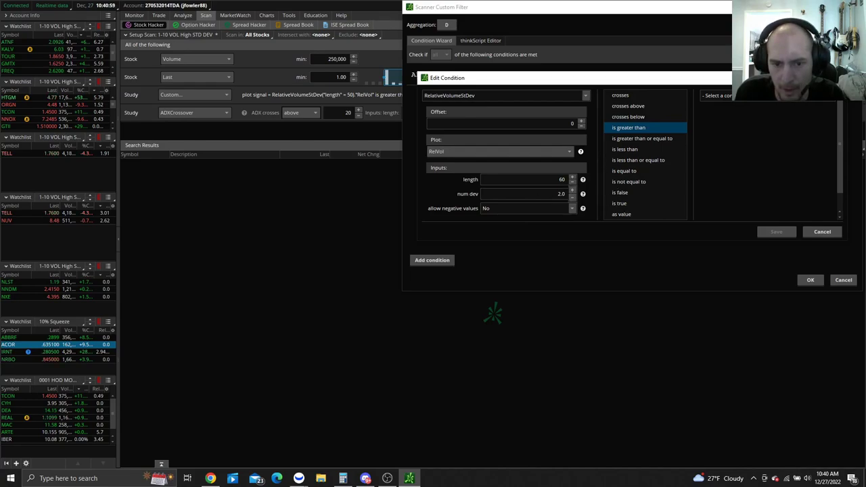
left_click(724, 95)
left_click(736, 112)
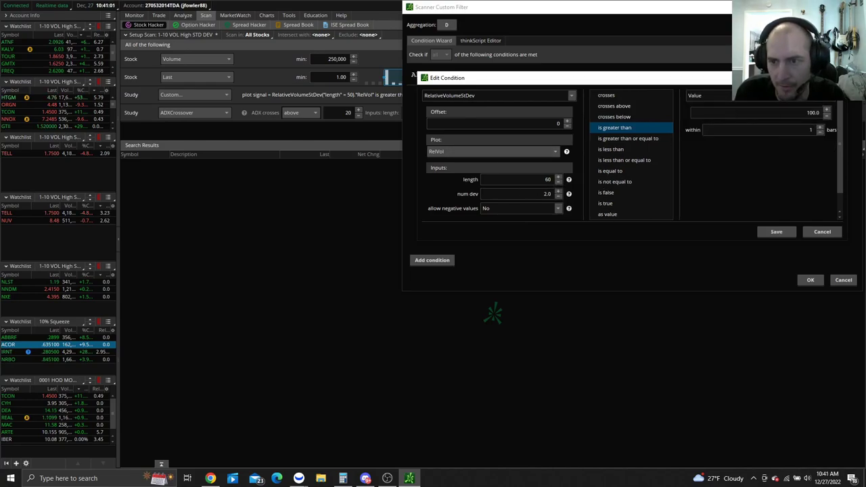
left_click(826, 111)
left_click(826, 111)
left_click(826, 111)
left_click(826, 111)
left_click(826, 111)
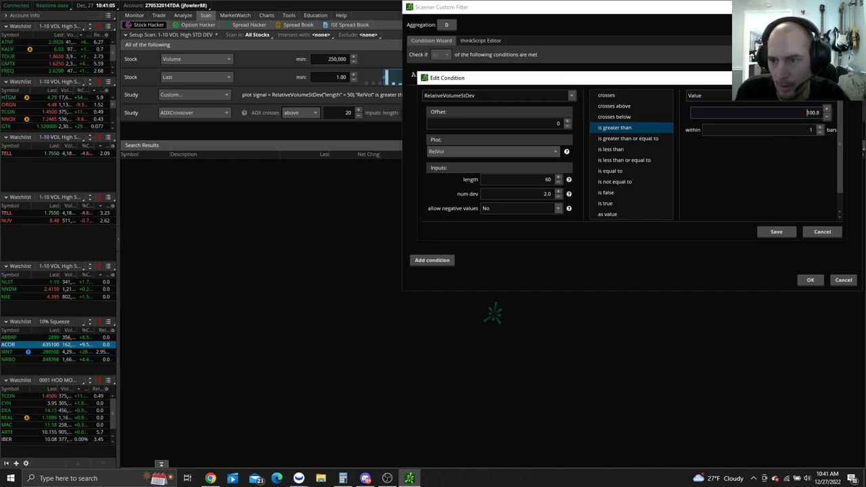
type("1.5")
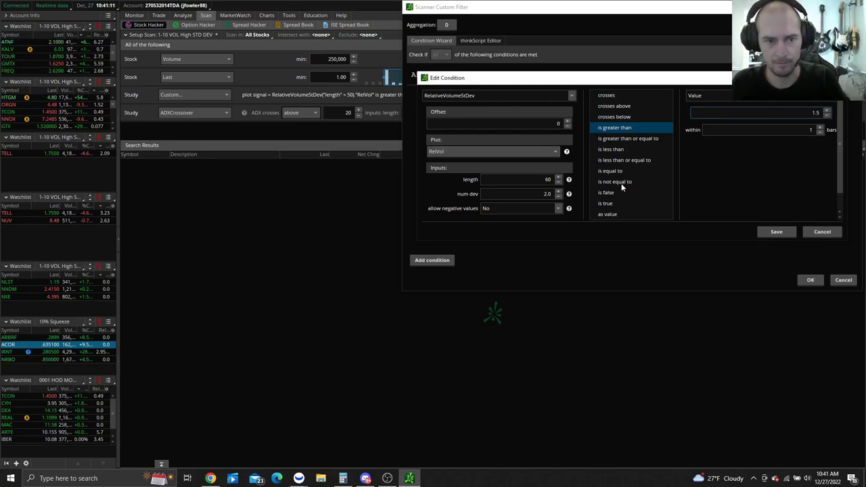
left_click(775, 230)
left_click_drag(745, 11, 577, 169)
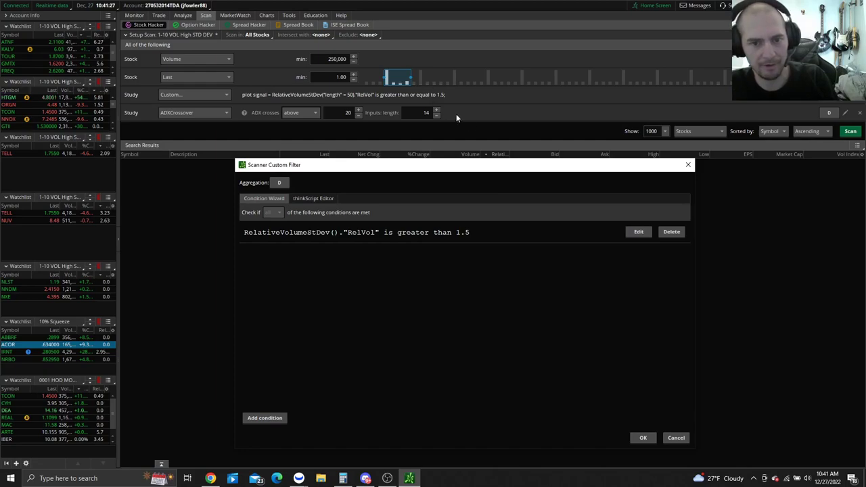
left_click(641, 437)
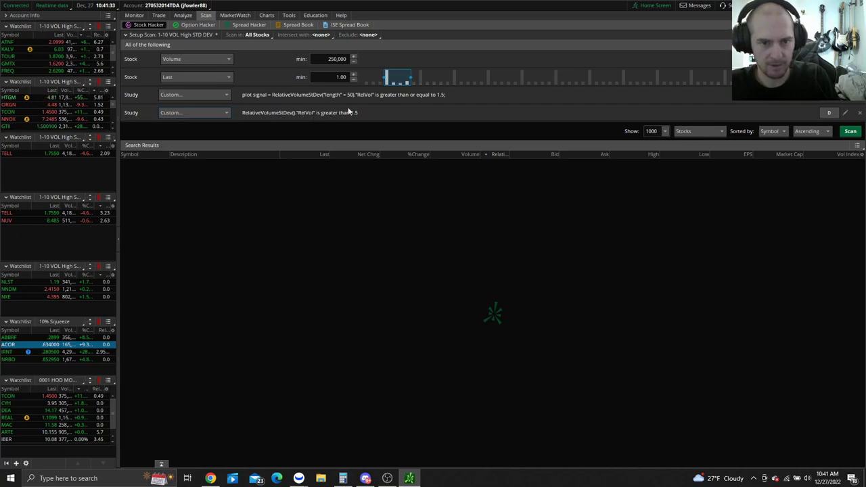
Step: Delete the newly added relative volume study filter from the scan
left_click(860, 113)
Step: Review the plot signal code of the remaining relative volume filter in the thinkScript editor and close the filter window
left_click(858, 100)
left_click(493, 40)
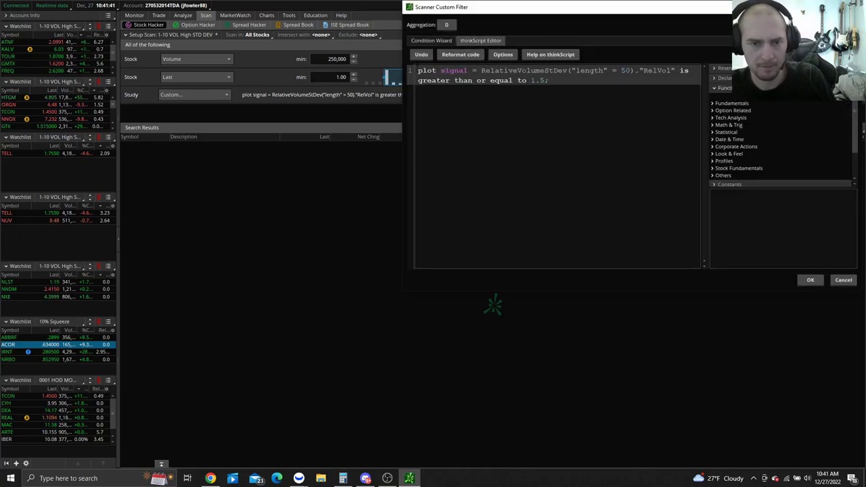
left_click_drag(418, 70, 550, 79)
left_click(550, 80)
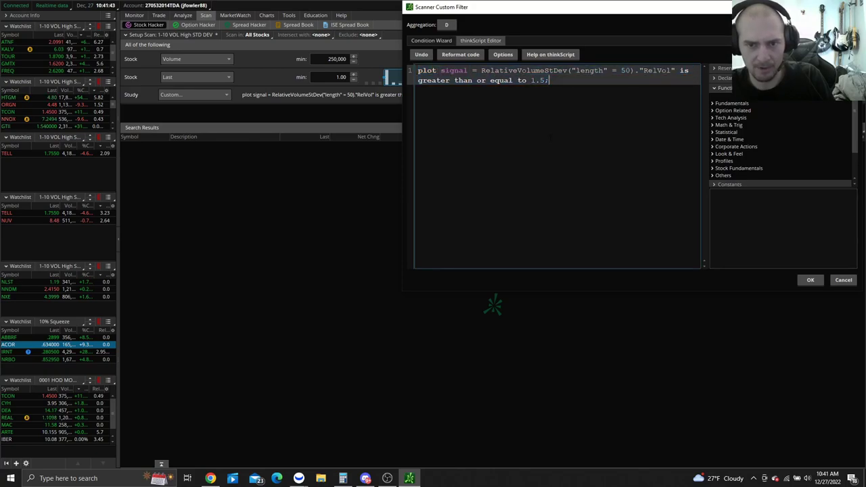
left_click_drag(674, 5, 629, 151)
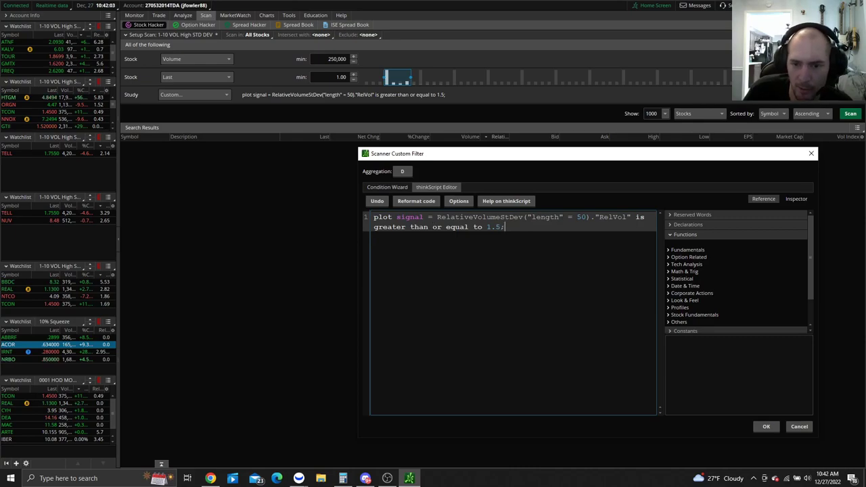
left_click(765, 426)
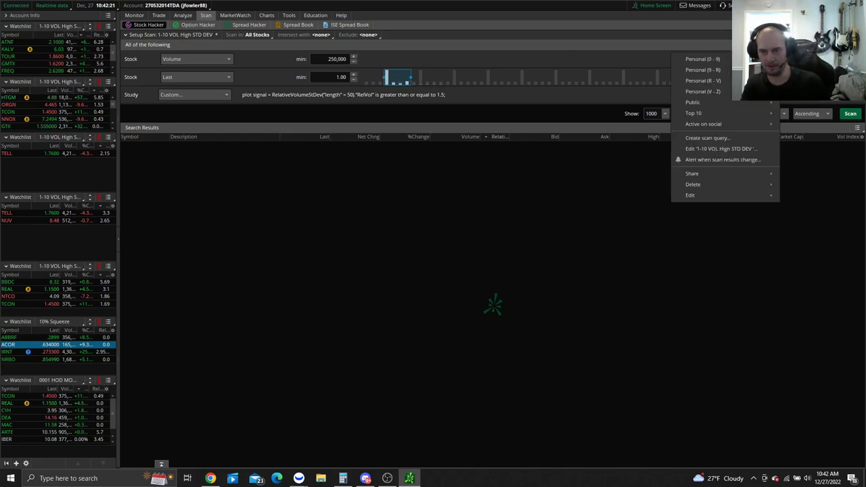
Step: Load the saved scan 1-10 VOL High STD DEV 15m and view the aggregation periods available for its study filter
mouse_move(702, 59)
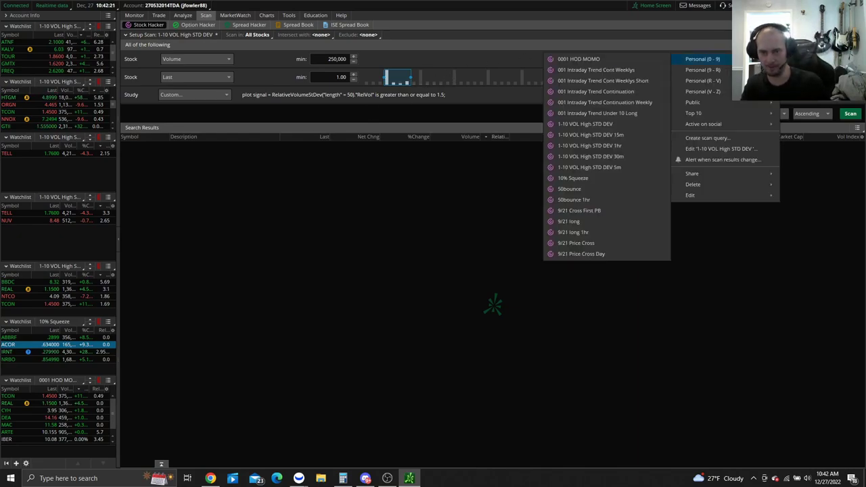
left_click(618, 135)
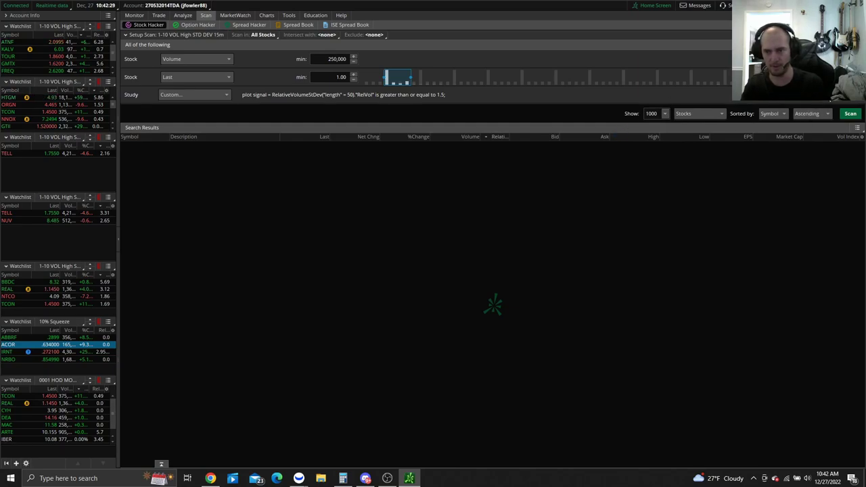
left_click(830, 100)
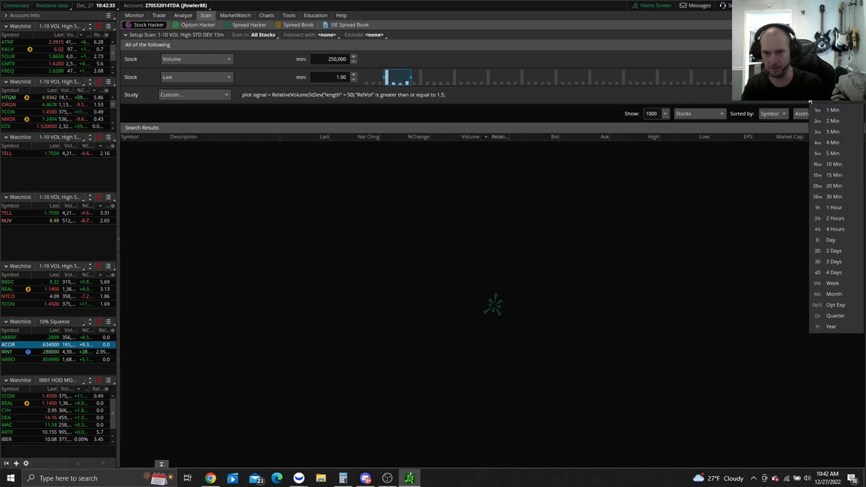
left_click(777, 101)
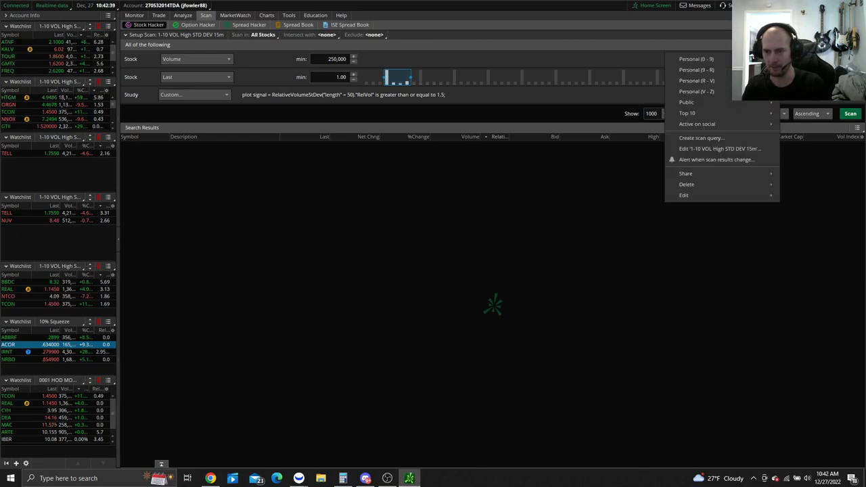
Step: Load the saved scan 1-10 VOL High STD DEV 1hr, followed by the saved 10% Squeeze scan
mouse_move(666, 59)
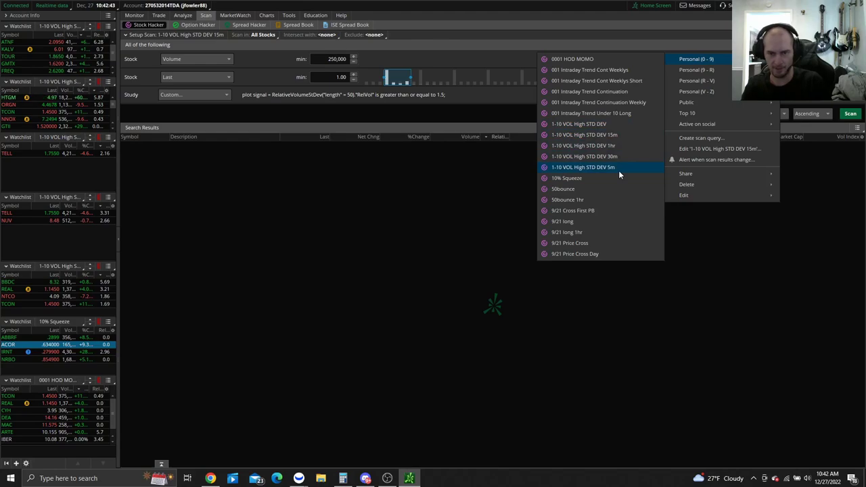
left_click(623, 147)
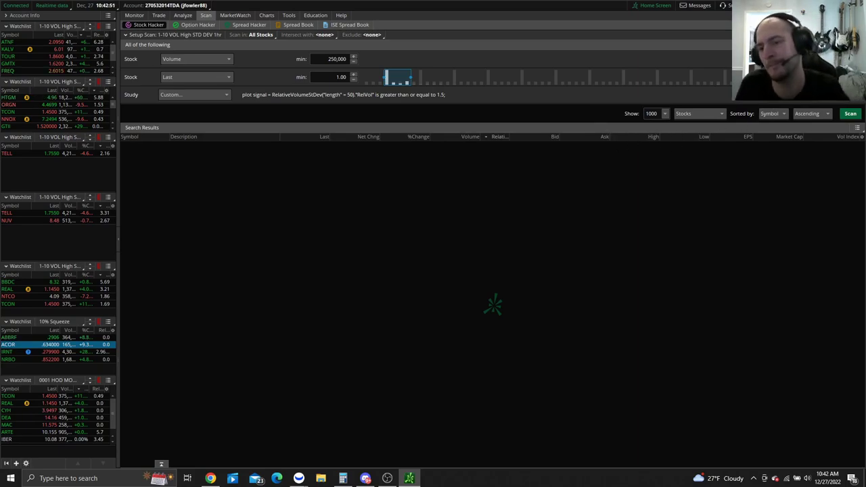
left_click(778, 35)
mouse_move(744, 59)
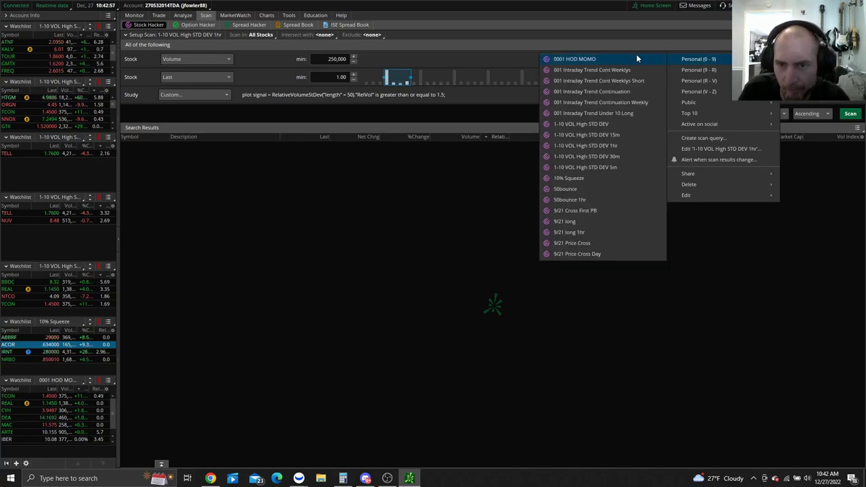
left_click(605, 179)
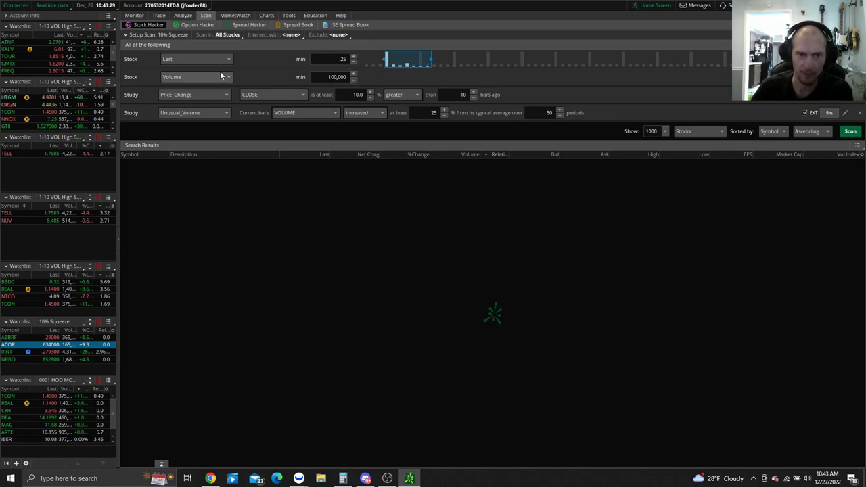
Step: Choose Price_Change from the Price Performance studies for the first study filter of the 10% Squeeze scan
left_click(161, 75)
left_click(182, 114)
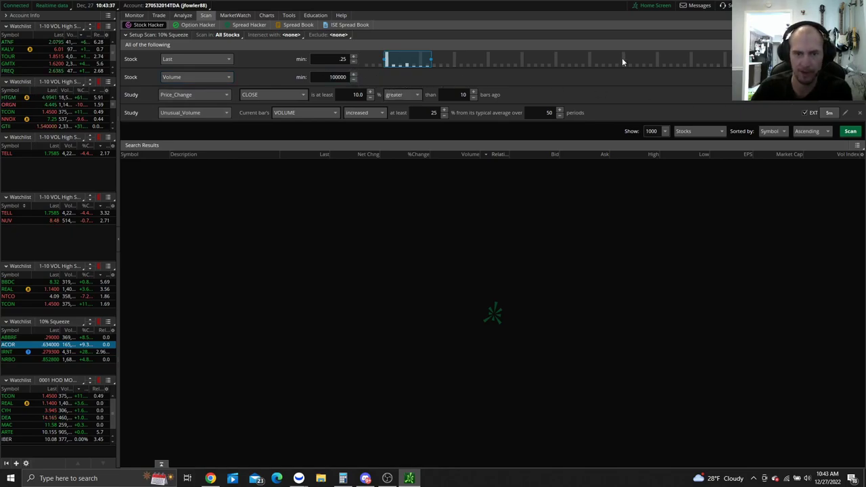
left_click(203, 98)
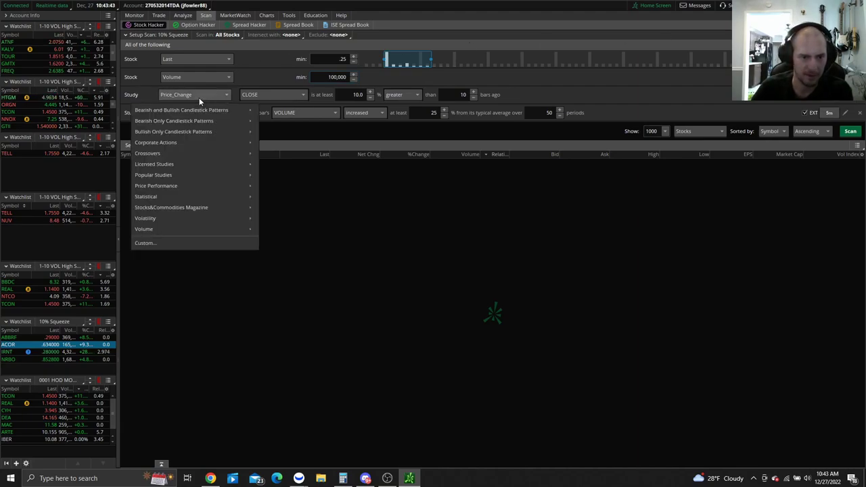
mouse_move(189, 196)
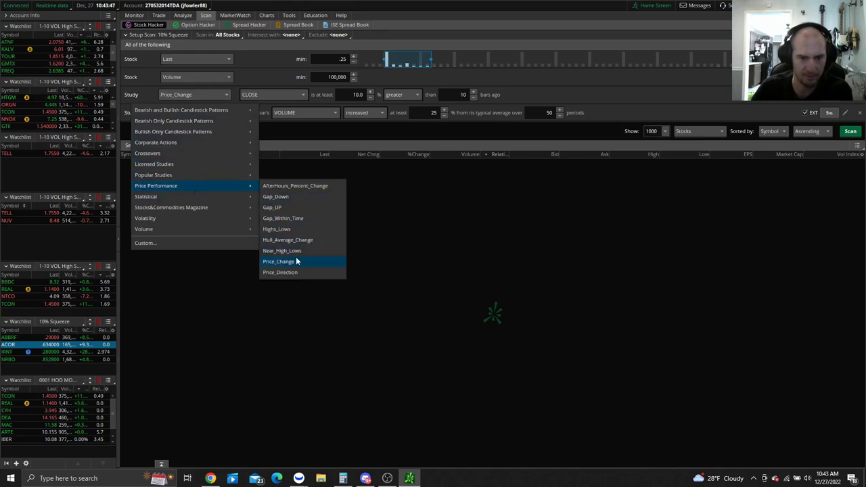
left_click(274, 266)
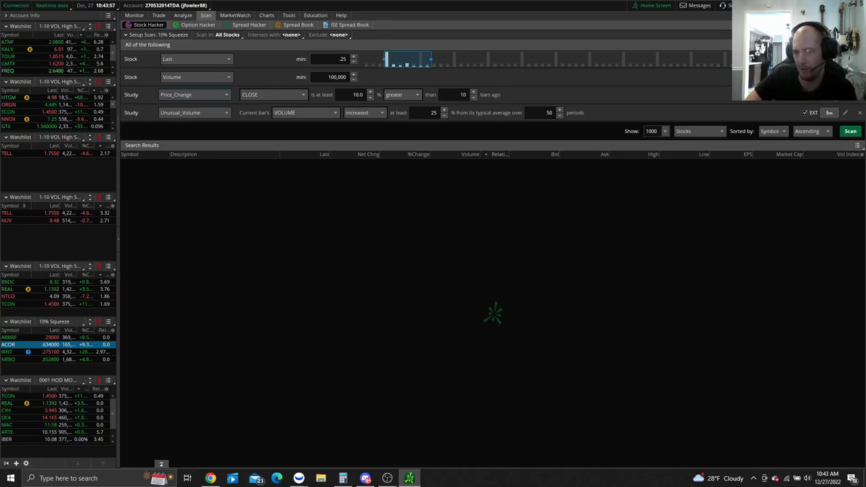
Step: Check the Unusual_Volume filter's aggregation period and view the Volume studies it can be chosen from
left_click(829, 113)
left_click(770, 104)
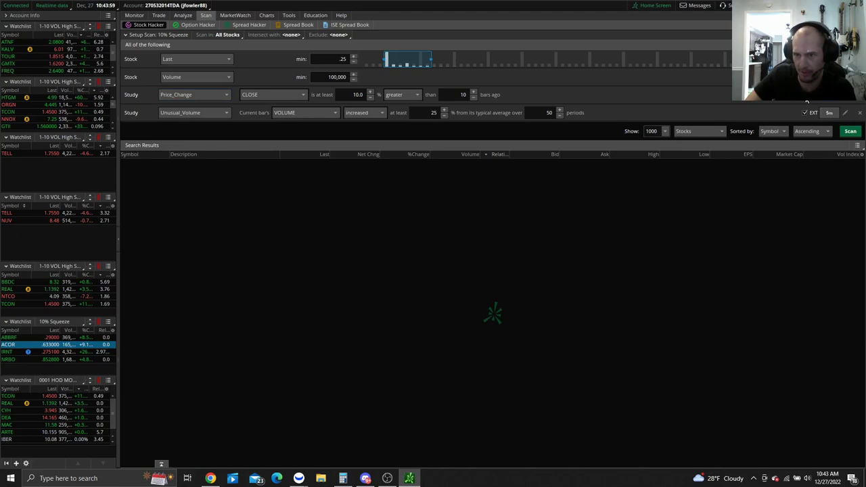
left_click(207, 112)
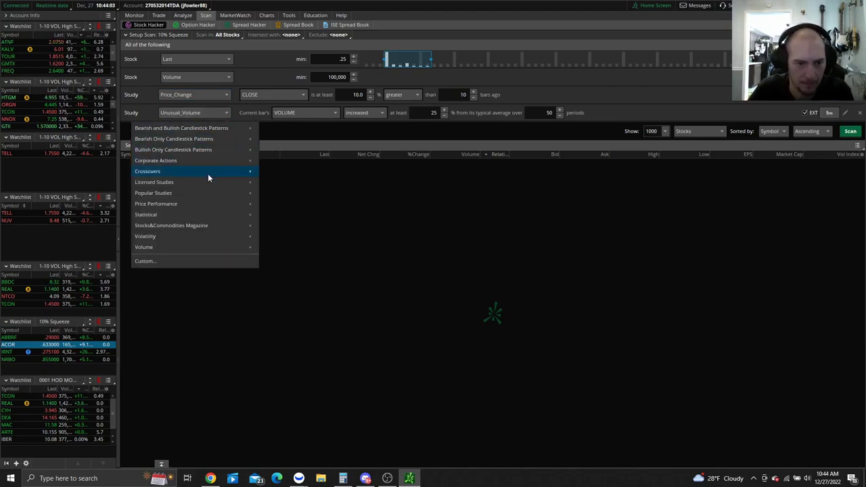
mouse_move(175, 245)
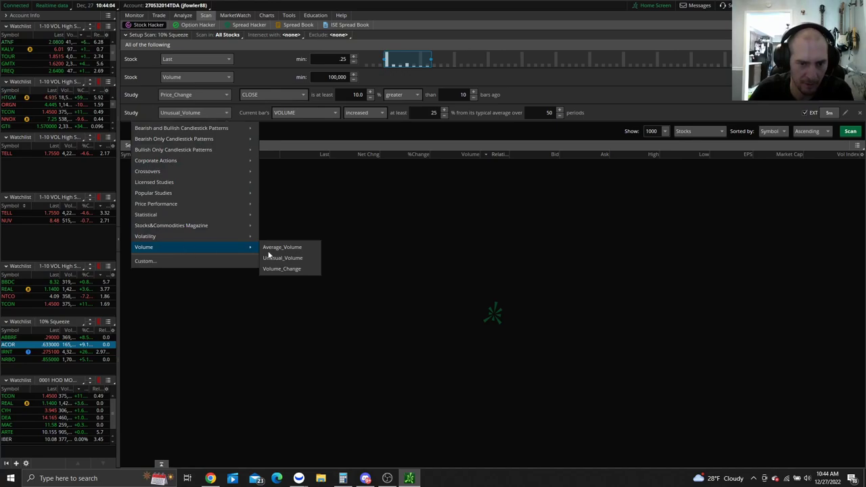
left_click(424, 241)
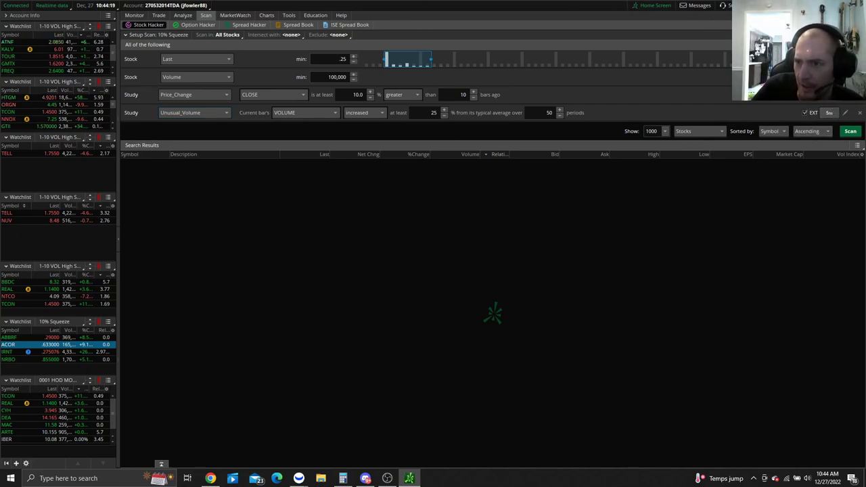
Step: Load the saved 0001 HOD MOMO scan and run it
left_click(771, 45)
mouse_move(706, 59)
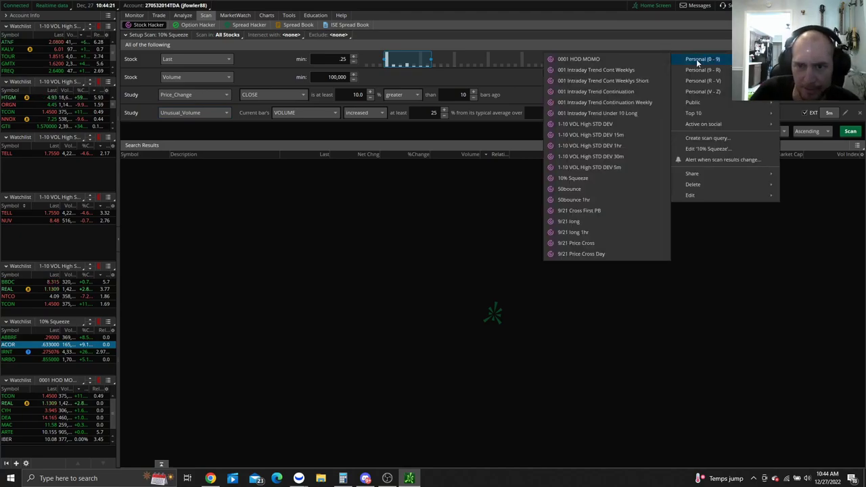
left_click(615, 59)
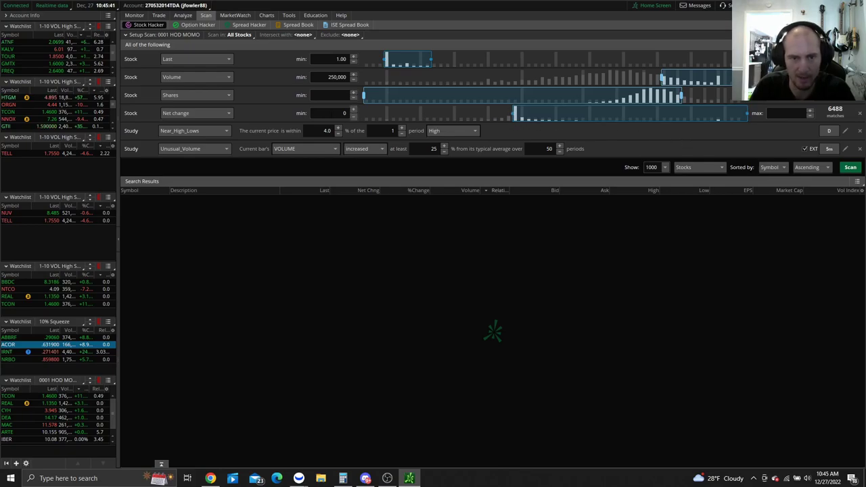
left_click(851, 169)
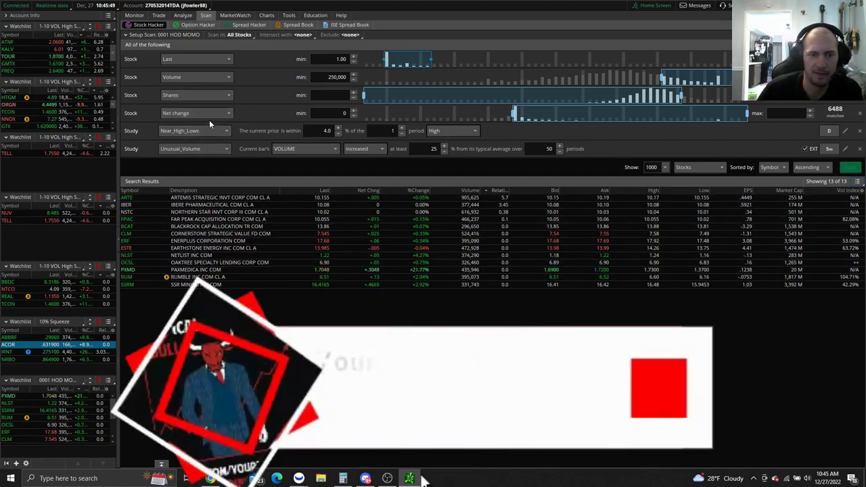
Step: Look through the criteria available for the Net change stock filter and leave the selection as it is
left_click(198, 116)
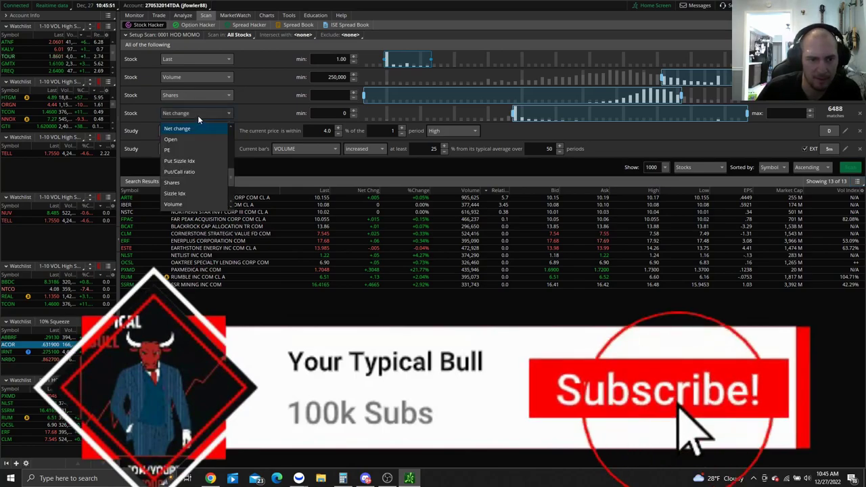
scroll(197, 142, "up", 1)
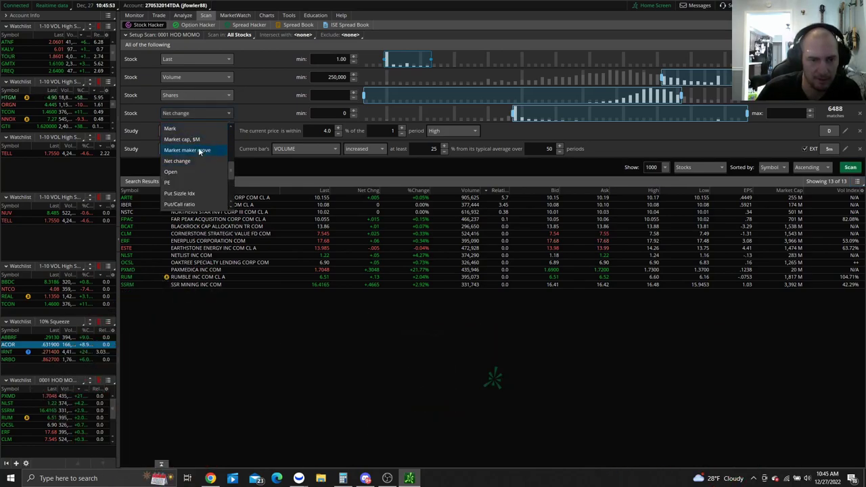
scroll(193, 170, "up", 2)
scroll(196, 153, "down", 3)
scroll(198, 145, "down", 3)
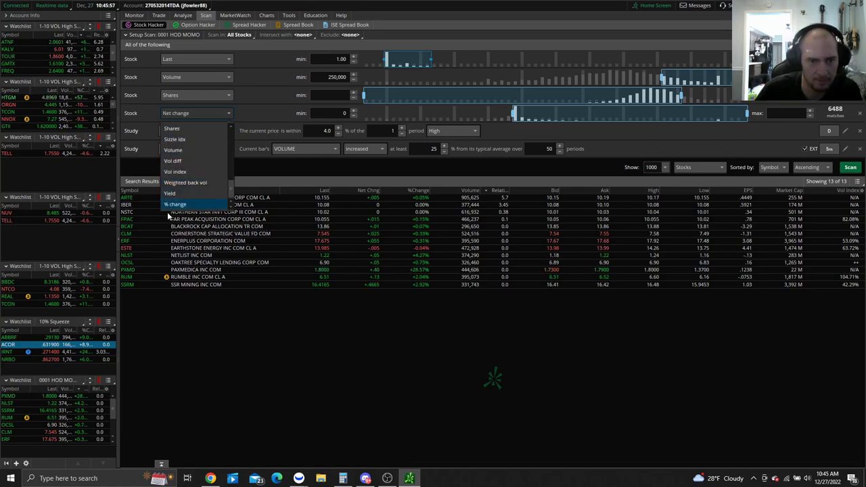
scroll(188, 185, "up", 5)
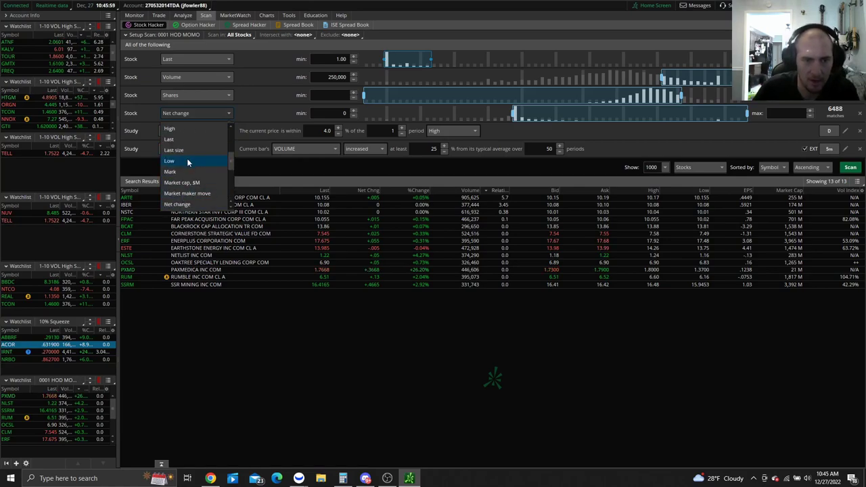
left_click(308, 325)
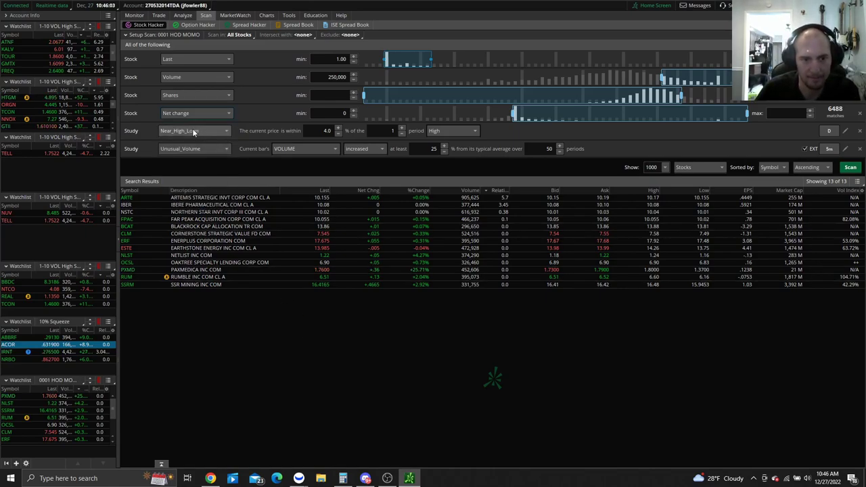
Step: Choose Near_High_Lows from the Price Performance studies for the scan's first study filter and rerun the scan
left_click(213, 130)
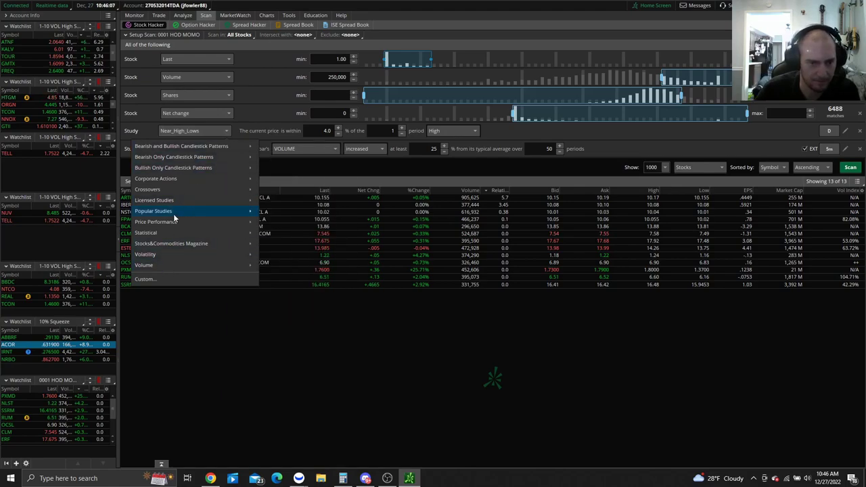
mouse_move(152, 267)
mouse_move(224, 224)
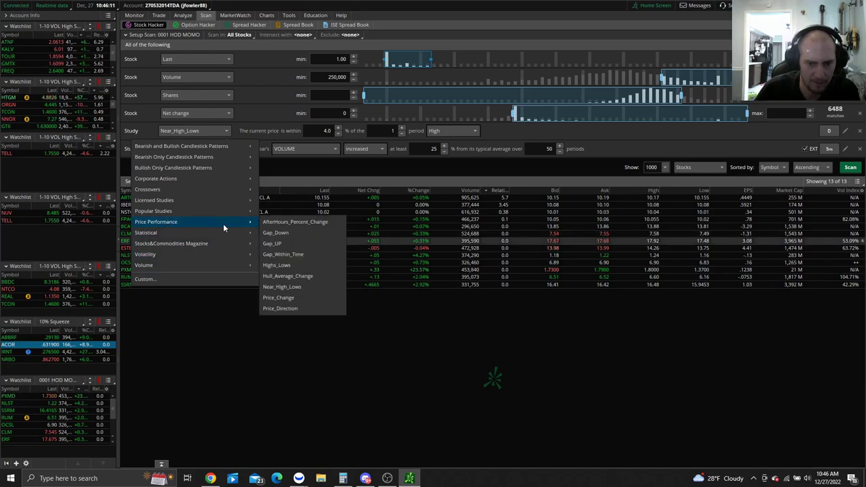
left_click(298, 290)
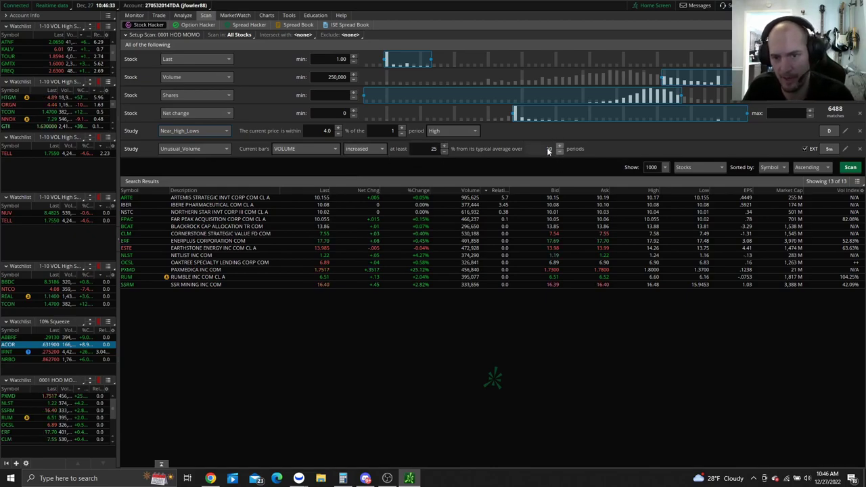
left_click(850, 167)
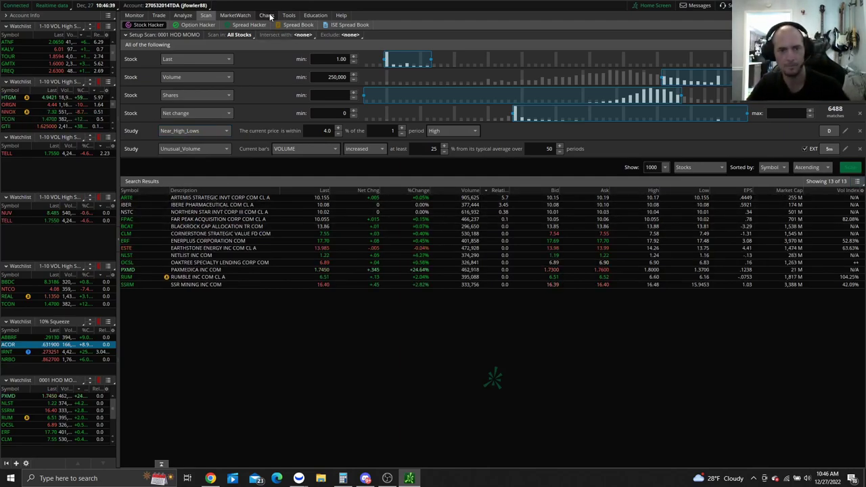
Step: Switch to the charts and load the Basic Chart workspace, confirming the layout reload
mouse_move(270, 16)
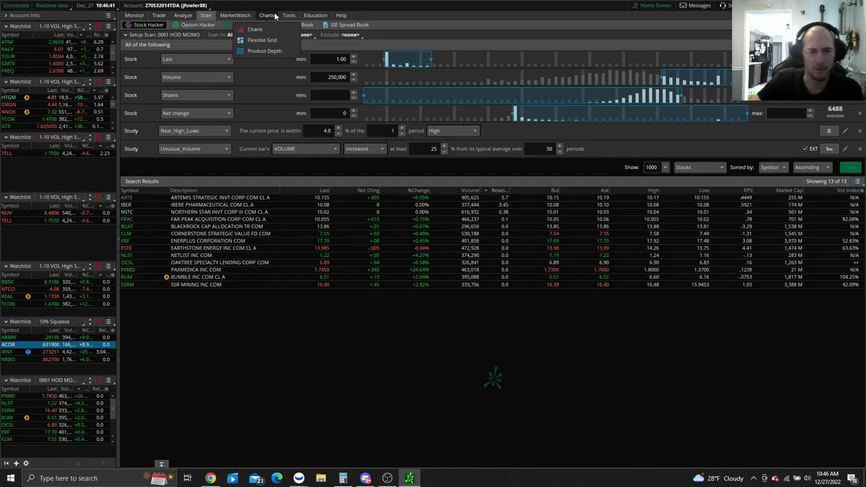
left_click(270, 16)
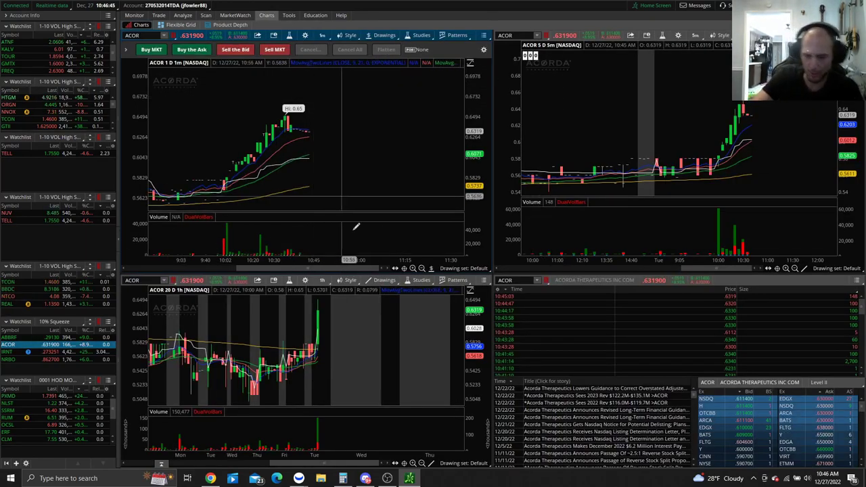
left_click(737, 5)
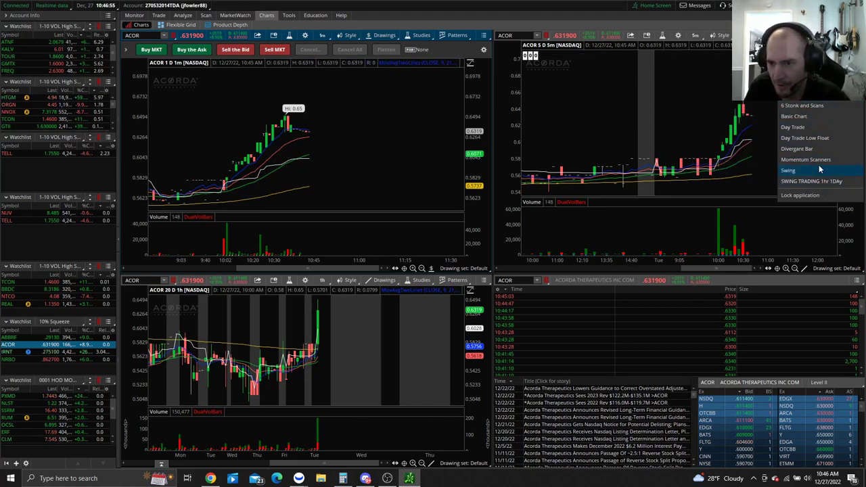
left_click(815, 117)
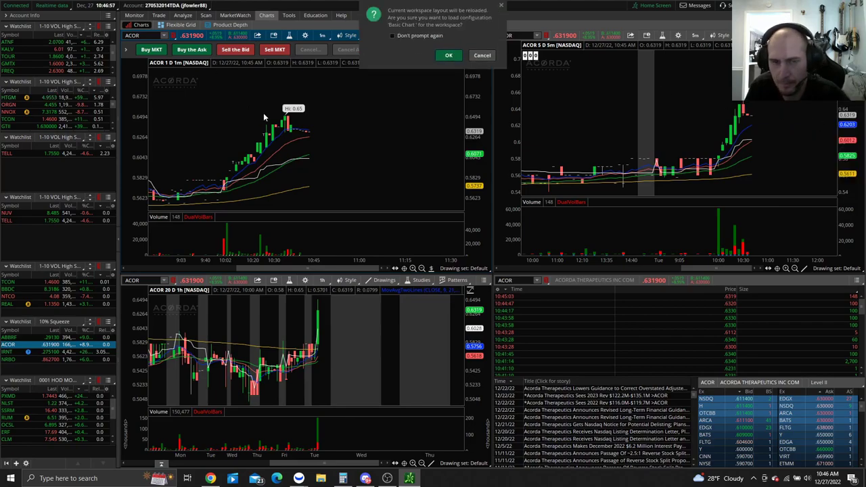
left_click(450, 57)
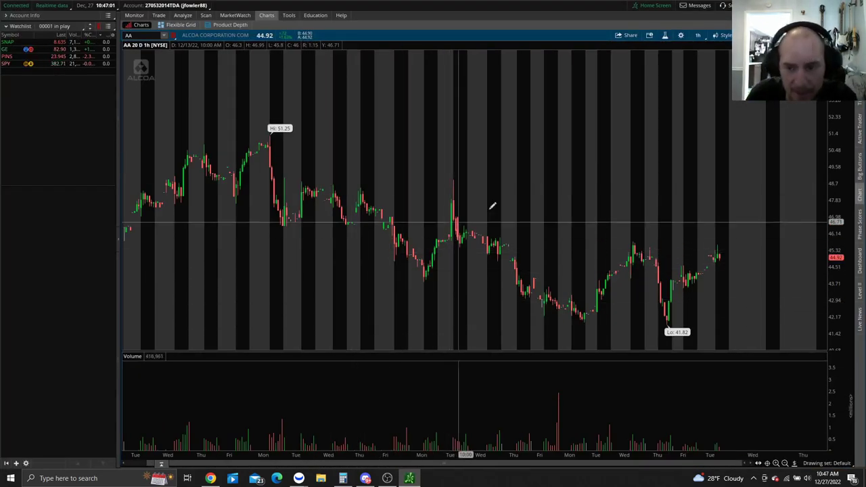
Step: Show the 1-10 VOL High STD DEV scan in the sidebar watchlist and shorten the watchlist to fit its symbols
left_click(62, 28)
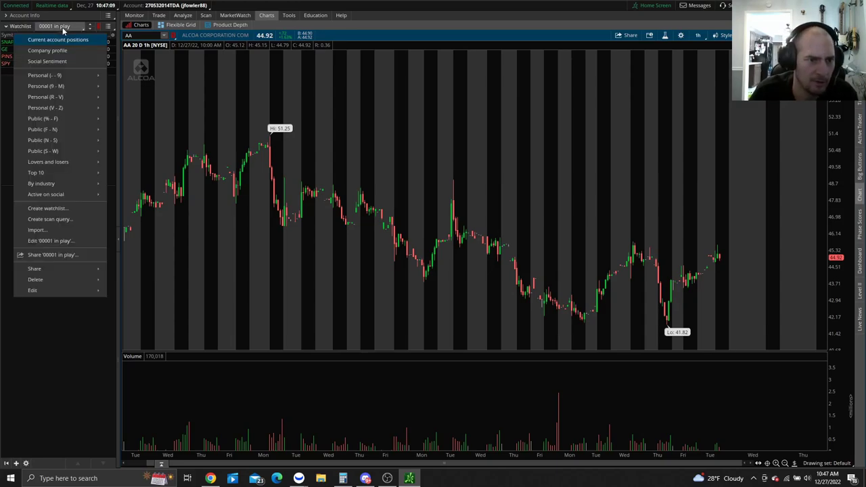
mouse_move(80, 79)
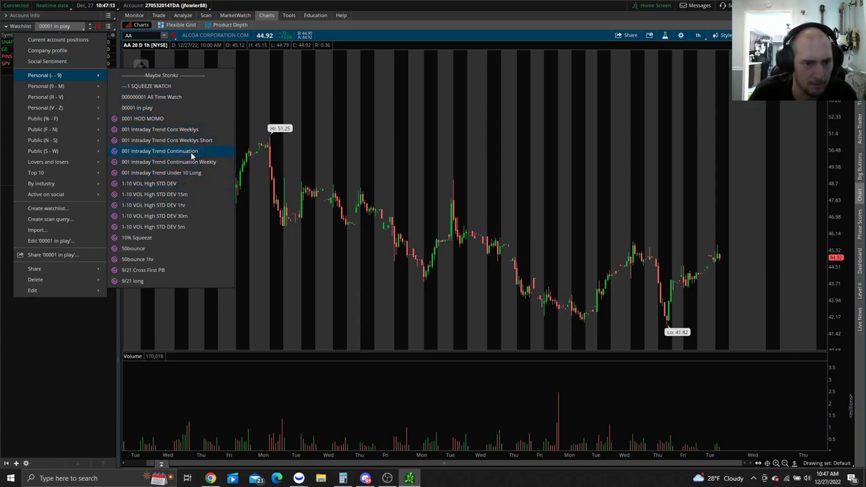
left_click(198, 188)
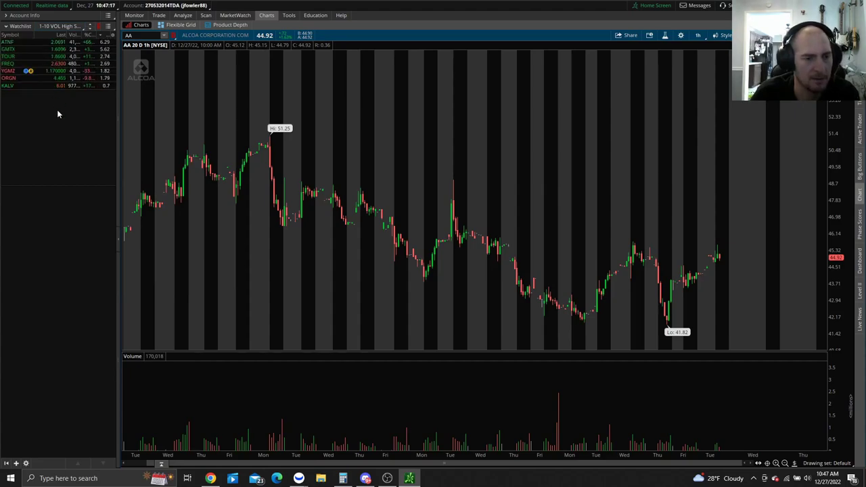
left_click_drag(73, 107, 73, 98)
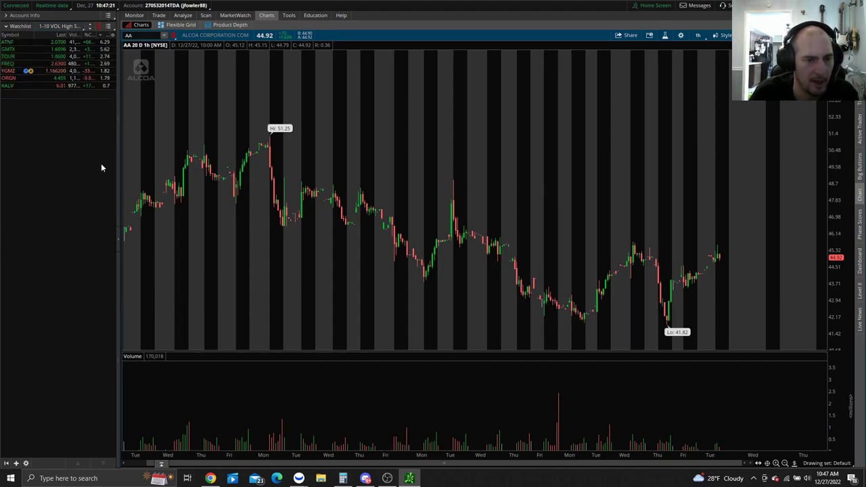
Step: Add five more Watchlist gadgets to the sidebar below the first one
left_click(17, 464)
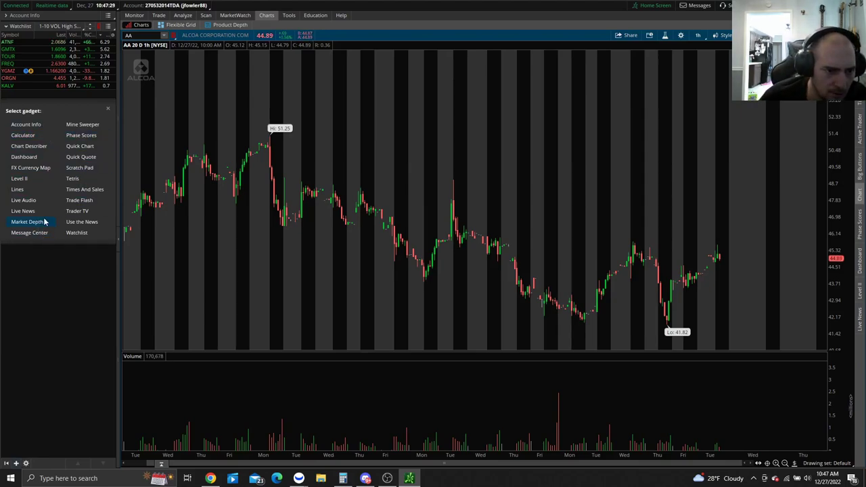
left_click(88, 233)
left_click(17, 464)
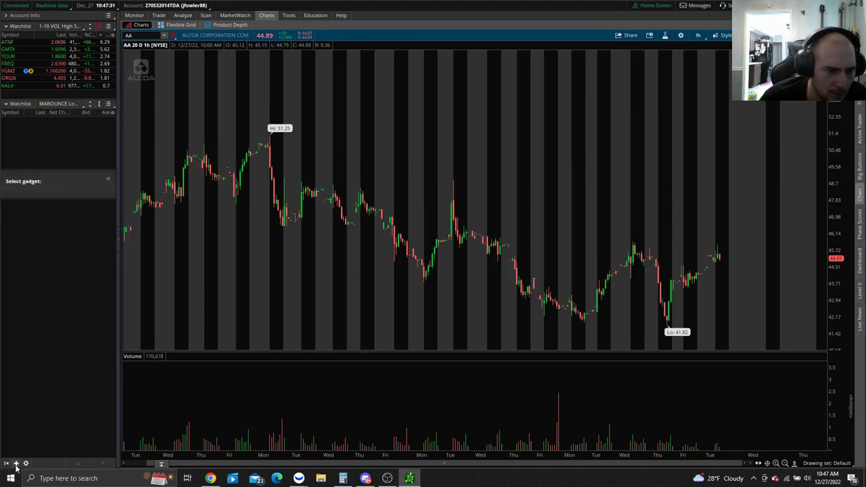
left_click(92, 308)
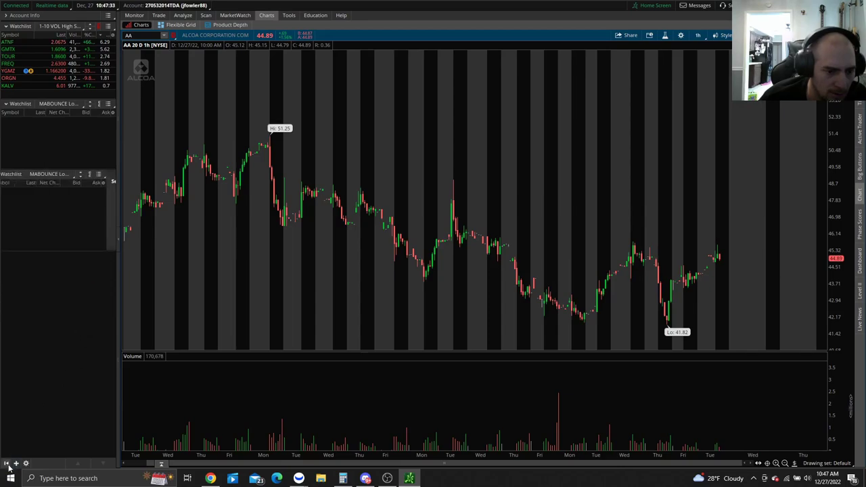
left_click(16, 464)
left_click(75, 375)
left_click(16, 464)
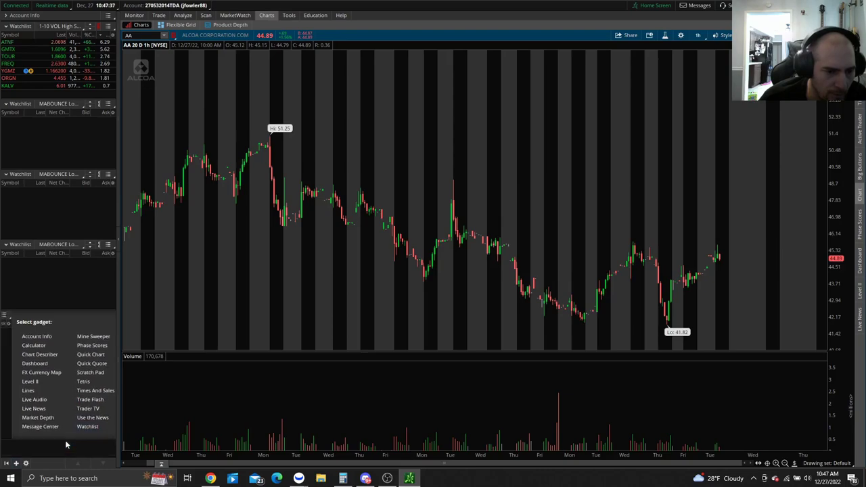
left_click(68, 443)
left_click(16, 464)
left_click(68, 444)
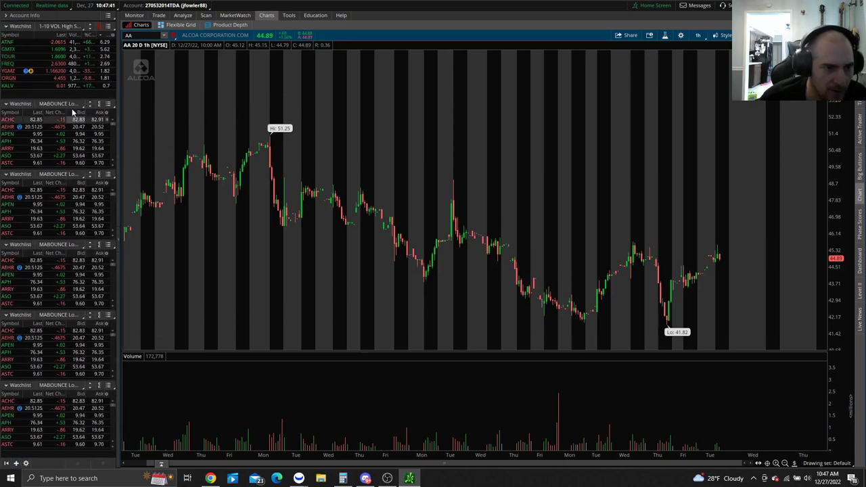
Step: Load the 1-10 VOL High STD DEV 1hr scan in the second sidebar watchlist and the 30m version in the third
left_click(63, 26)
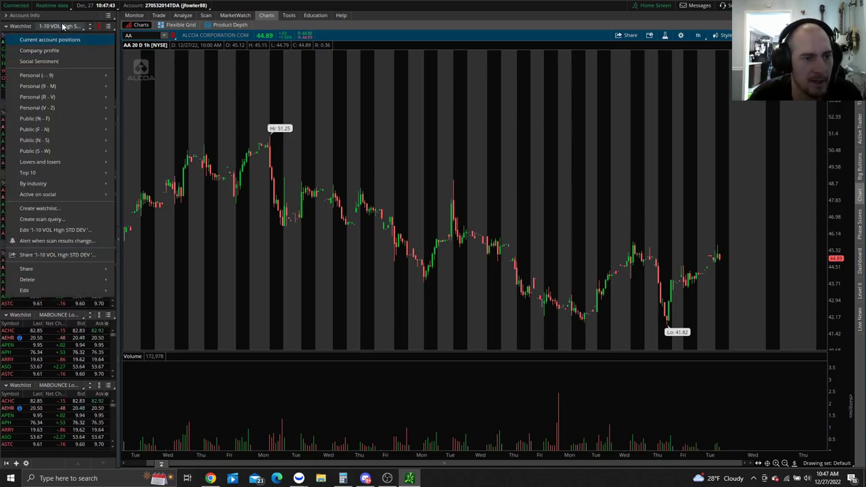
left_click(247, 5)
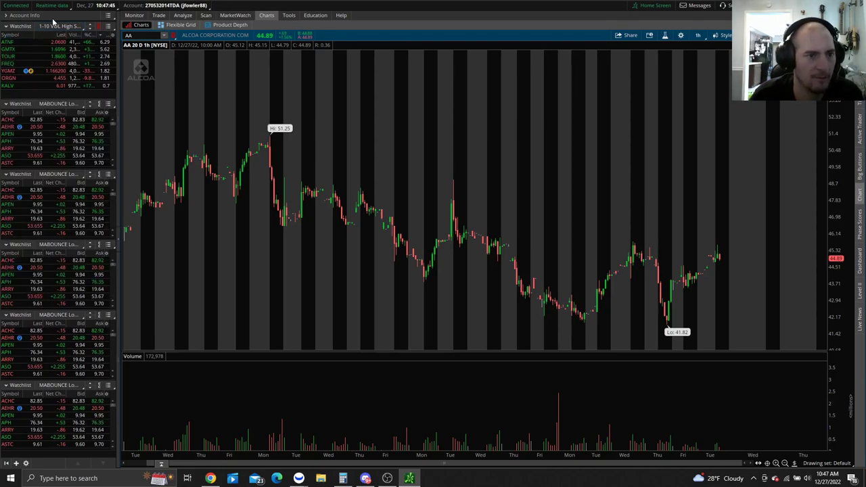
left_click(59, 103)
mouse_move(59, 157)
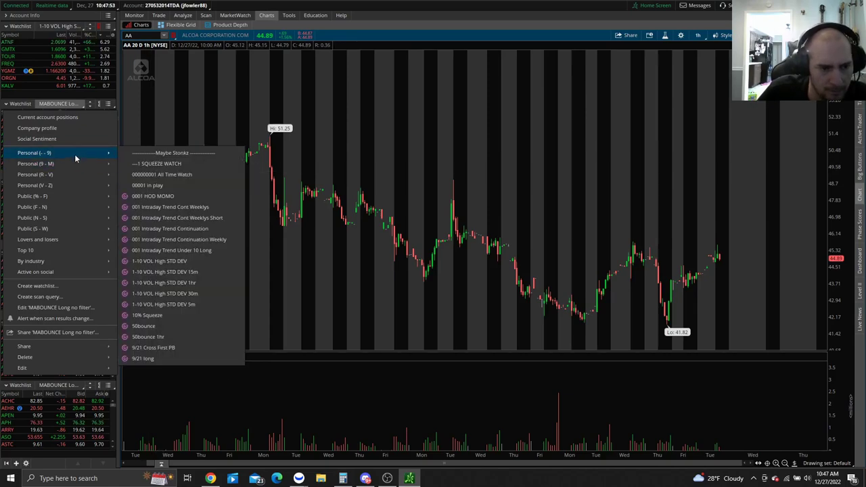
left_click(191, 282)
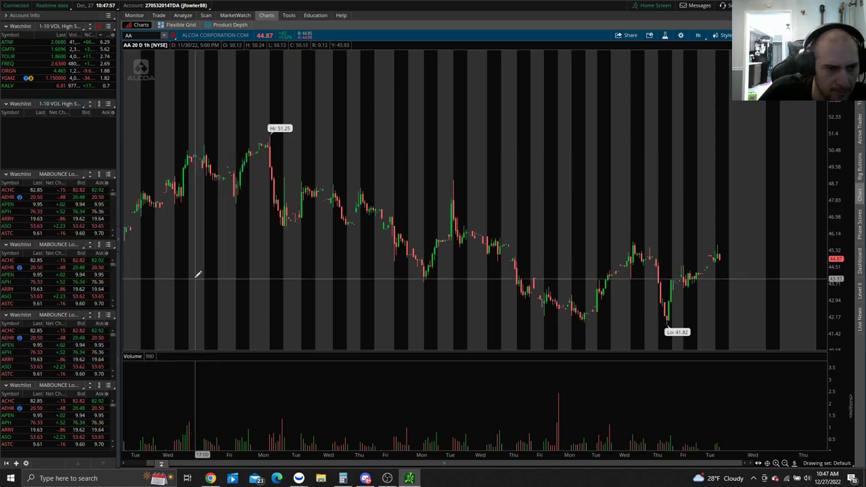
left_click(63, 175)
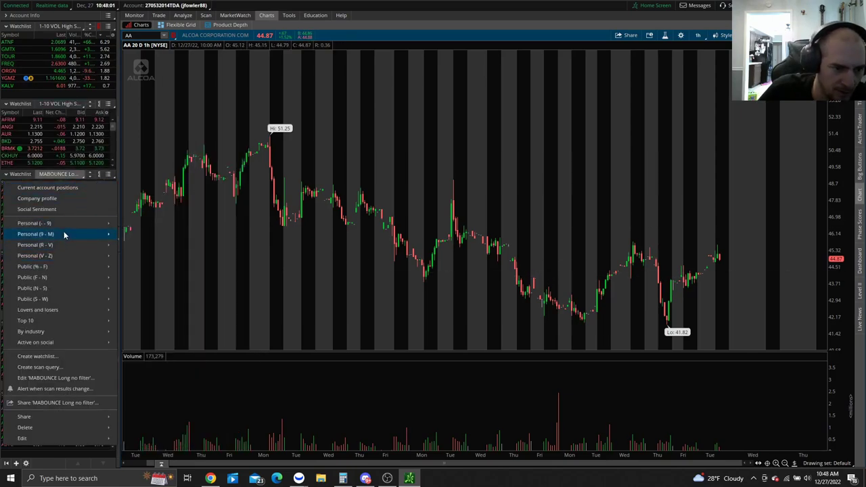
mouse_move(103, 225)
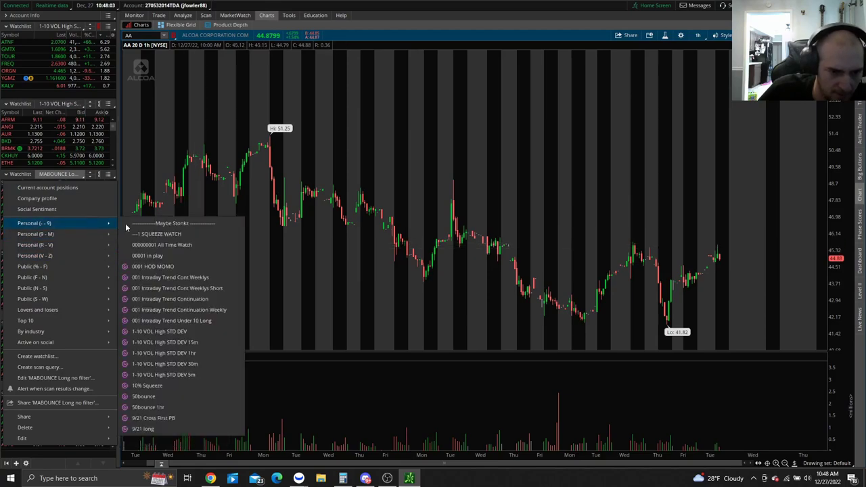
left_click(187, 369)
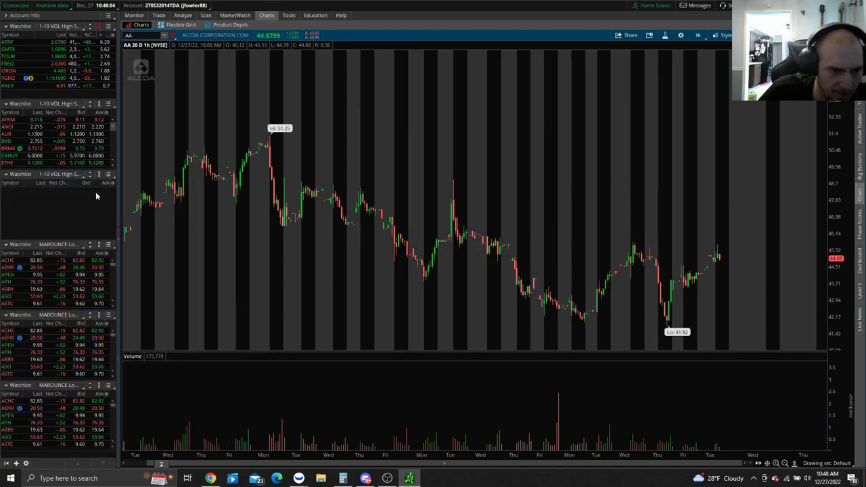
Step: Load the 1-10 VOL High STD DEV 15m scan in the fourth sidebar watchlist and the 5m version in the fifth
left_click(60, 246)
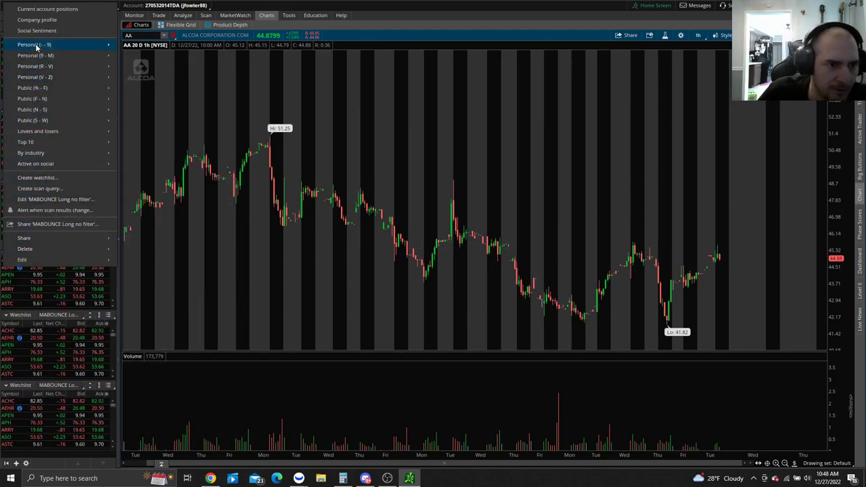
mouse_move(81, 50)
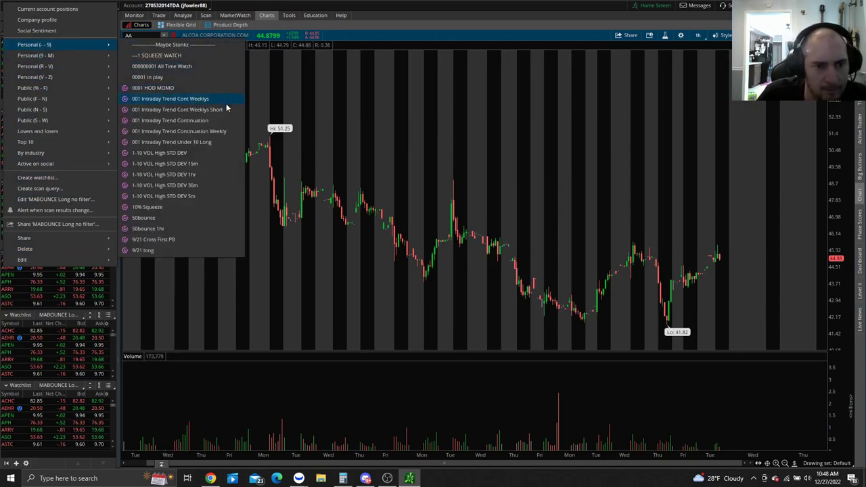
left_click(199, 168)
left_click(58, 317)
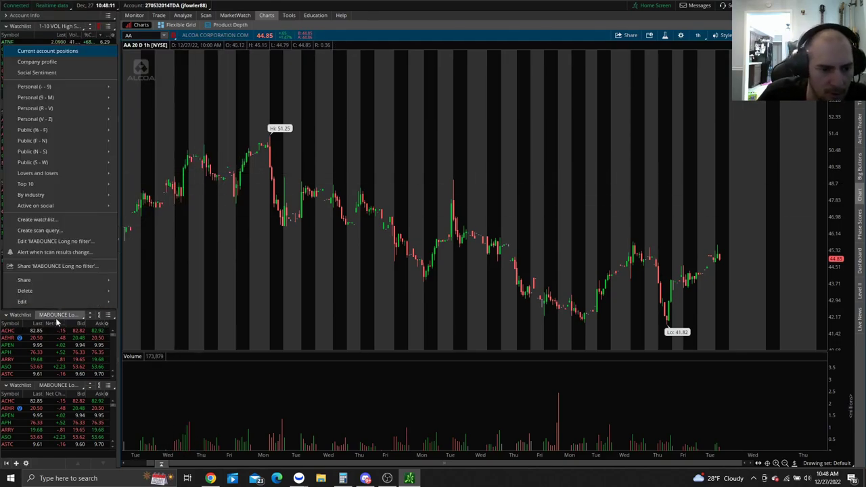
mouse_move(50, 86)
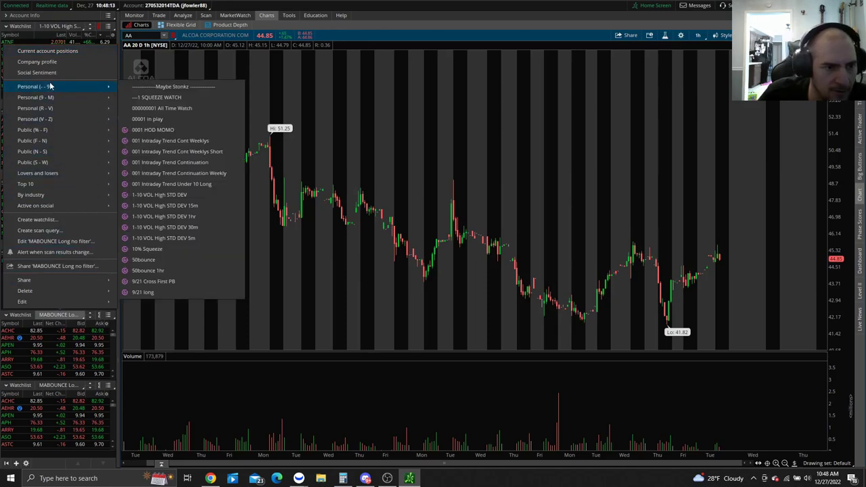
left_click(182, 240)
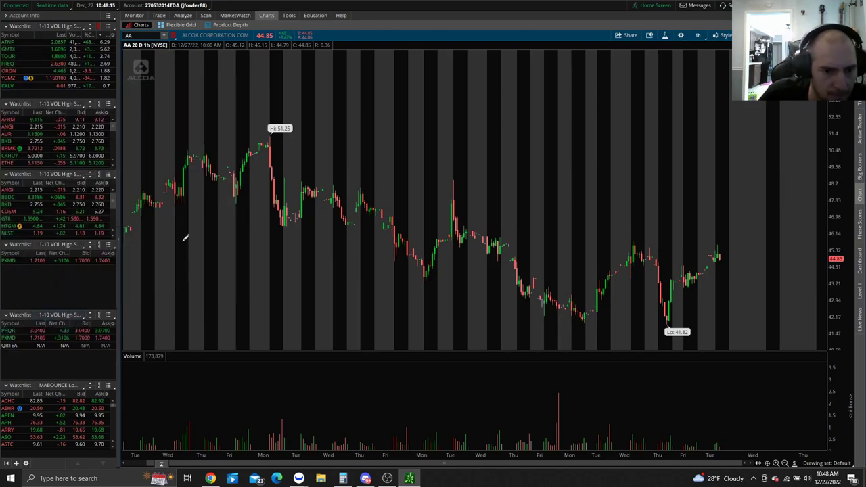
Step: Load the 10% Squeeze scan in the sixth sidebar watchlist
left_click(59, 386)
mouse_move(87, 159)
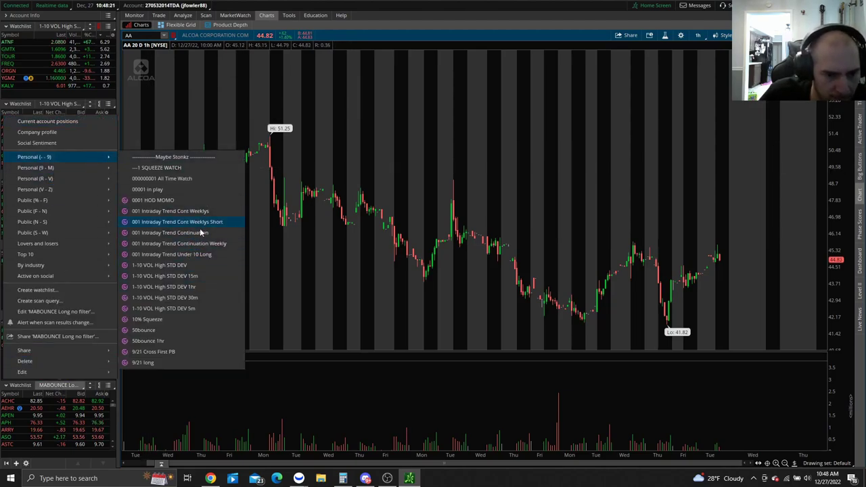
left_click(161, 322)
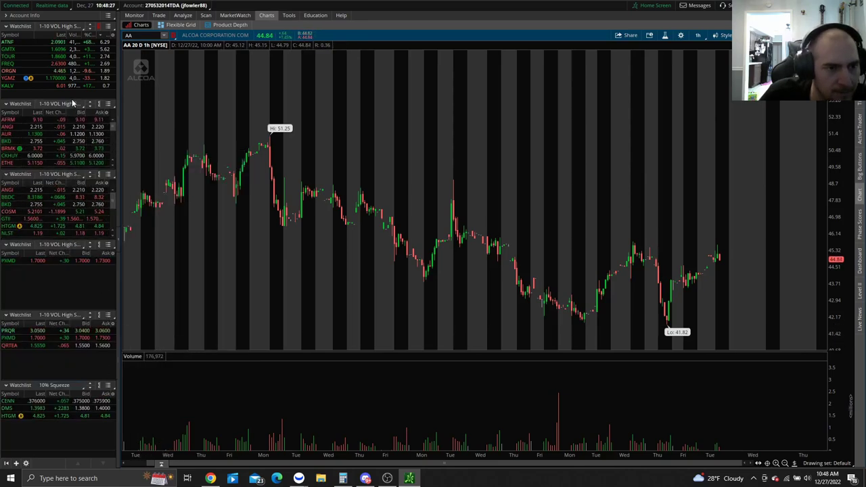
Step: Reduce the heights of the relative-volume watchlists to free space in the sidebar
left_click_drag(73, 98, 73, 83)
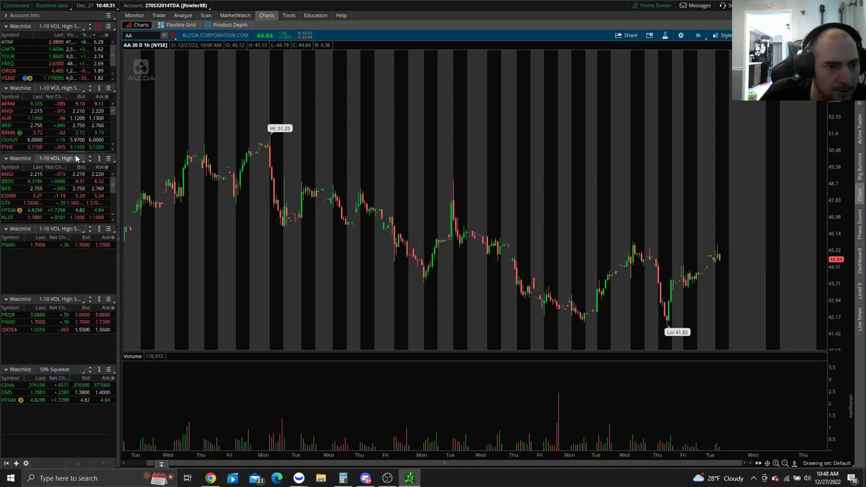
left_click_drag(76, 147, 76, 144)
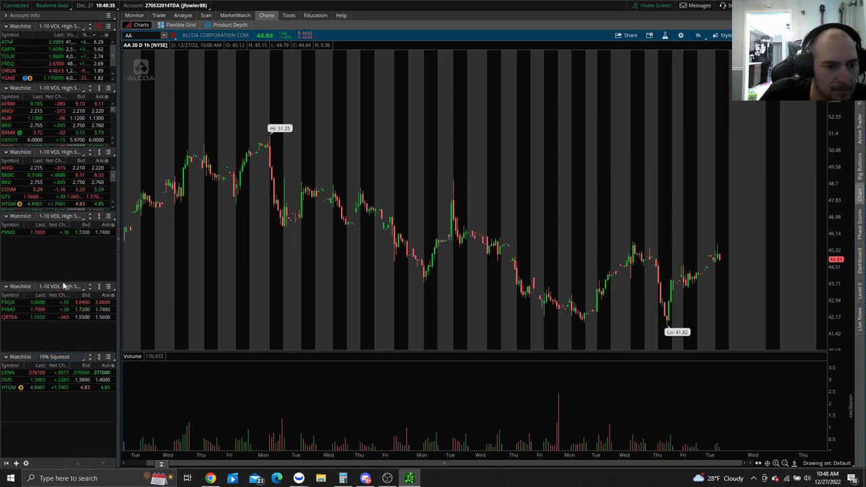
left_click_drag(64, 279, 64, 267)
Step: Add another Watchlist gadget below 10% Squeeze and load the 0001 HOD MOMO scan in it
left_click(17, 464)
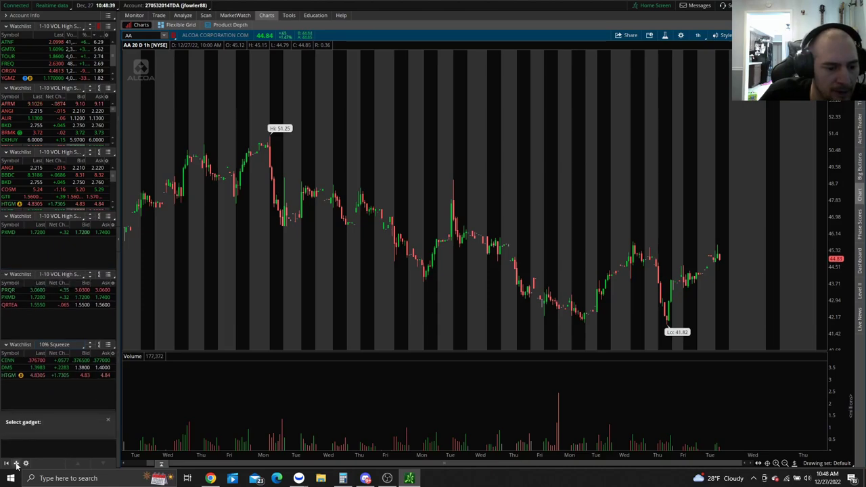
left_click(76, 447)
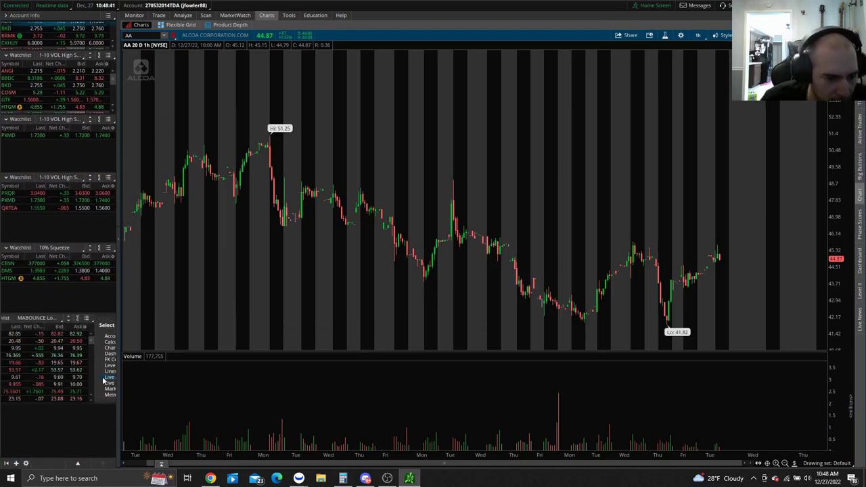
left_click(73, 391)
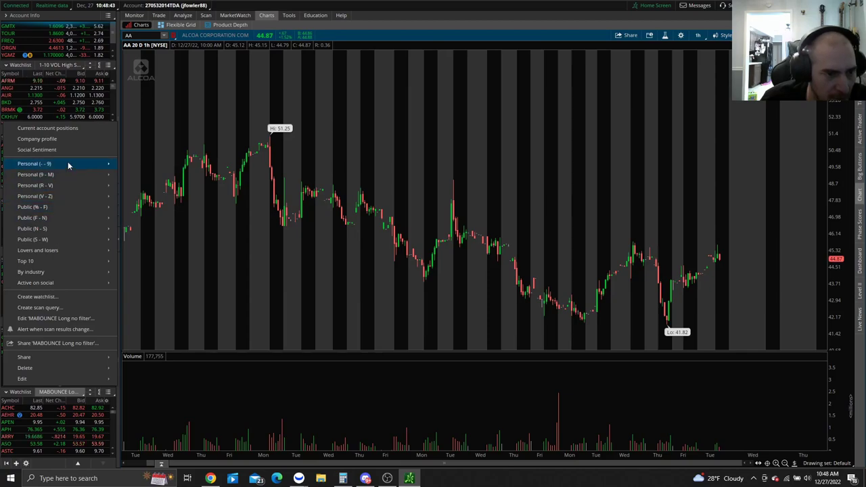
mouse_move(80, 165)
left_click(181, 198)
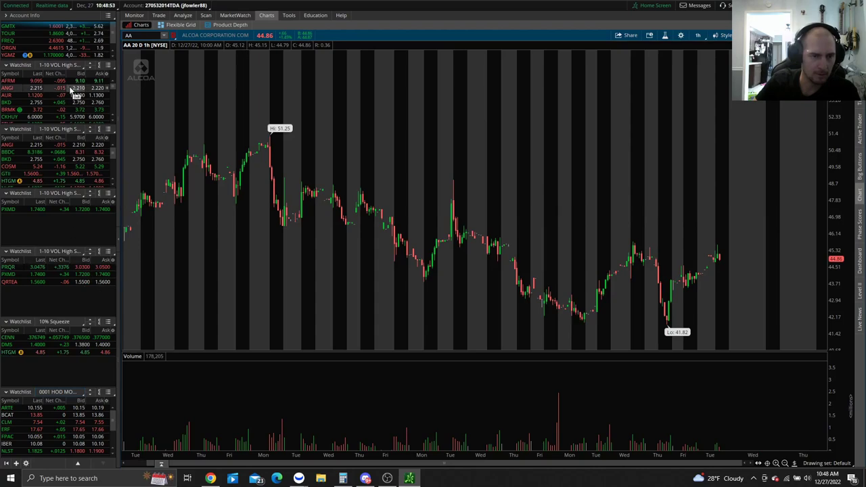
Step: Make the first watchlist taller, shorten the fourth and fifth ones, and collapse the 10% Squeeze watchlist
left_click_drag(78, 60, 78, 71)
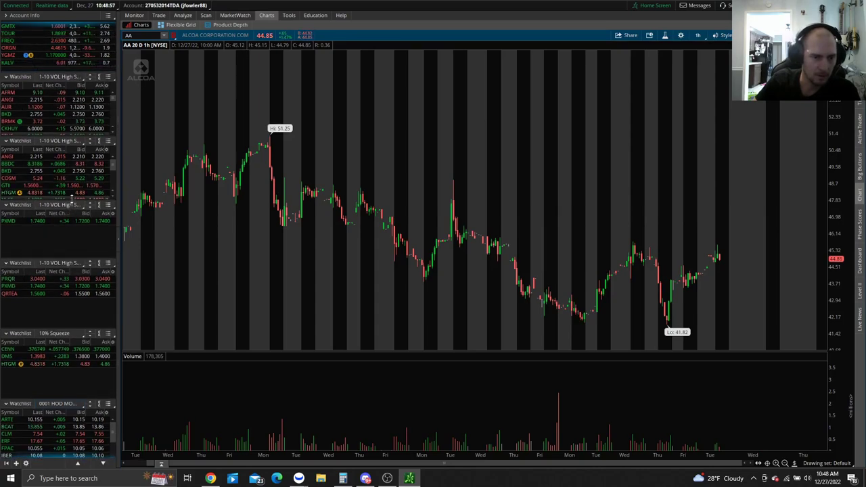
left_click_drag(74, 328, 75, 321)
left_click_drag(81, 257, 90, 254)
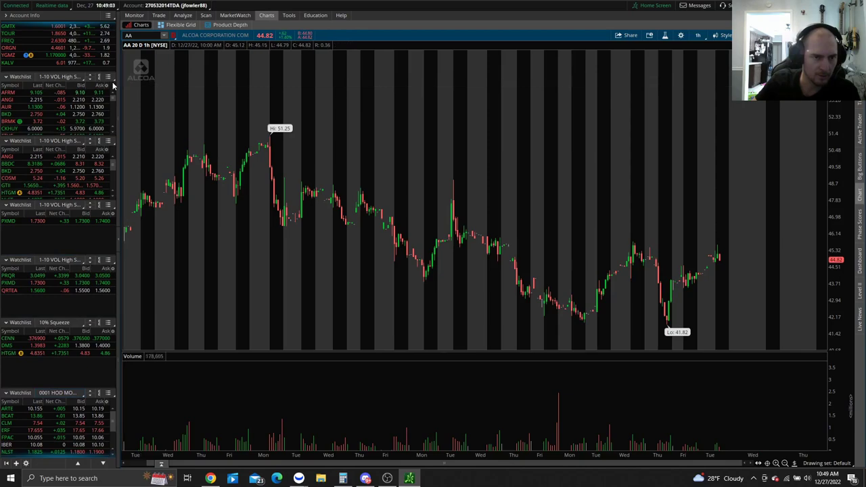
left_click(6, 323)
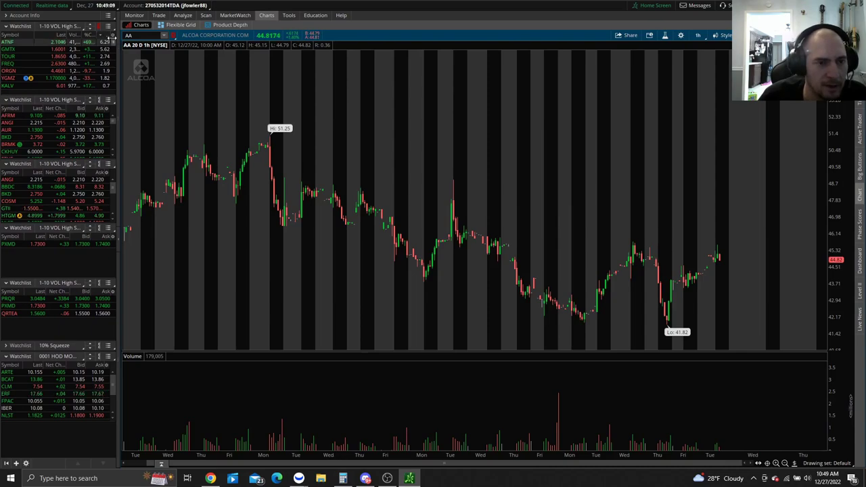
Step: Review the first watchlist's column set and look up the RelativeVolumeStDev study among the available columns, leaving the setup unsaved
right_click(114, 39)
left_click(133, 46)
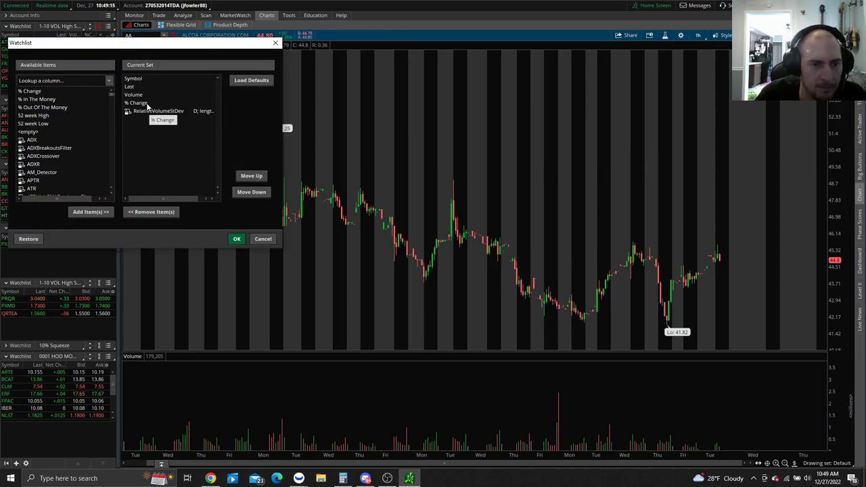
left_click(132, 88)
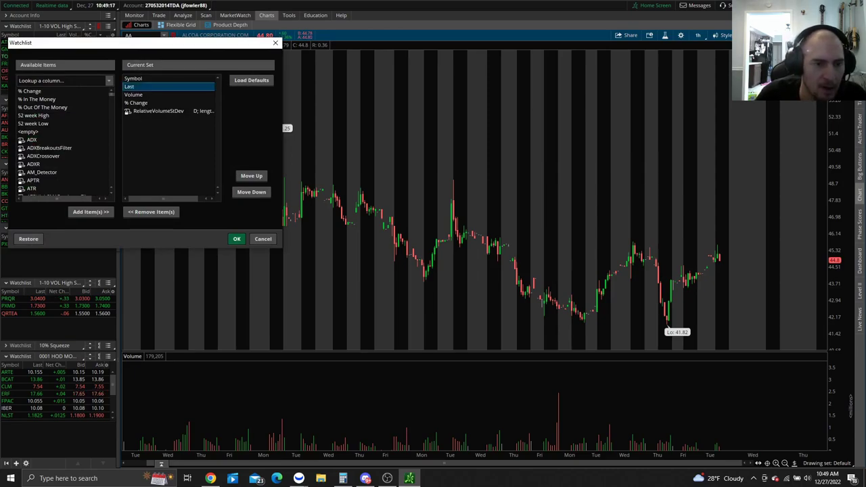
left_click(153, 112)
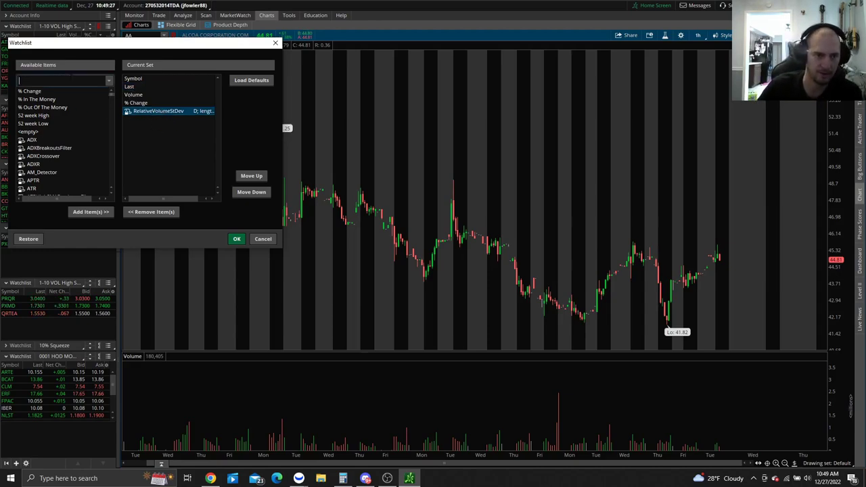
left_click(93, 80)
type("relat")
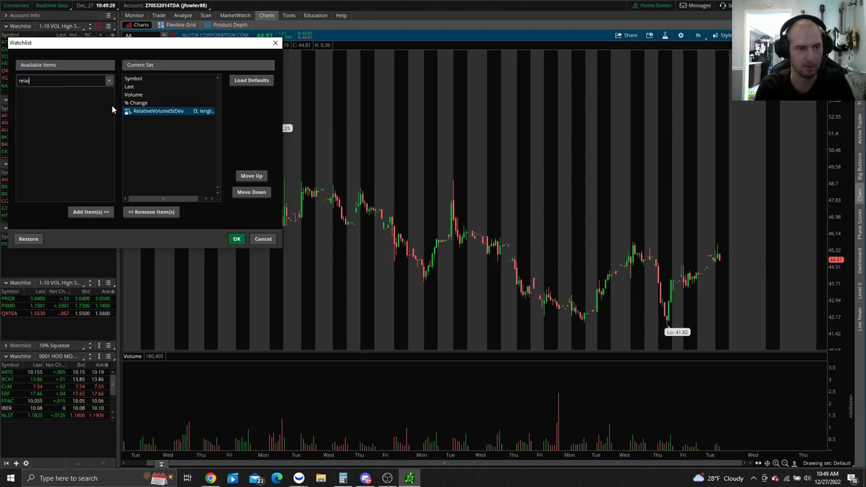
type("ive")
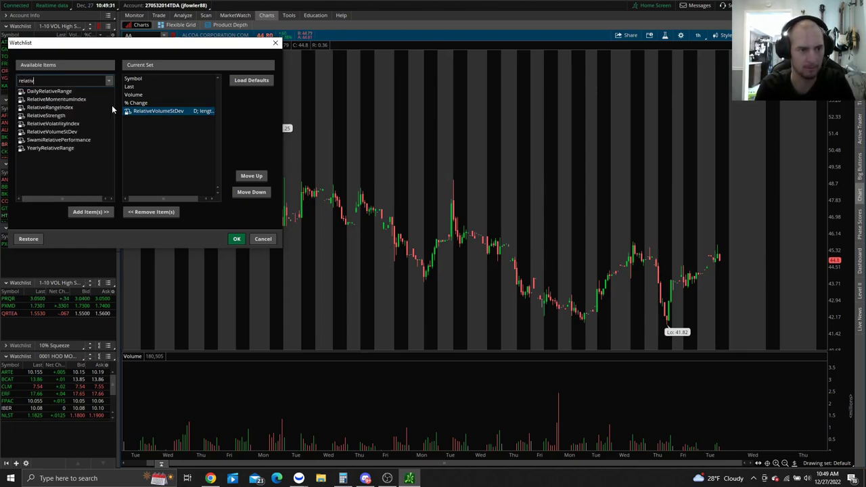
left_click(58, 132)
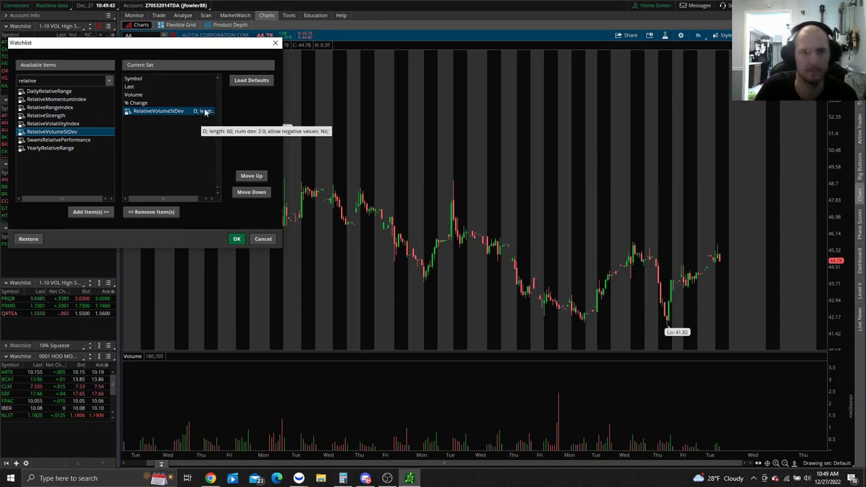
left_click(273, 240)
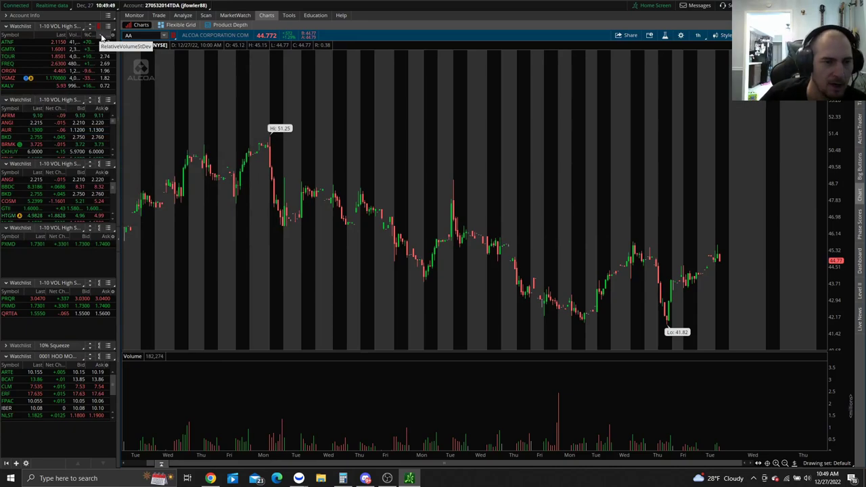
Step: Customize the second watchlist's columns by removing Net Change, Bid and Ask
left_click(108, 110)
left_click(128, 117)
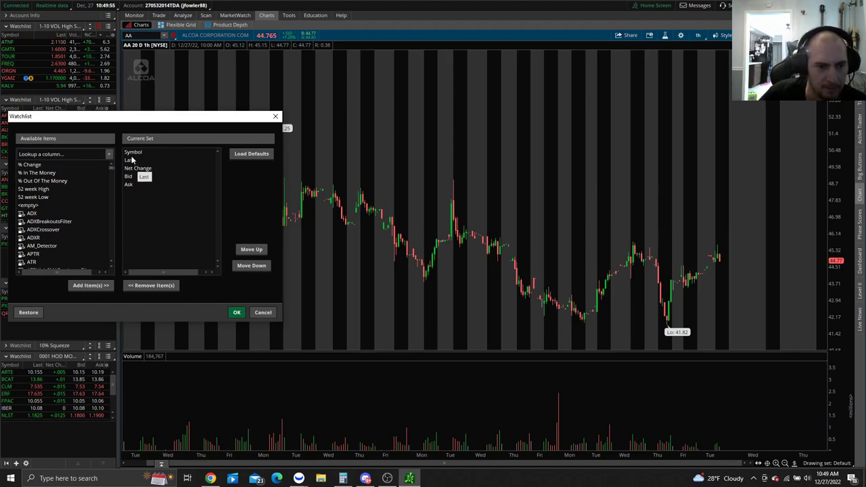
double_click(134, 168)
left_click(134, 170)
double_click(134, 170)
double_click(128, 170)
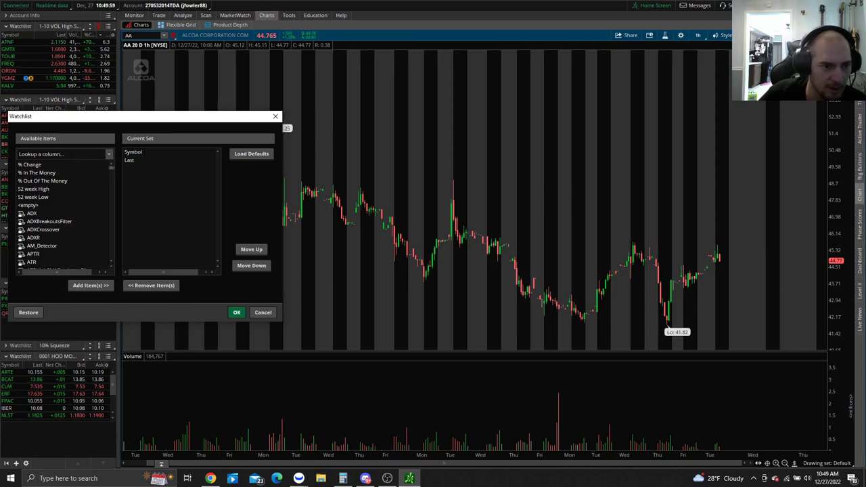
Step: Add the Volume and % Change columns after Last in the second watchlist's column set
left_click(41, 154)
type("volume")
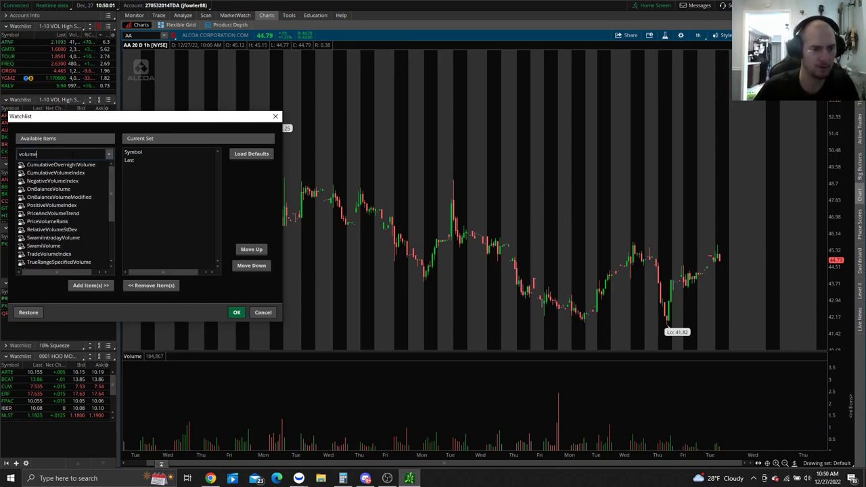
scroll(71, 240, "down", 3)
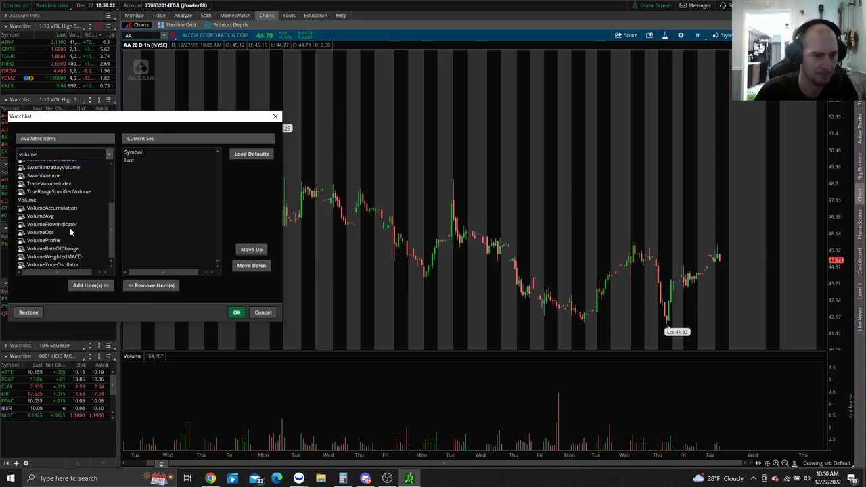
double_click(31, 200)
left_click(151, 170)
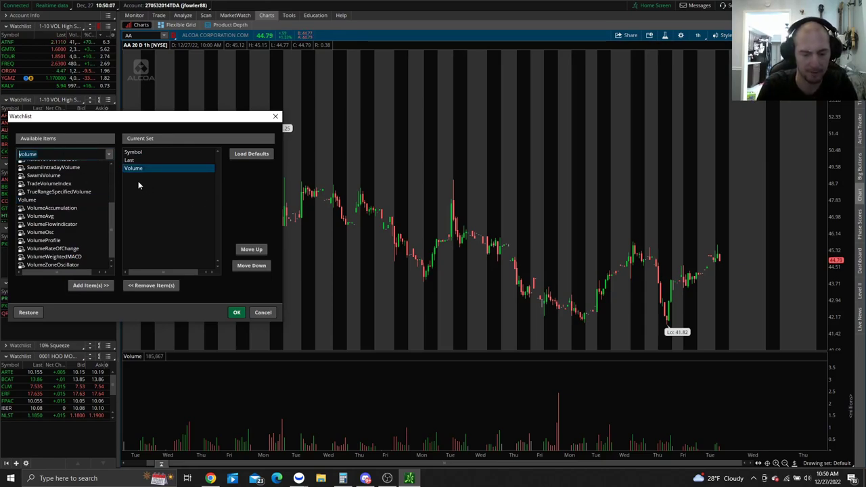
type("cha")
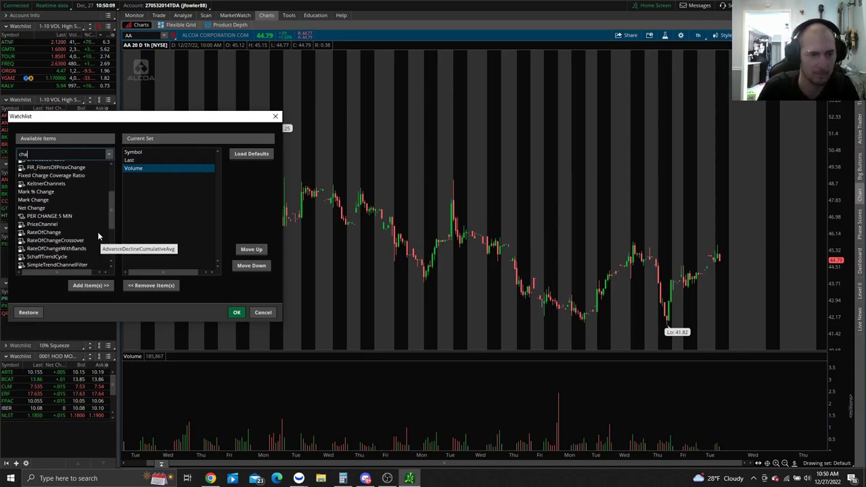
type("nge")
left_click(42, 166)
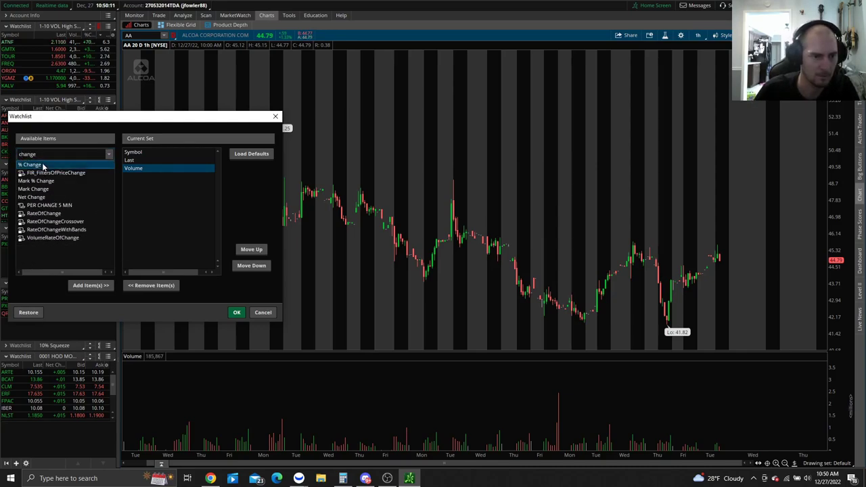
double_click(42, 166)
Step: Add the RelativeVolumeStDev column to the second watchlist and apply the new column set
type("relative")
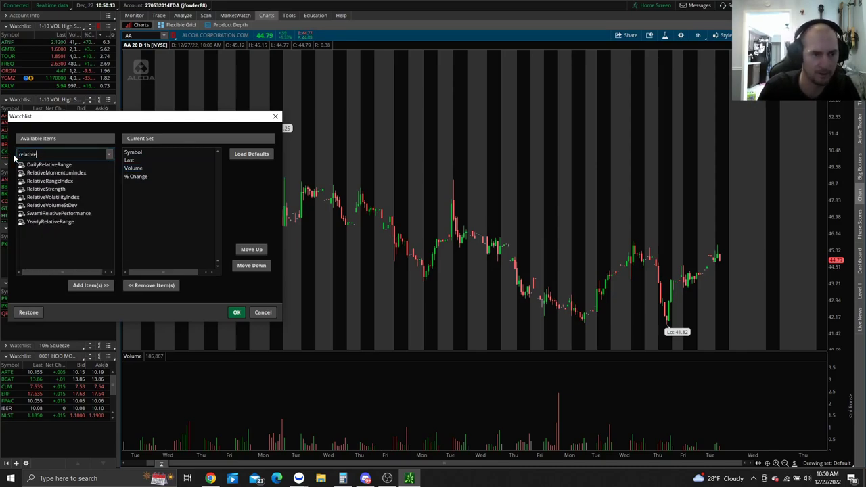
double_click(50, 206)
left_click(183, 187)
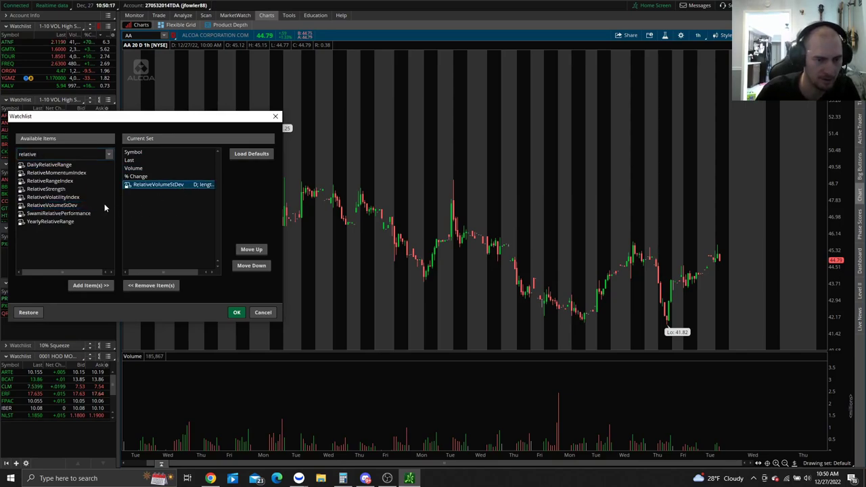
left_click(237, 312)
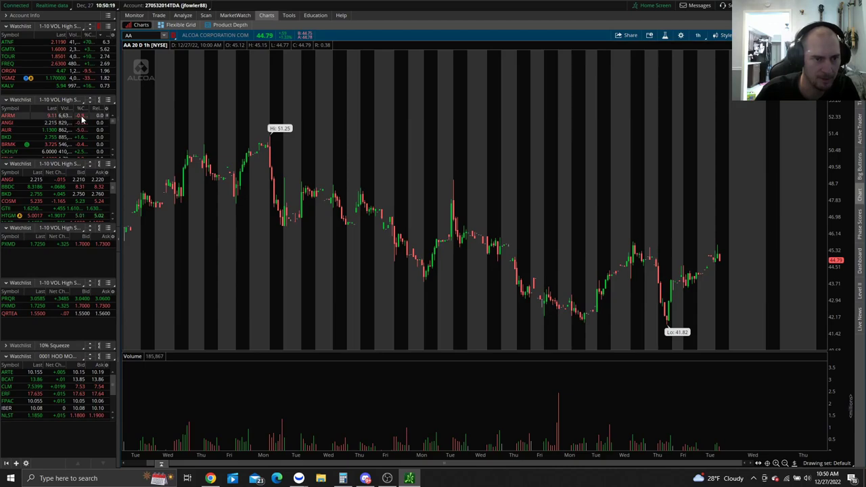
Step: Try sorting the second watchlist by relative volume, highest first, and return it to symbol order
left_click(99, 108)
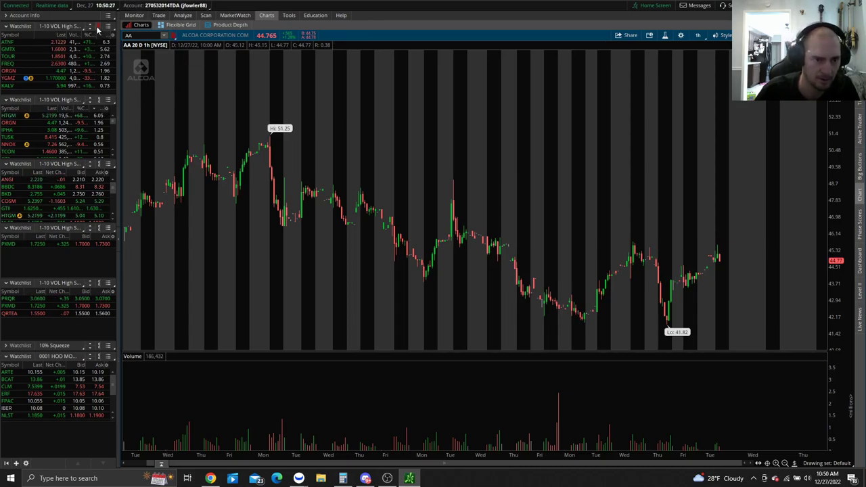
left_click(98, 100)
left_click(56, 118)
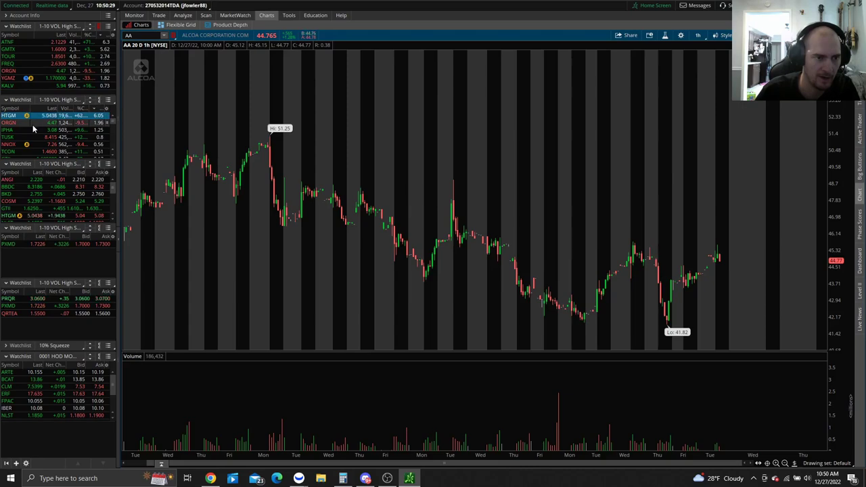
left_click(41, 109)
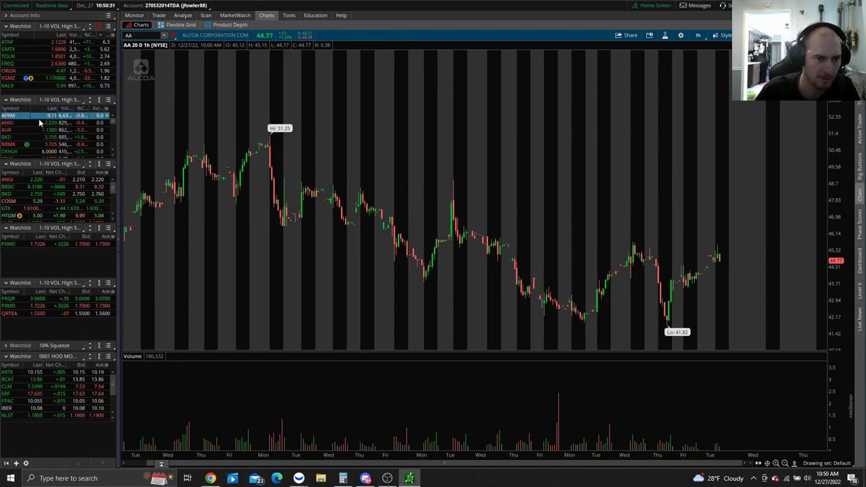
Step: Link the second watchlist to the red group and load its stocks in the chart, ending on AUR
left_click(41, 130)
left_click(99, 101)
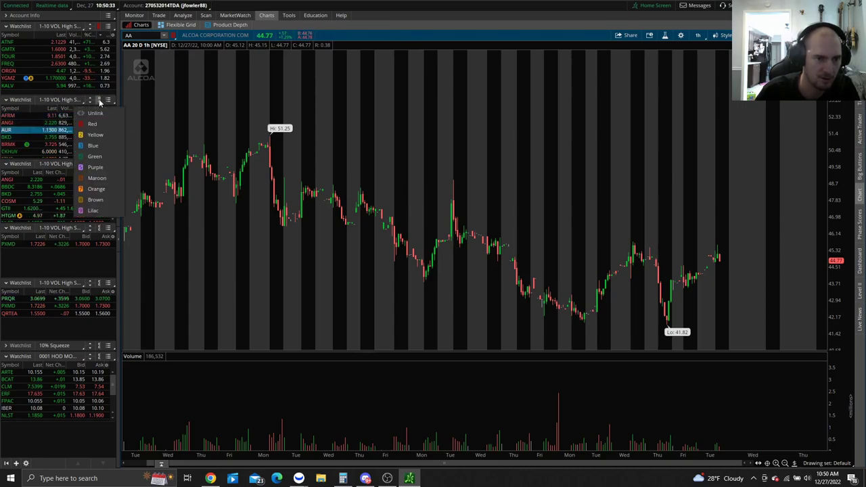
left_click(93, 124)
left_click(30, 122)
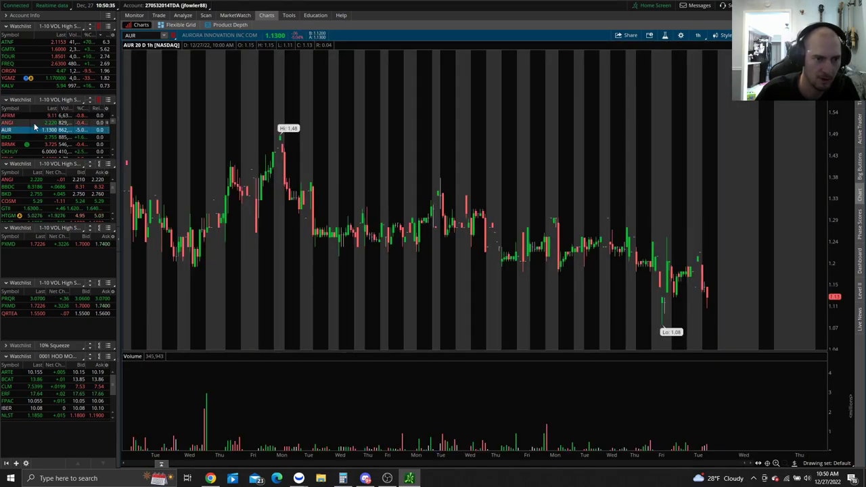
left_click(37, 130)
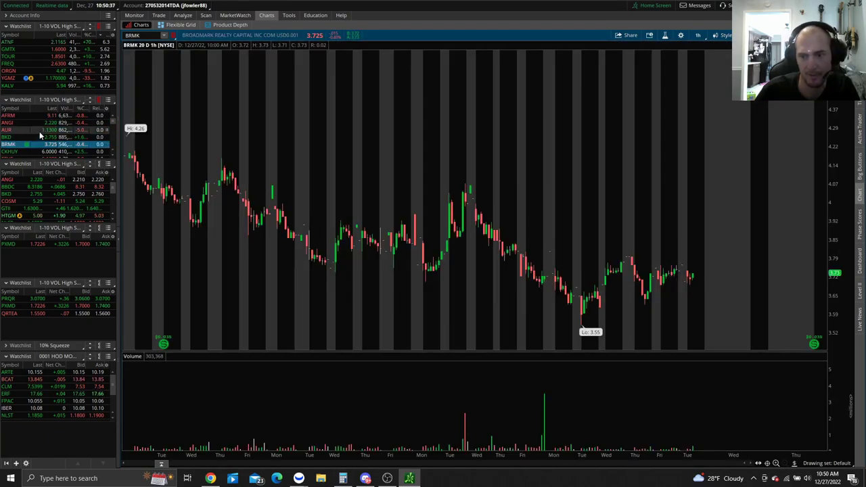
Step: Link the third watchlist to the red group and remove Net Change, Bid and Ask from its column set
left_click(100, 165)
key("Escape")
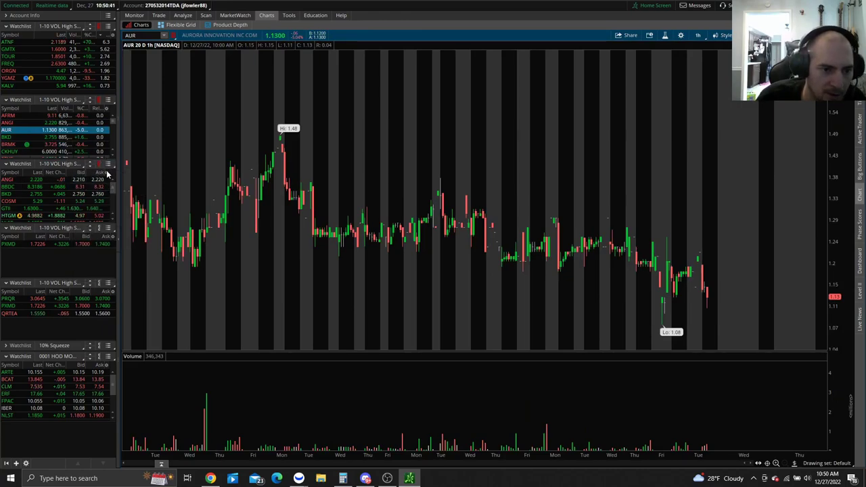
left_click(108, 175)
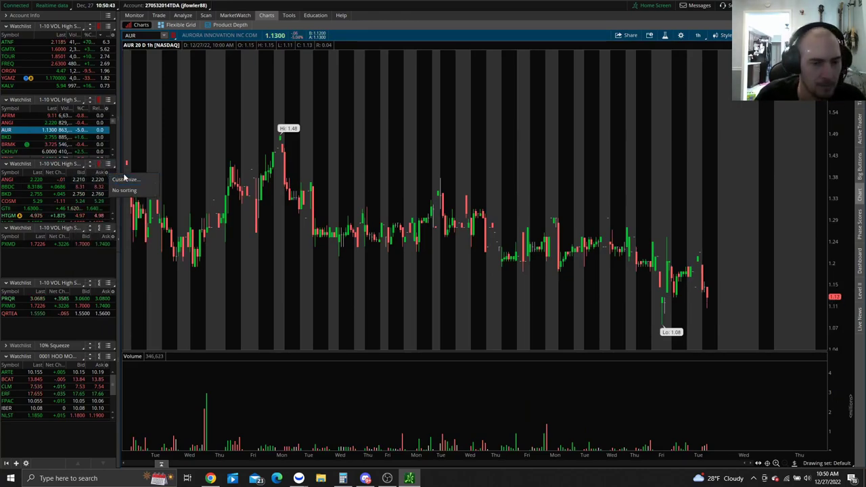
left_click(124, 180)
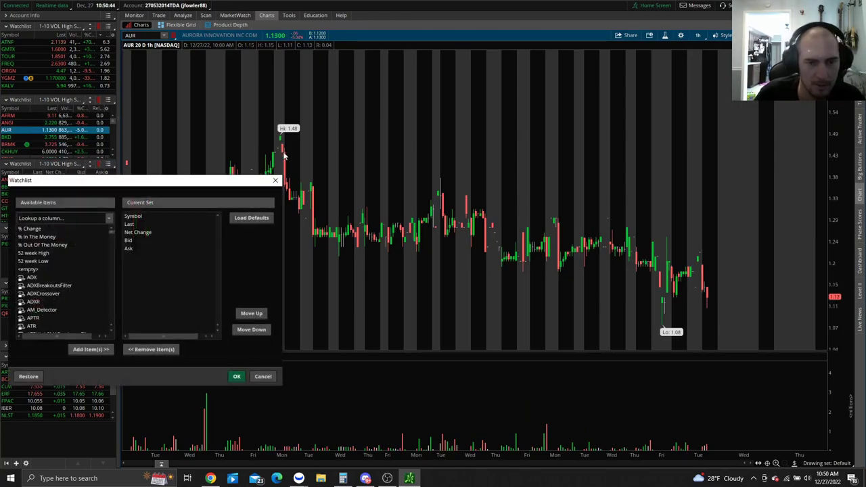
double_click(134, 233)
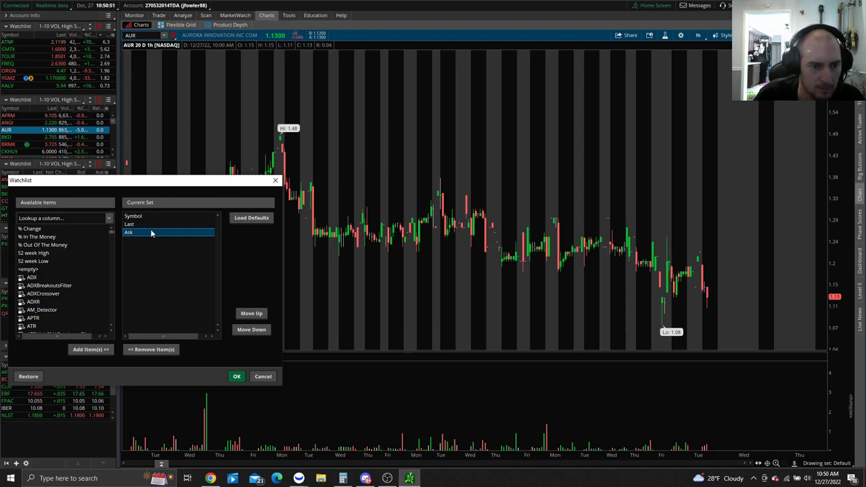
double_click(151, 232)
Step: Add the Volume and % Change columns after Last in the third watchlist's column set
left_click(61, 218)
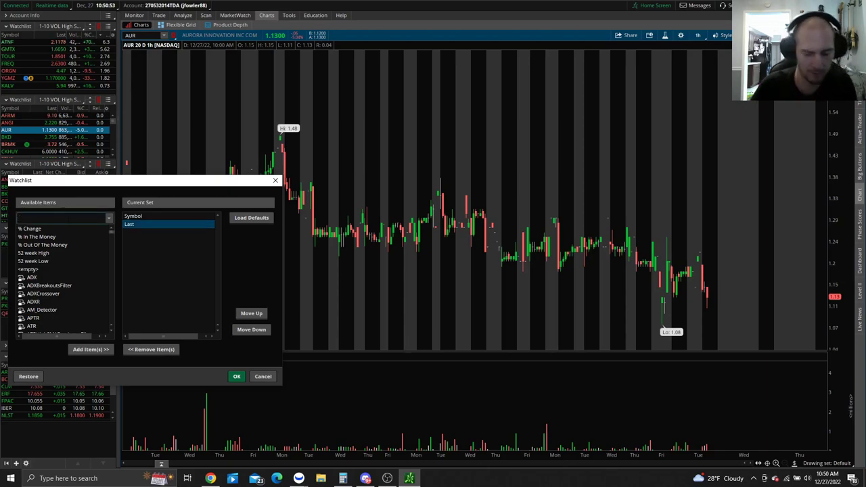
type("volume")
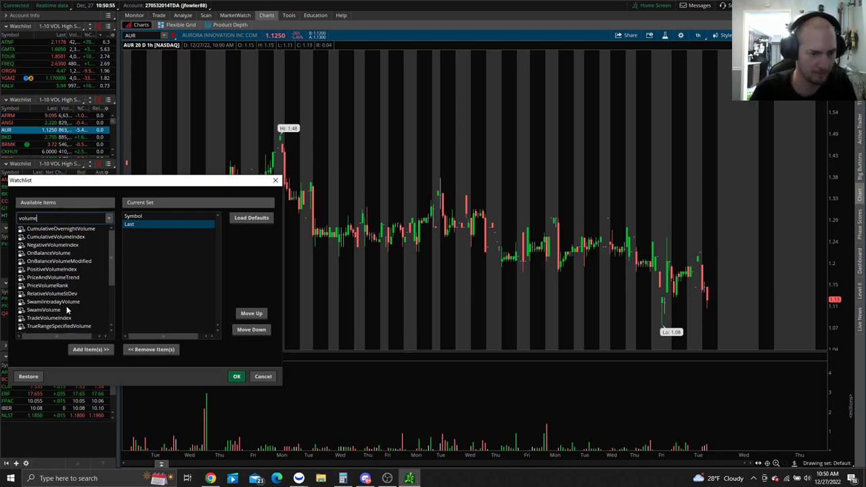
scroll(68, 290, "down", 3)
double_click(34, 265)
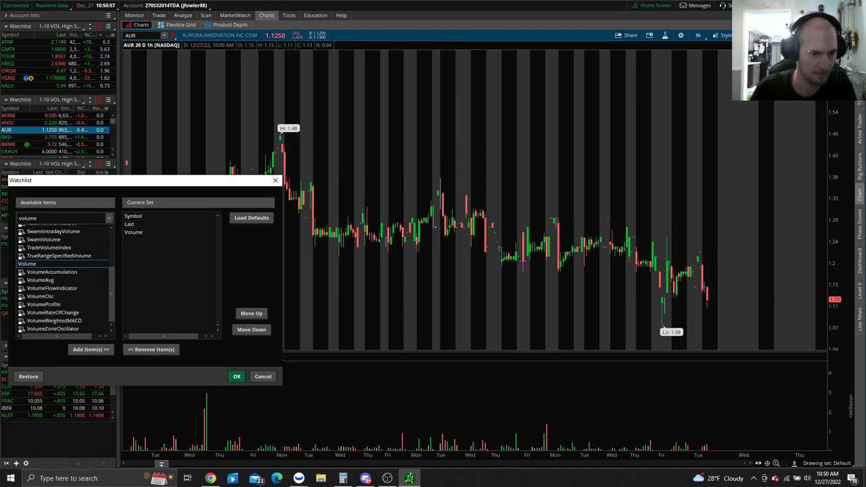
type("change")
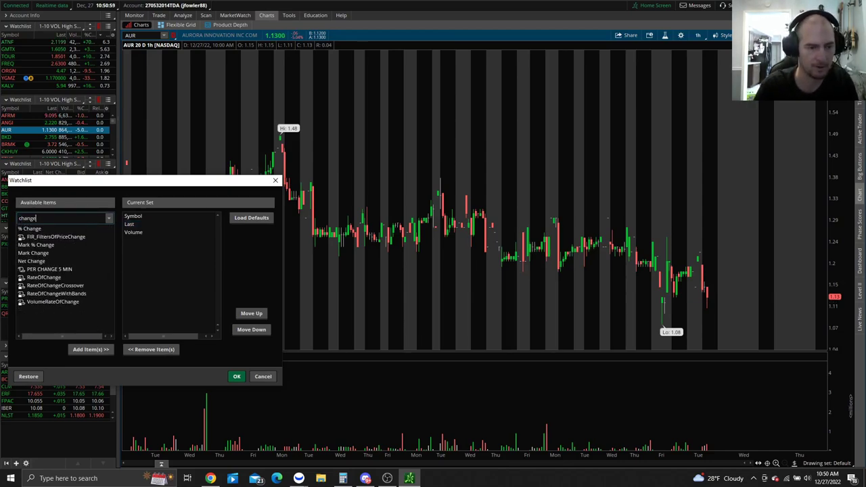
double_click(23, 229)
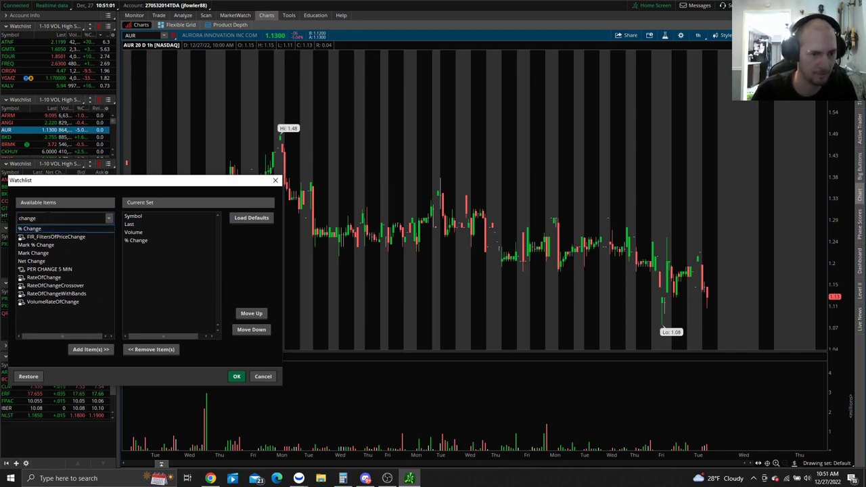
Step: Add the RelativeVolumeStDev column to the third watchlist and apply the new column set
type("relative")
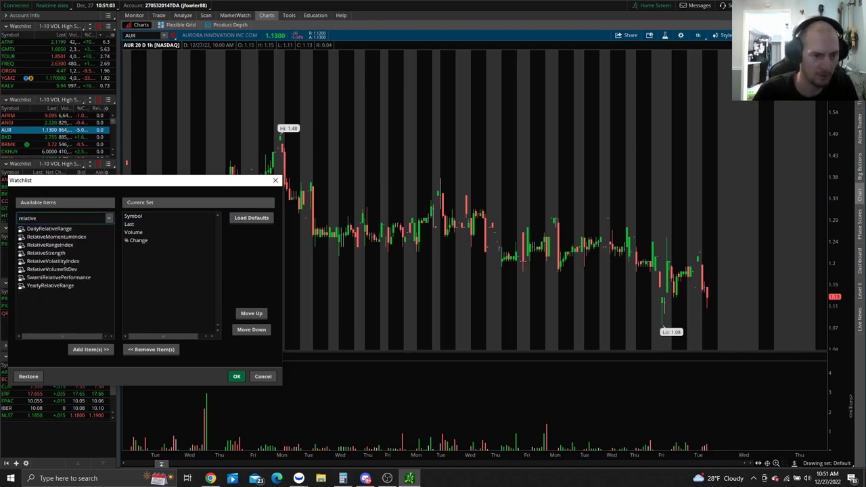
double_click(73, 271)
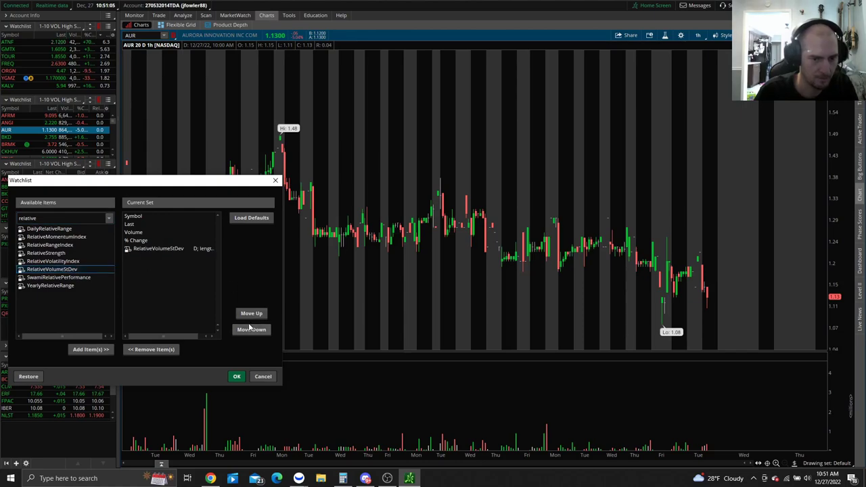
left_click(237, 376)
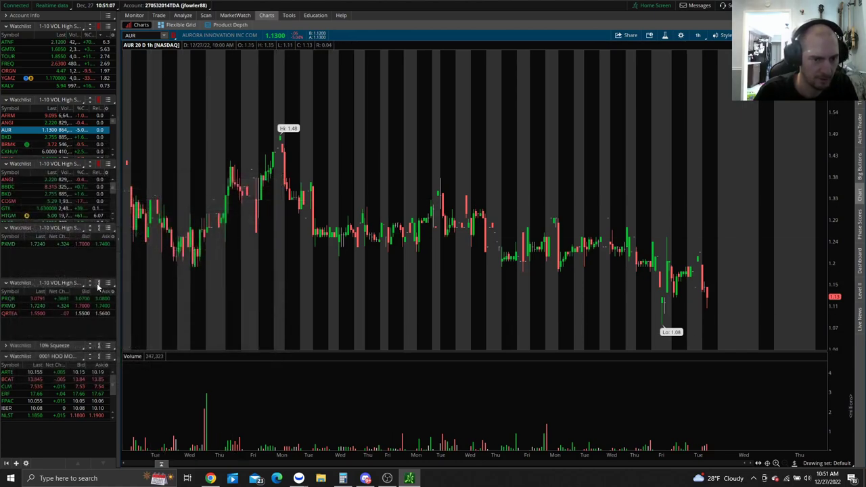
Step: Link the fourth watchlist to the red group and sort the third and second watchlists by relative volume, highest first
left_click(98, 230)
left_click(98, 230)
left_click(99, 230)
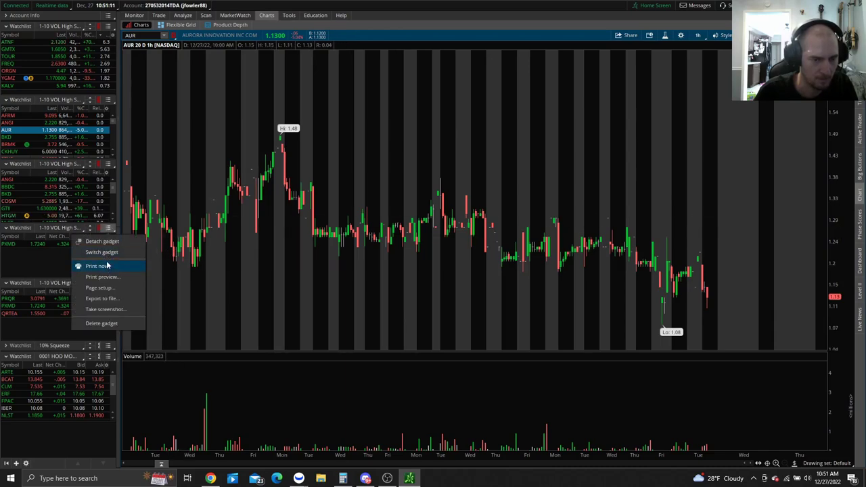
left_click(35, 273)
left_click(101, 173)
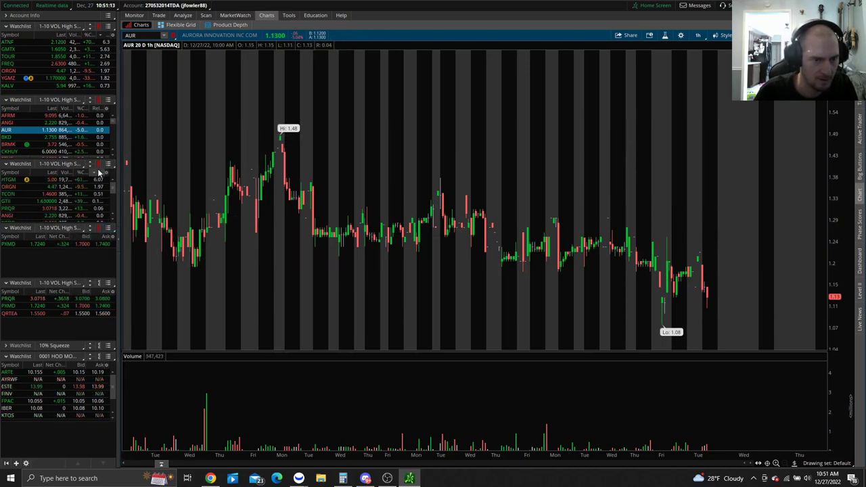
left_click(99, 109)
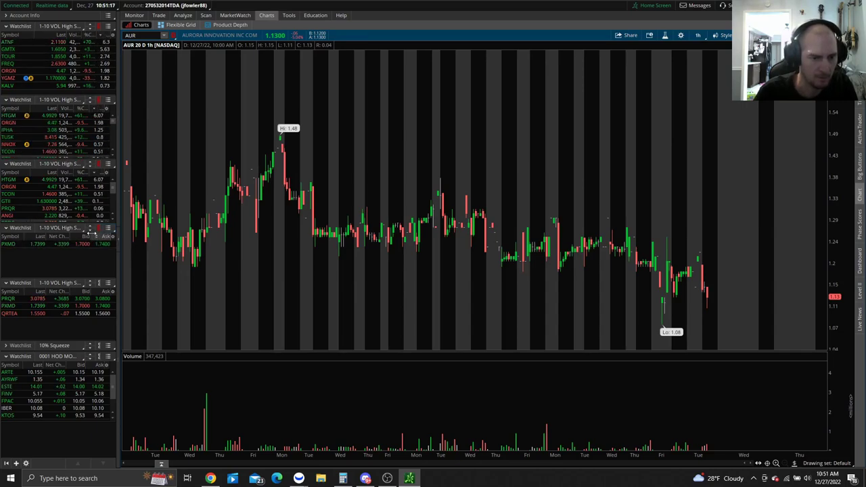
Step: Remove Net Change, Bid and Ask from the fourth watchlist's column set
right_click(113, 238)
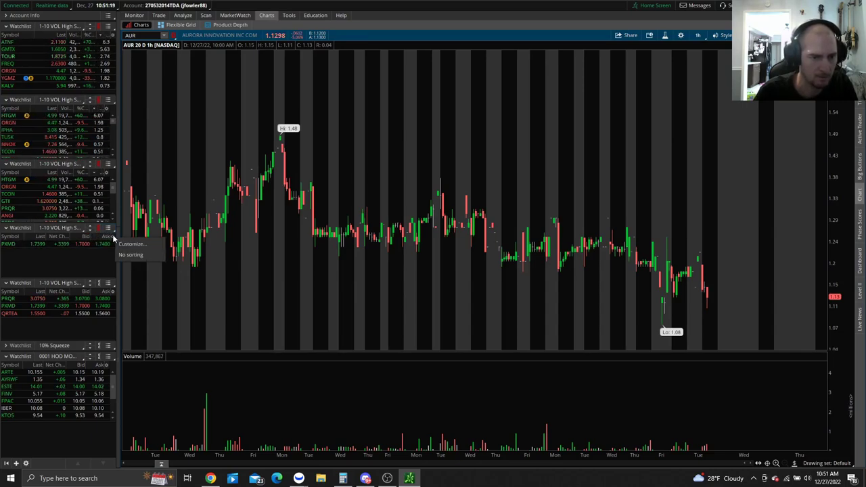
left_click(131, 244)
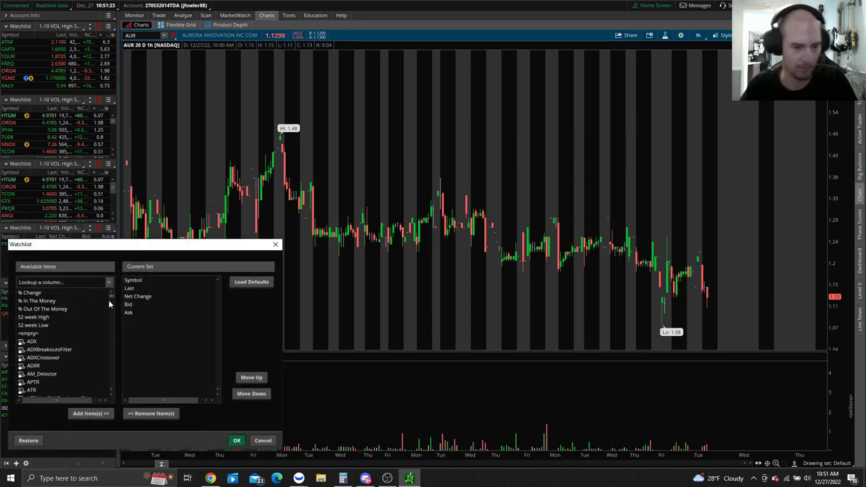
double_click(135, 299)
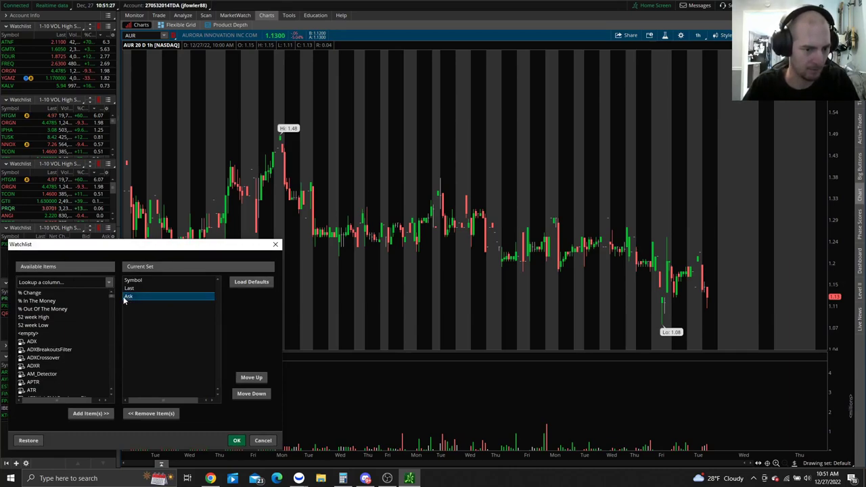
double_click(125, 297)
Step: Add the Volume and % Change columns after Last in the fourth watchlist's column set
left_click(67, 282)
type("volume")
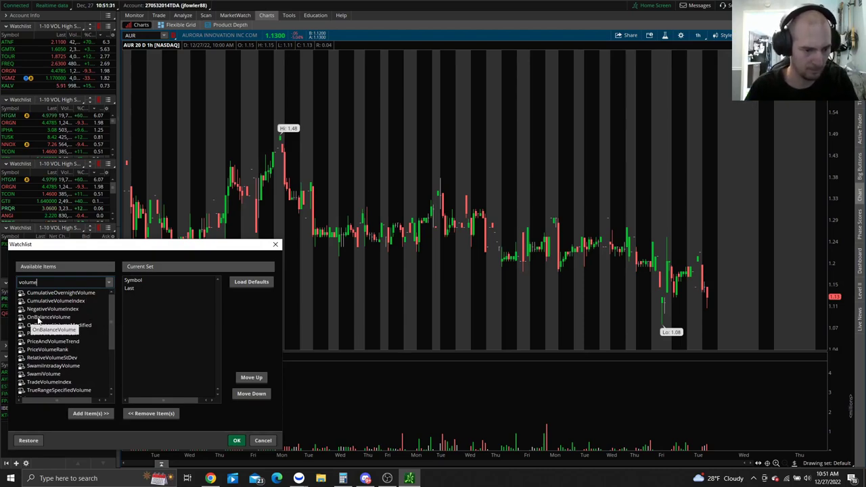
scroll(34, 320, "down", 3)
double_click(31, 329)
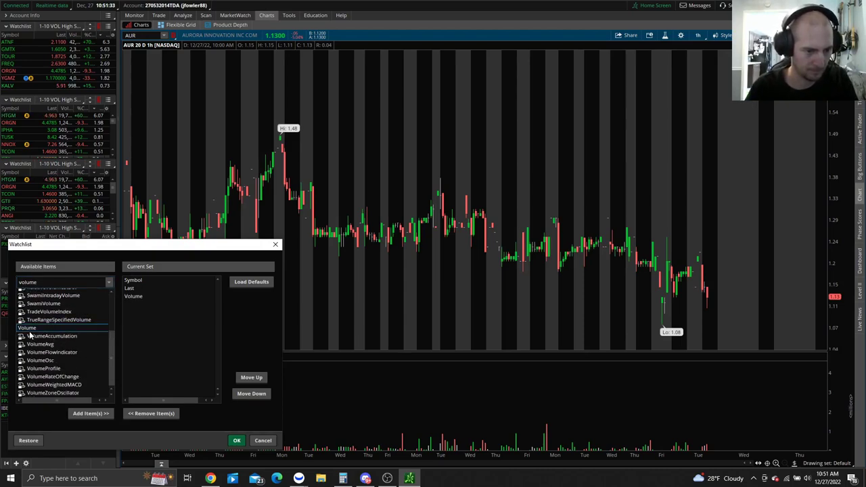
type("change")
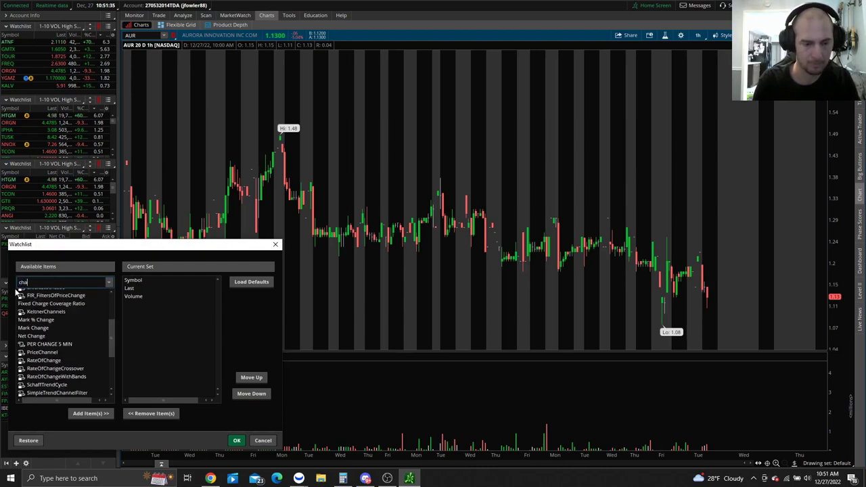
left_click(44, 292)
left_click(37, 282)
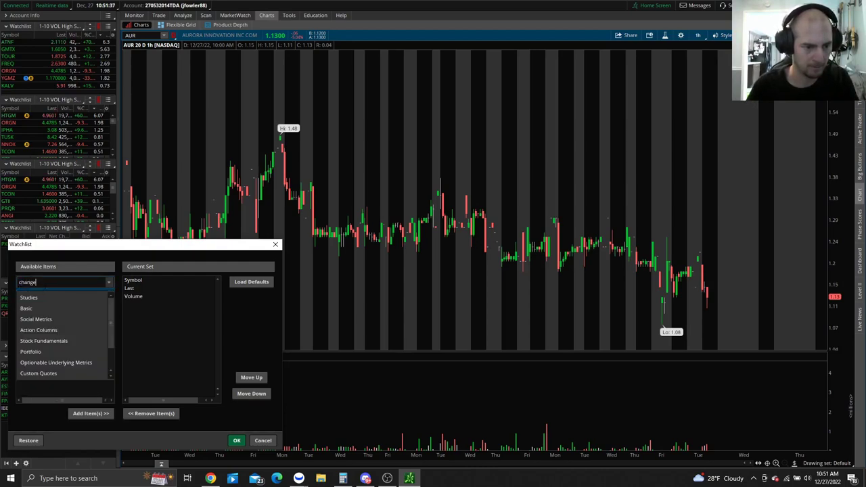
left_click(66, 426)
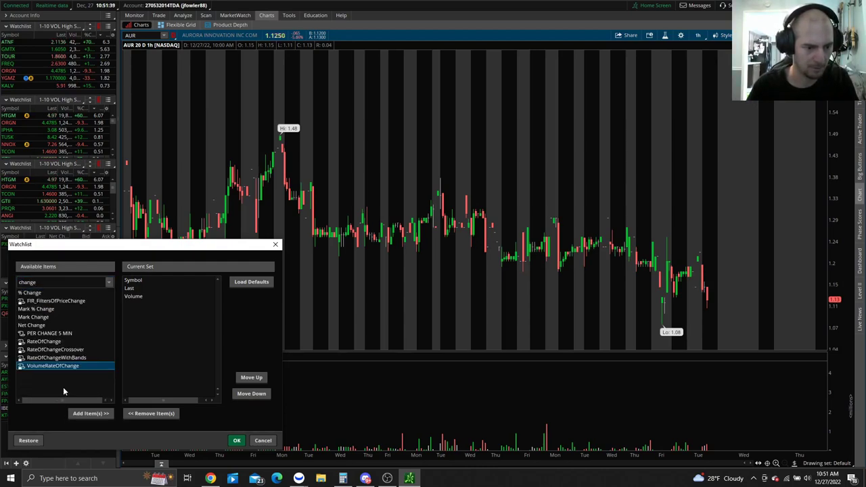
double_click(30, 293)
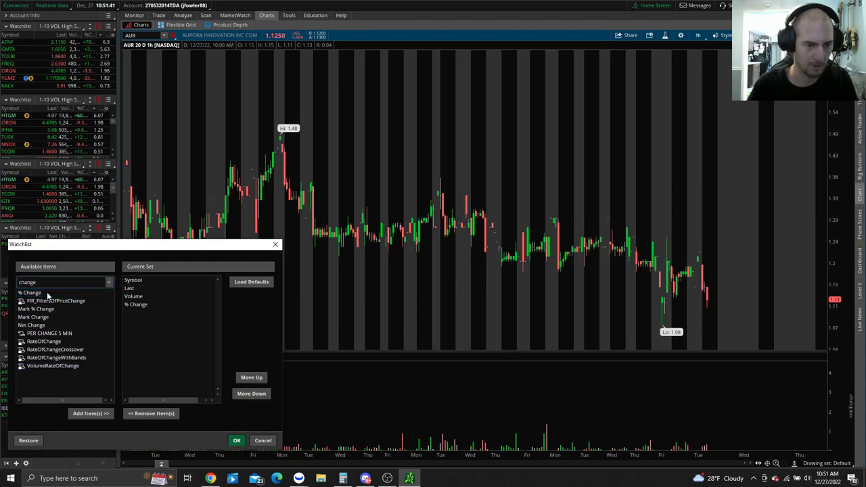
Step: Add the RelativeVolumeStDev column to the fourth watchlist and apply the new column set
key("BackSpace")
key("BackSpace")
key("BackSpace")
key("BackSpace")
key("BackSpace")
type("relk")
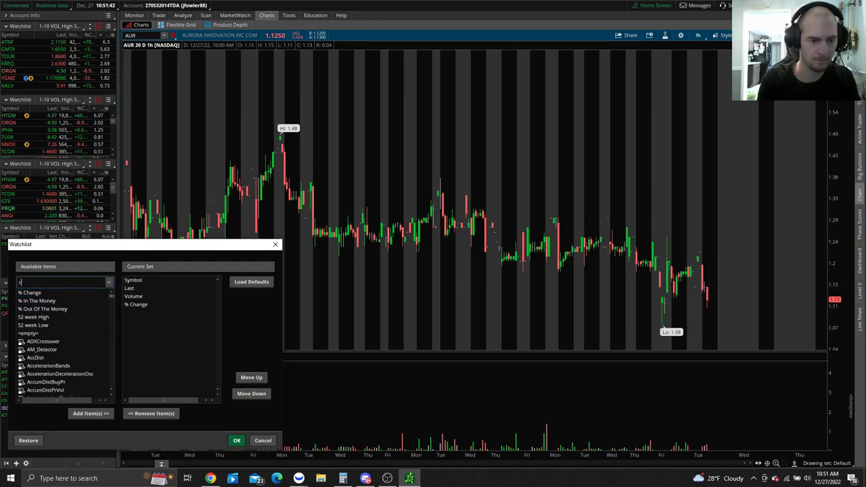
key("BackSpace")
type("atuve")
key("BackSpace")
type("ive")
double_click(63, 334)
left_click(237, 440)
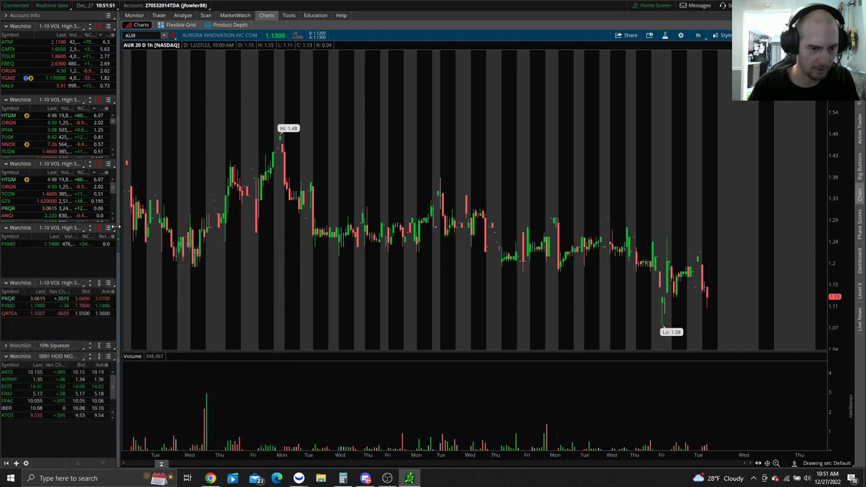
Step: Remove Net Change, Bid and Ask from the fifth watchlist's column set
right_click(114, 295)
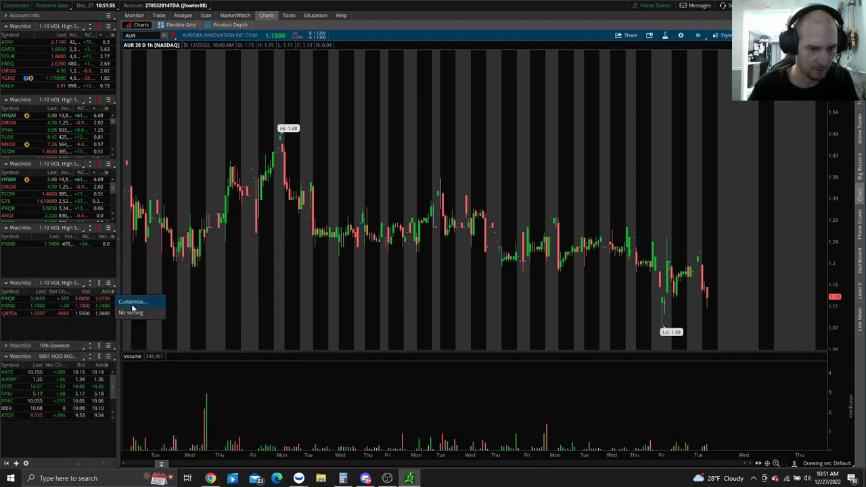
left_click(132, 303)
left_click(134, 134)
key("Delete")
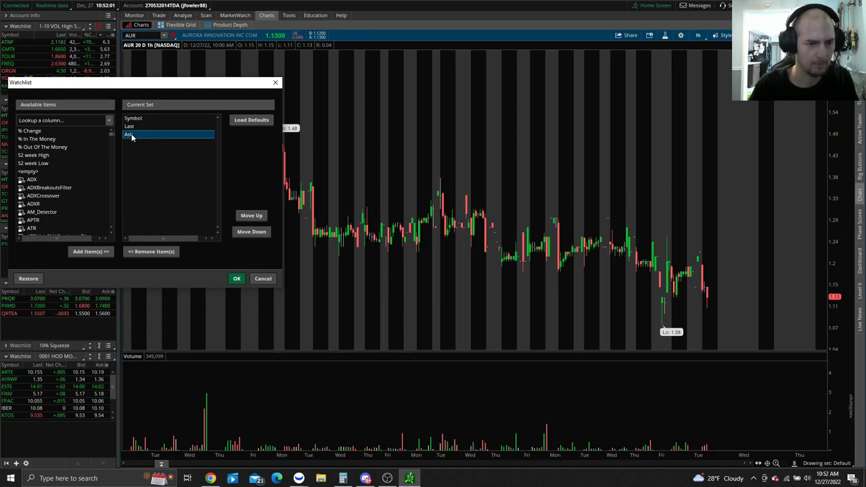
key("Delete")
Step: Add the Volume and % Change columns after Last in the fifth watchlist's column set
left_click(61, 120)
type("volume")
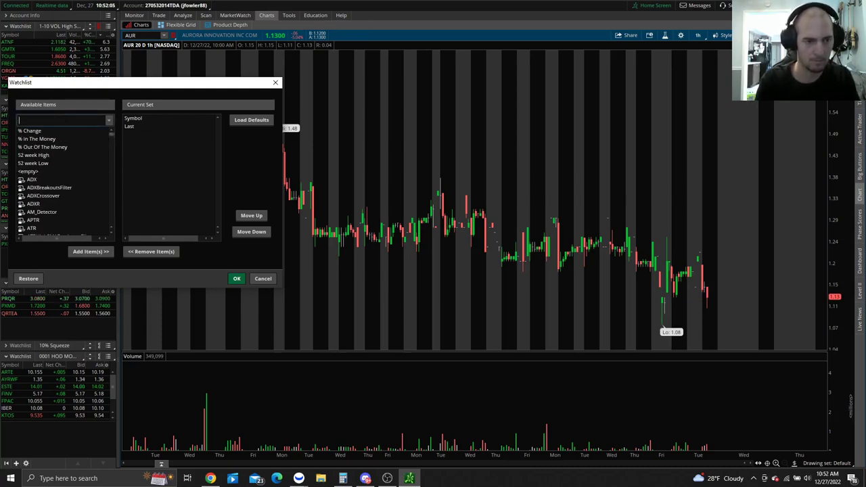
scroll(61, 179, "down", 2)
double_click(30, 188)
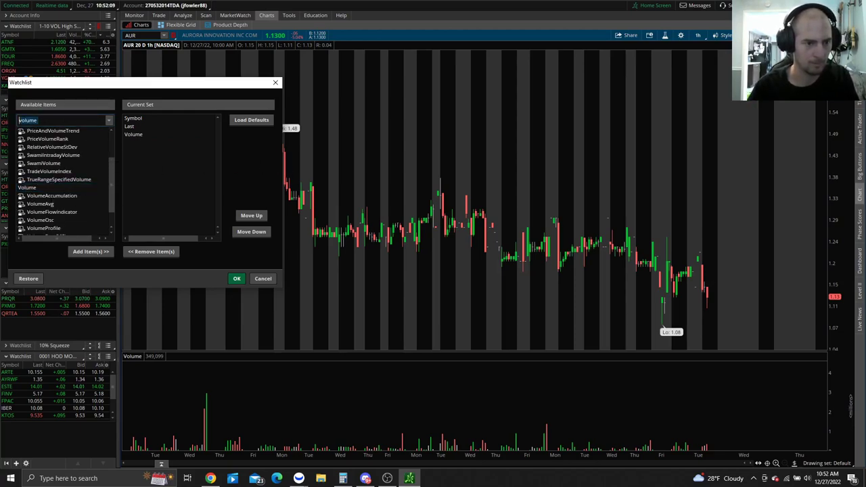
type("change")
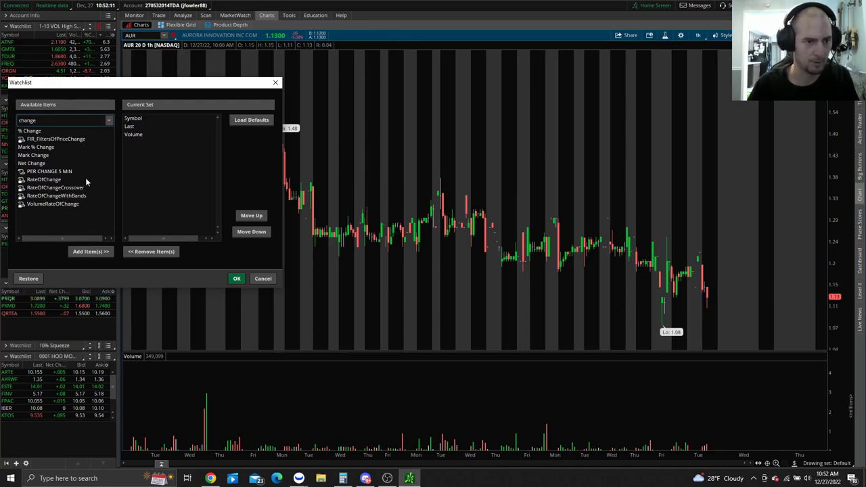
double_click(40, 132)
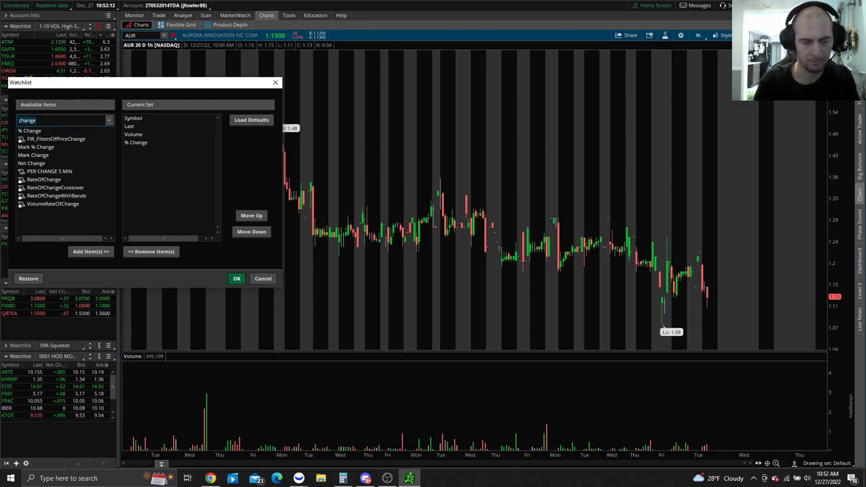
Step: Add the RelativeVolumeStDev column to the fifth watchlist and link the watchlist to the red group
type("relative")
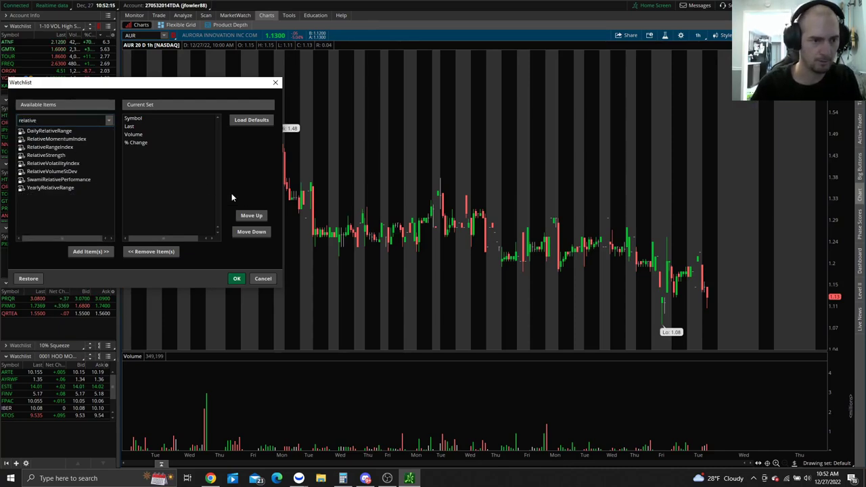
double_click(51, 172)
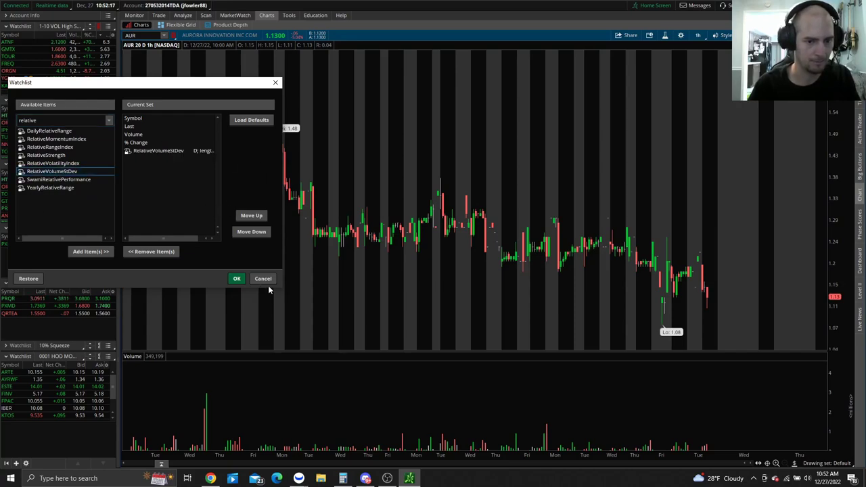
left_click(237, 279)
left_click(99, 283)
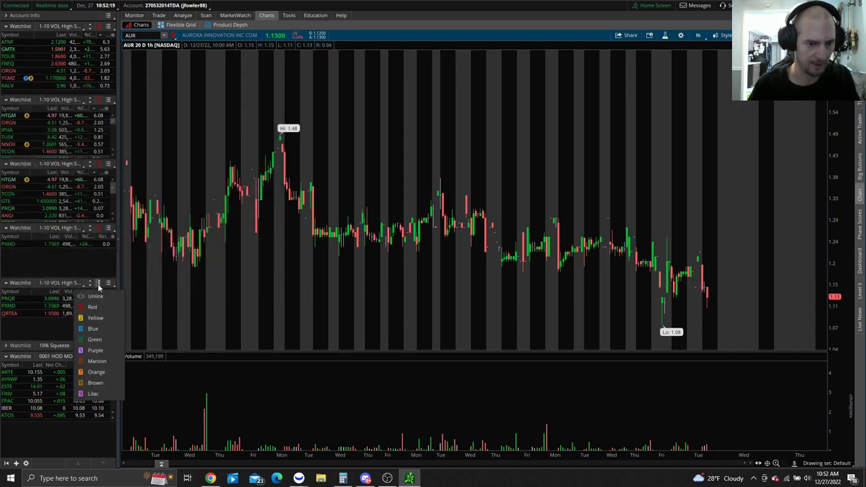
left_click(81, 296)
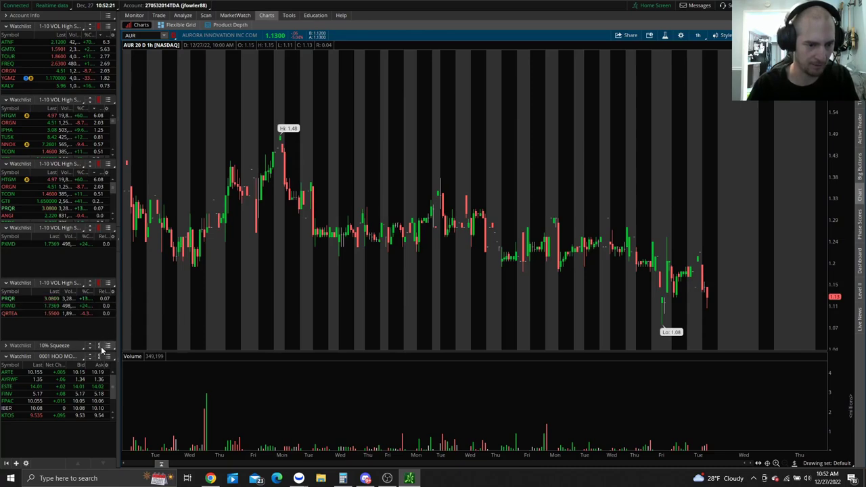
Step: Expand the 10% Squeeze watchlist and remove Net Change, Bid and Ask from its column set
left_click(5, 347)
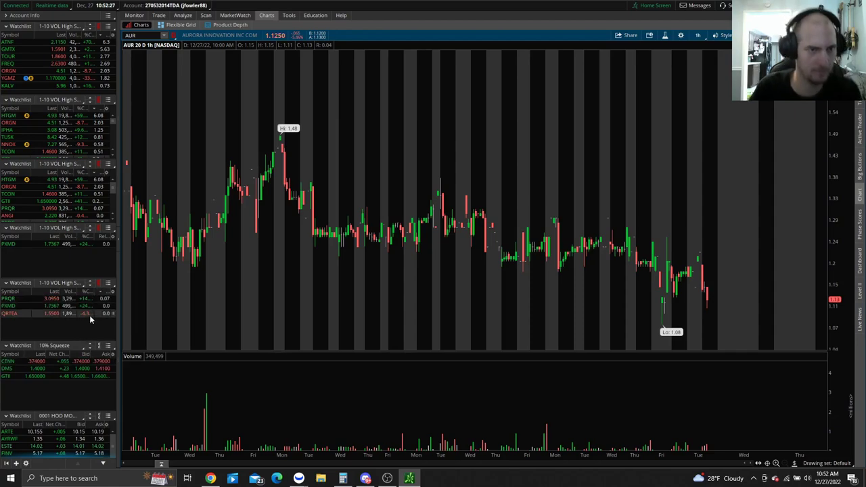
right_click(112, 356)
left_click(134, 362)
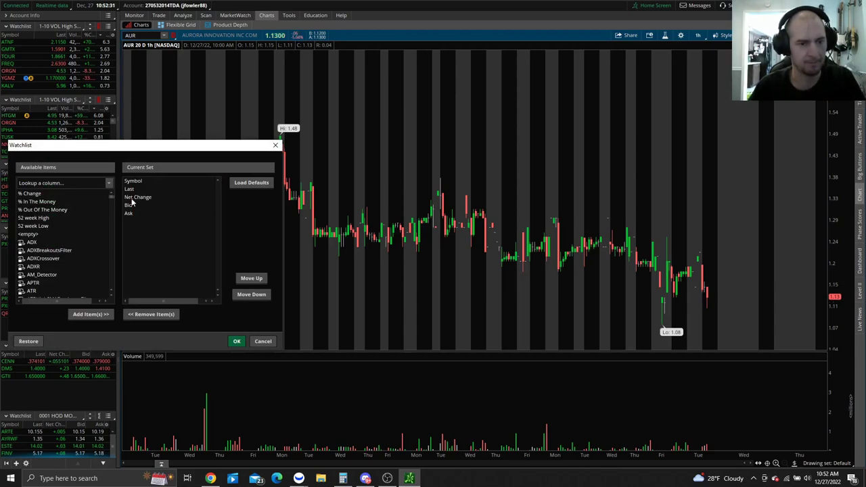
double_click(133, 198)
double_click(131, 198)
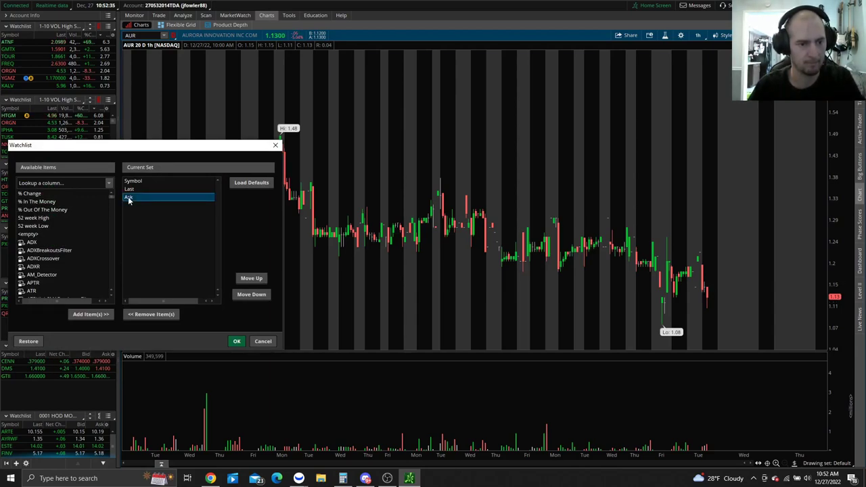
double_click(141, 199)
Step: Add the Volume and % Change columns after Last in the 10% Squeeze watchlist's column set
left_click(40, 183)
type("volume")
key("BackSpace")
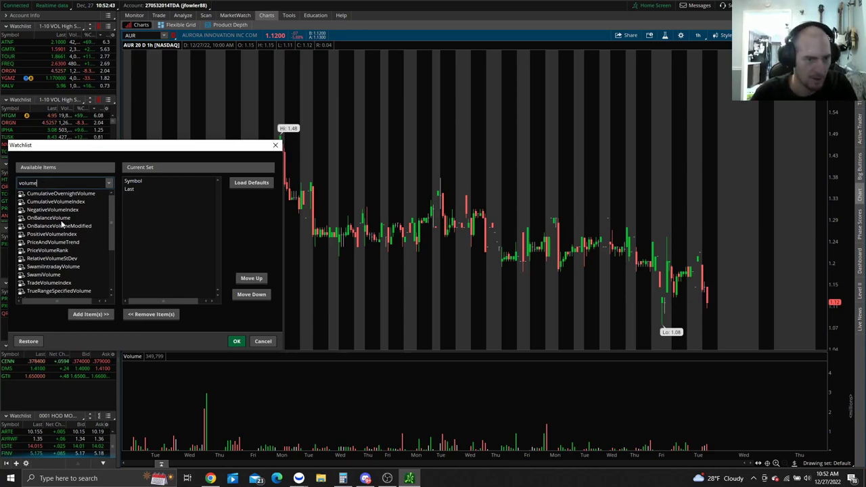
scroll(61, 224, "down", 3)
double_click(31, 229)
double_click(30, 182)
type("change")
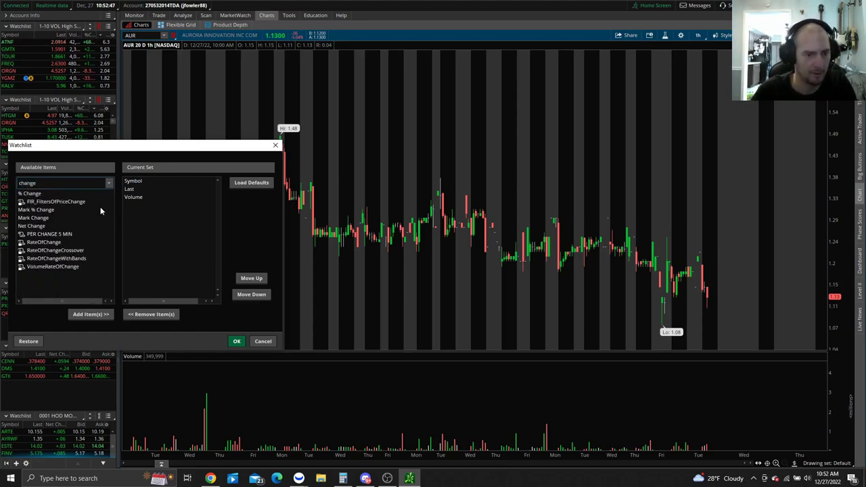
double_click(25, 194)
Step: Add the RelativeVolumeStDev column to the 10% Squeeze watchlist and sort the list by % Change, highest first
double_click(31, 183)
type("relative")
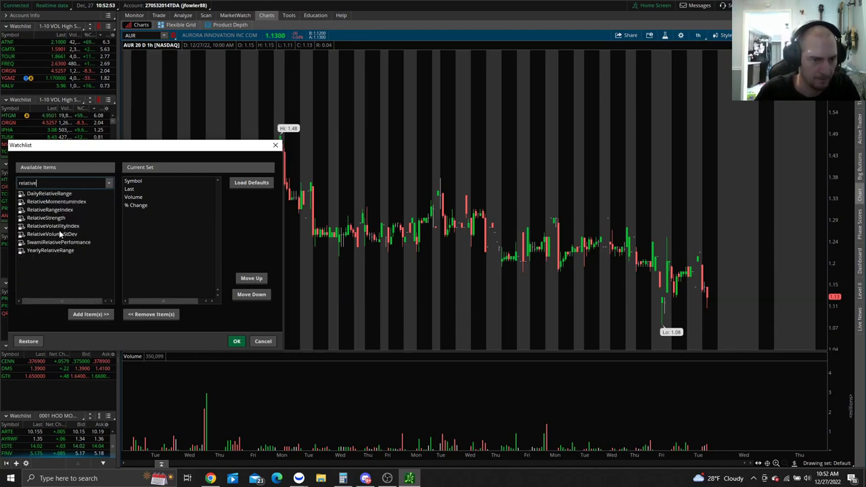
double_click(58, 235)
left_click(236, 341)
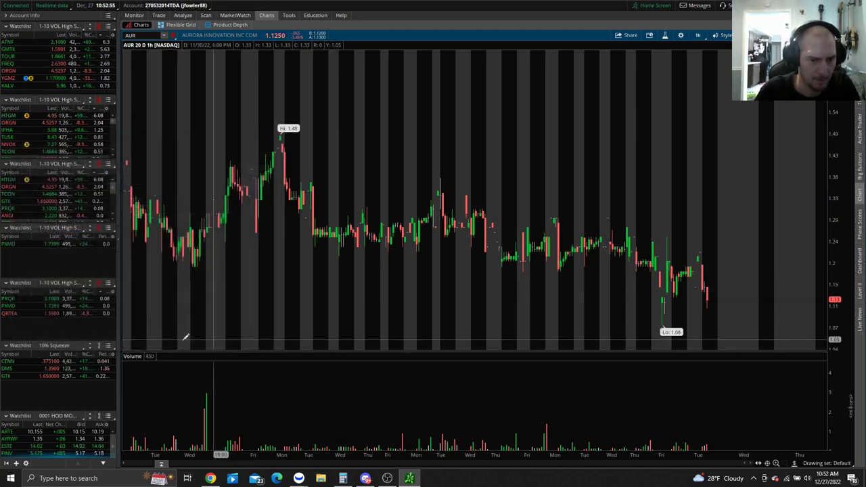
left_click(84, 354)
left_click(54, 362)
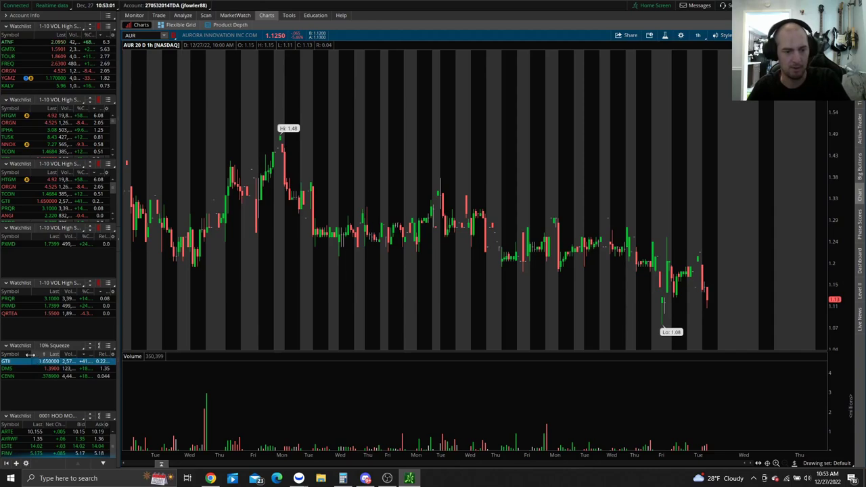
Step: Link the 10% Squeeze watchlist to the red group and load its stocks in the chart, ending on GTII
left_click(98, 346)
left_click(91, 370)
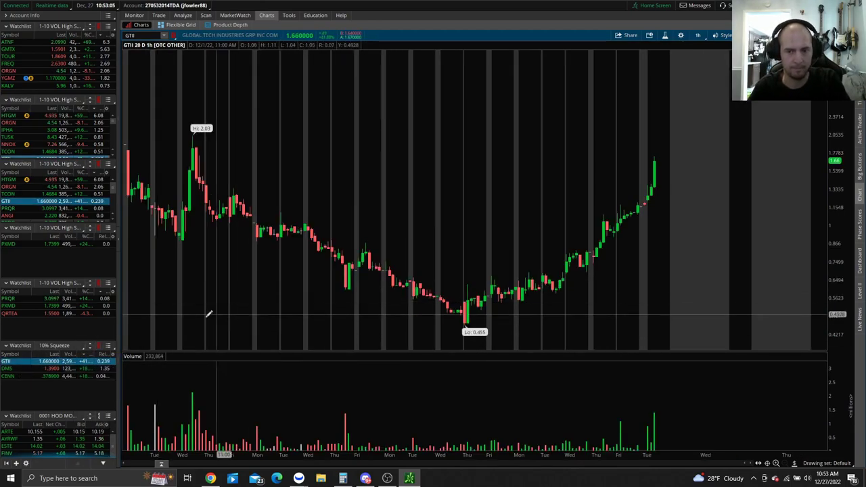
left_click(25, 376)
left_click(26, 362)
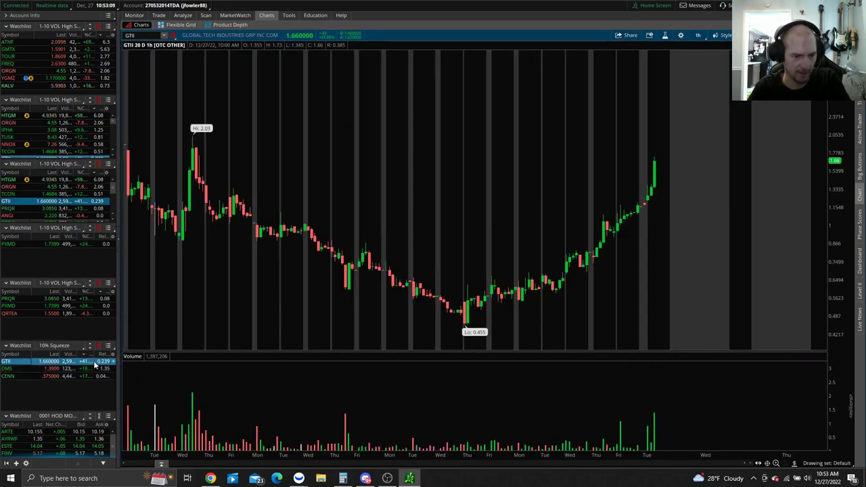
Step: Link the 0001 HOD watchlist to the red group and remove every column except Symbol from its column set
left_click(106, 415)
left_click(107, 425)
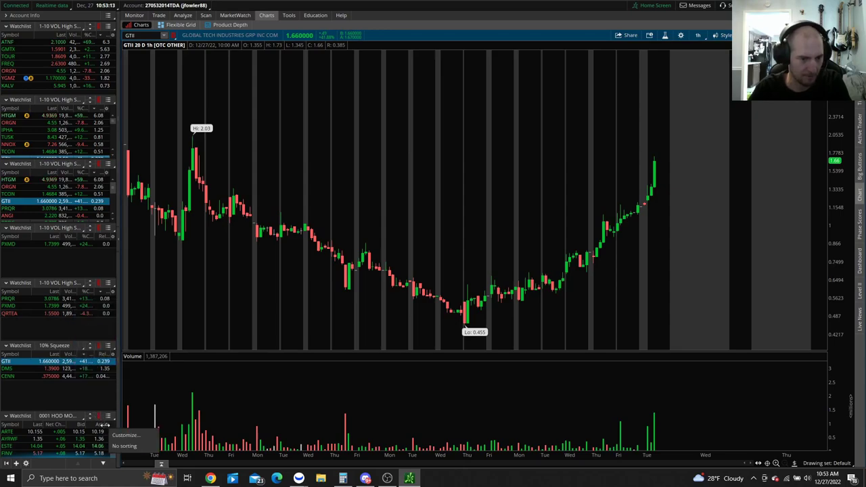
left_click(128, 439)
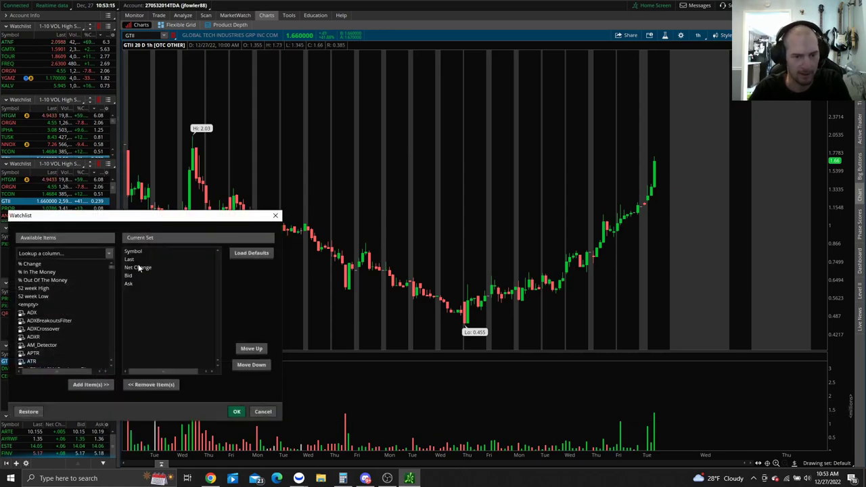
left_click(140, 260)
key("Delete")
key("Delete")
left_click(133, 261)
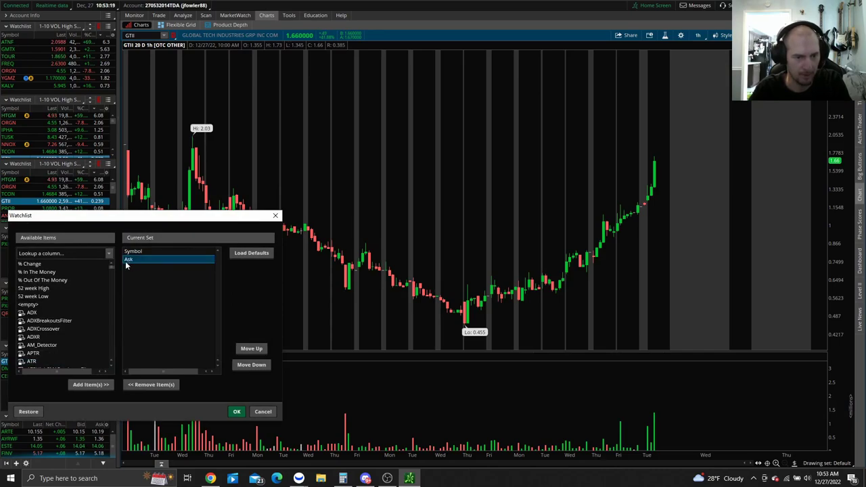
key("Delete")
Step: Add the Last, Volume and % Change columns to the 0001 HOD watchlist's column set
left_click(61, 253)
type("last")
double_click(35, 263)
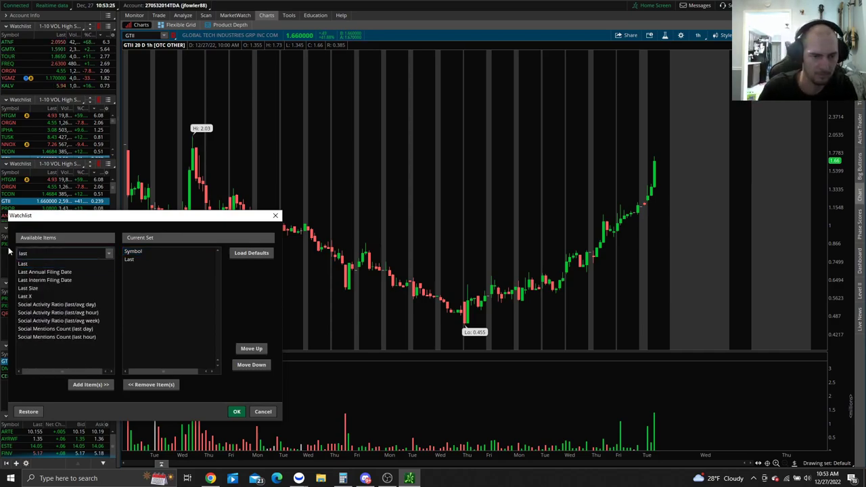
type("volume")
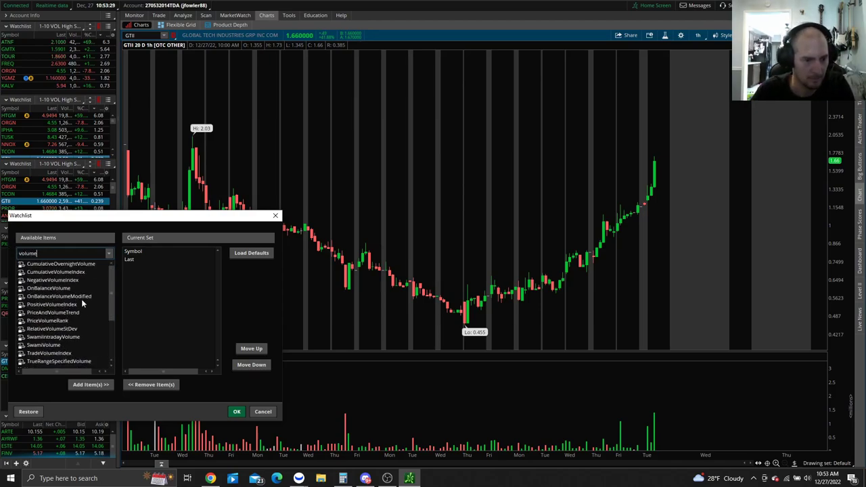
scroll(82, 299, "down", 2)
double_click(37, 319)
key("ctrl+a")
type("change")
double_click(30, 264)
Step: Add the RelativeVolumeStDev column to the 0001 HOD watchlist and apply the new column set
key("BackSpace")
key("BackSpace")
key("BackSpace")
key("BackSpace")
key("BackSpace")
key("BackSpace")
type("relativ")
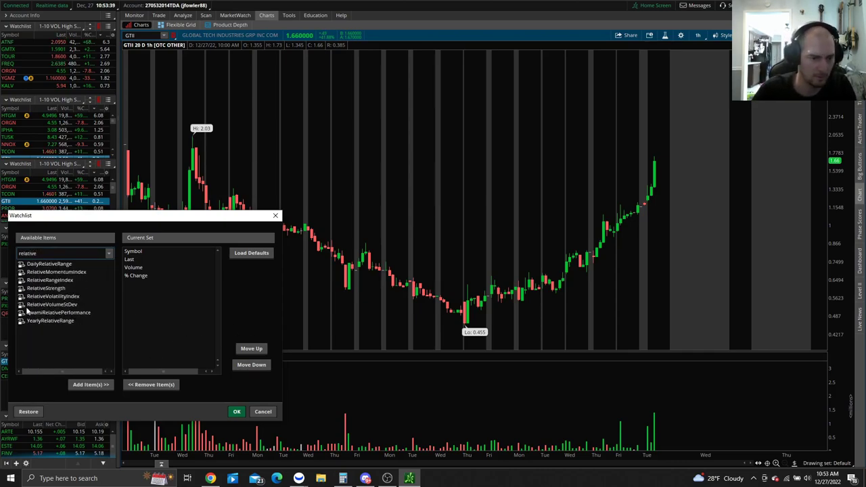
double_click(62, 305)
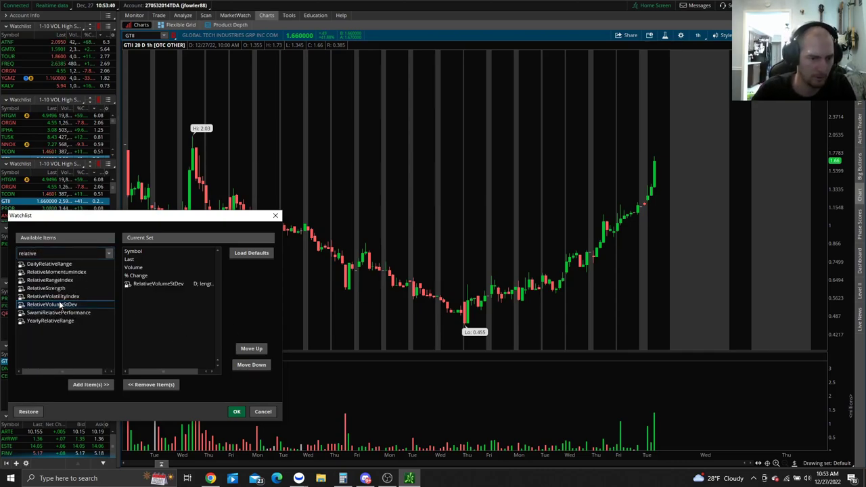
left_click(237, 411)
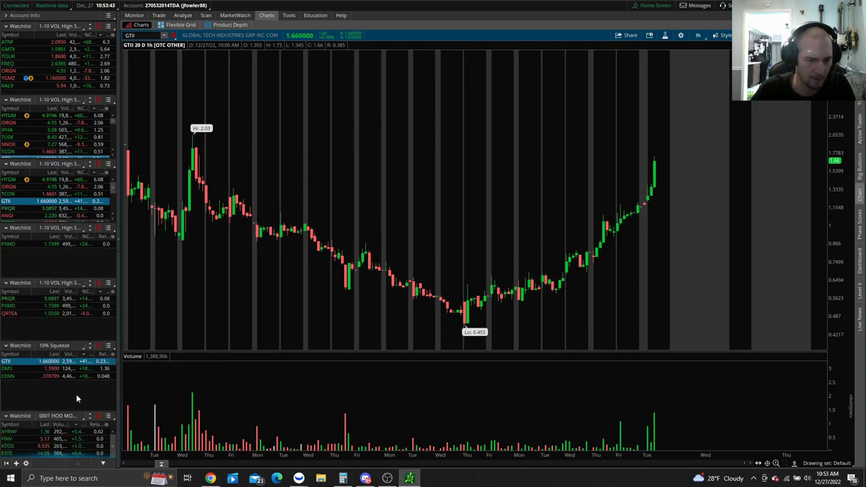
Step: Enlarge the 0001 HOD watchlist and the second 1-10 VOL watchlist in the sidebar so more of their rows fit
left_click_drag(88, 410, 88, 396)
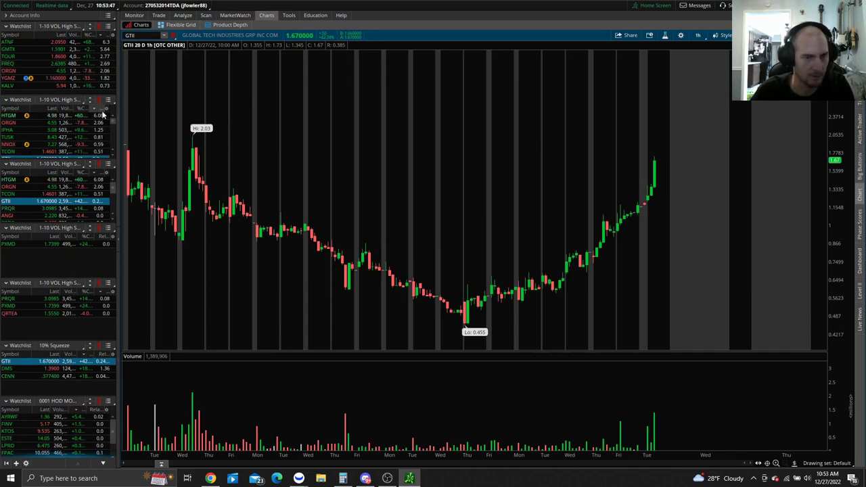
left_click(10, 27)
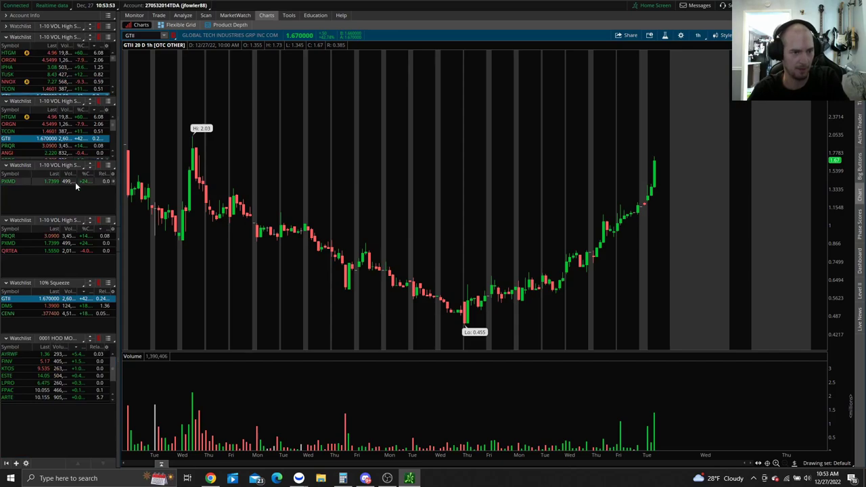
left_click_drag(76, 98, 68, 143)
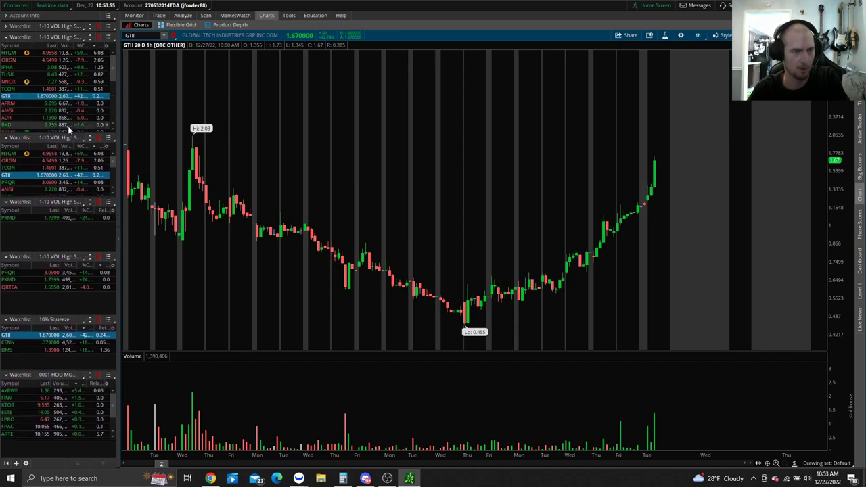
left_click(11, 27)
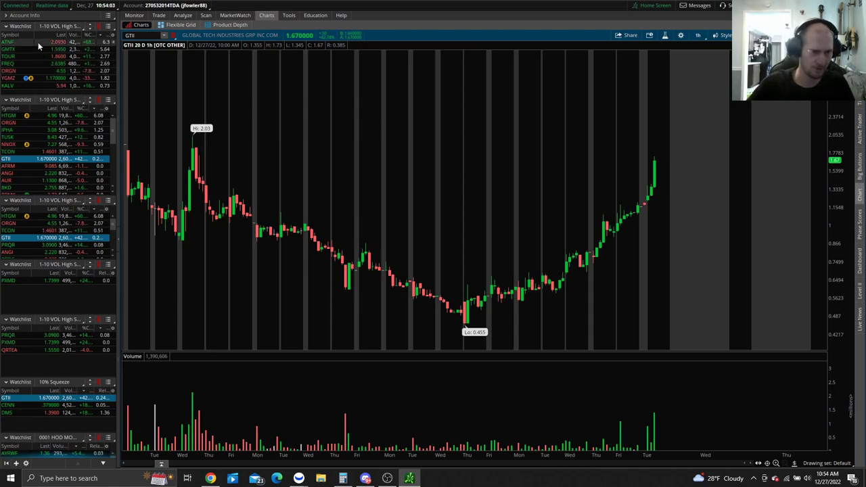
Step: Browse the stocks of the first 1-10 VOL watchlist in the linked chart and return to ATNF
left_click(38, 42)
key("Down")
key("Down")
key("Down")
key("Down")
key("Down")
key("Down")
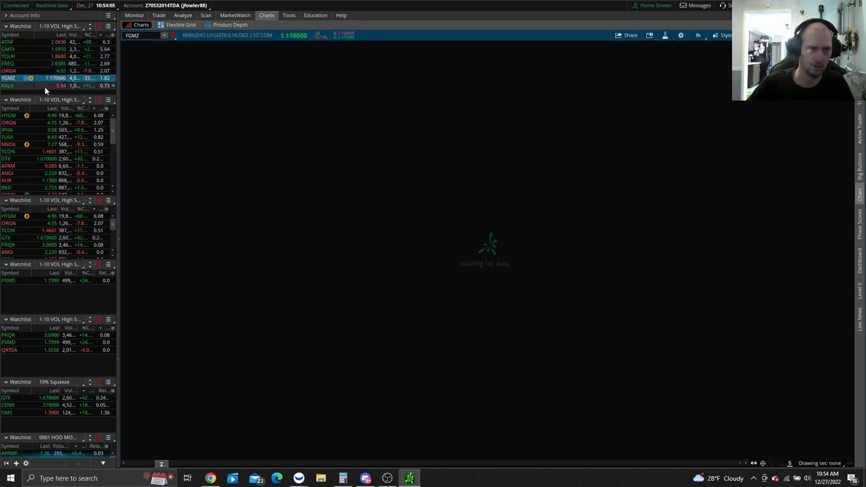
key("Up")
key("Up")
key("Up")
key("Up")
key("Up")
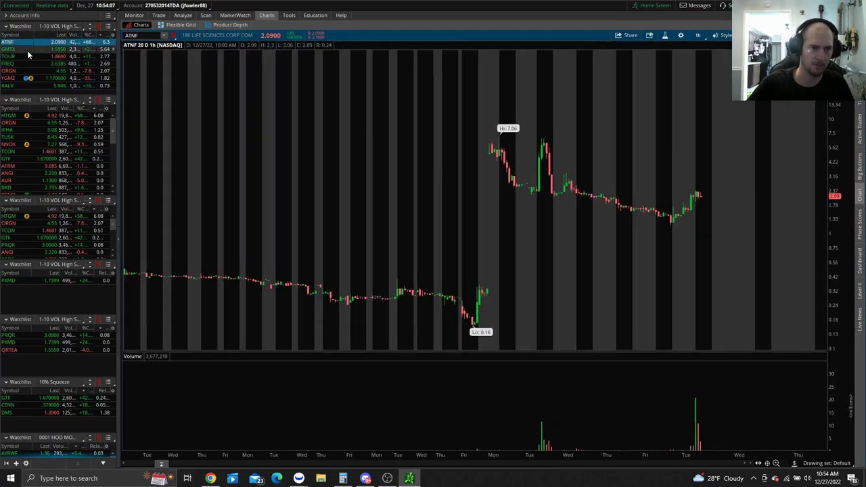
left_click(30, 41)
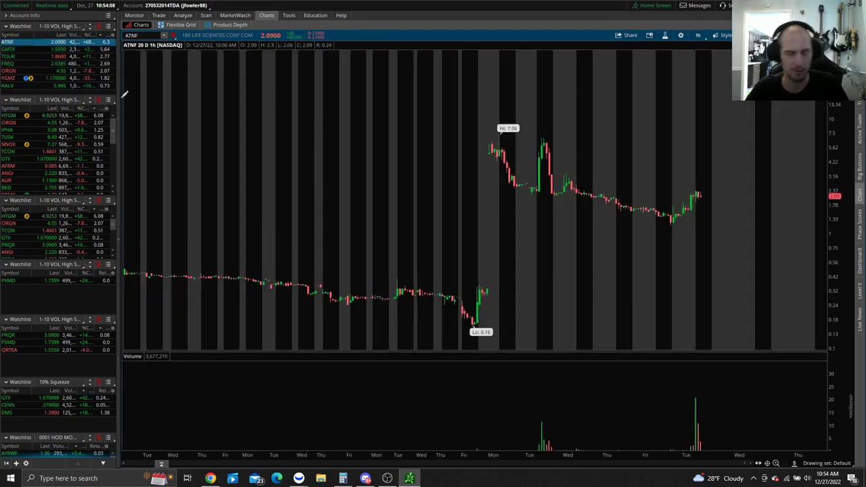
Step: Collapse the first 1-10 VOL watchlist and load AYRWF from the 0001 HOD watchlist in the chart
left_click(6, 26)
scroll(64, 193, "down", 1)
mouse_move(71, 201)
left_mouse_down()
mouse_move(74, 214)
mouse_move(78, 203)
left_mouse_up()
left_click(33, 397)
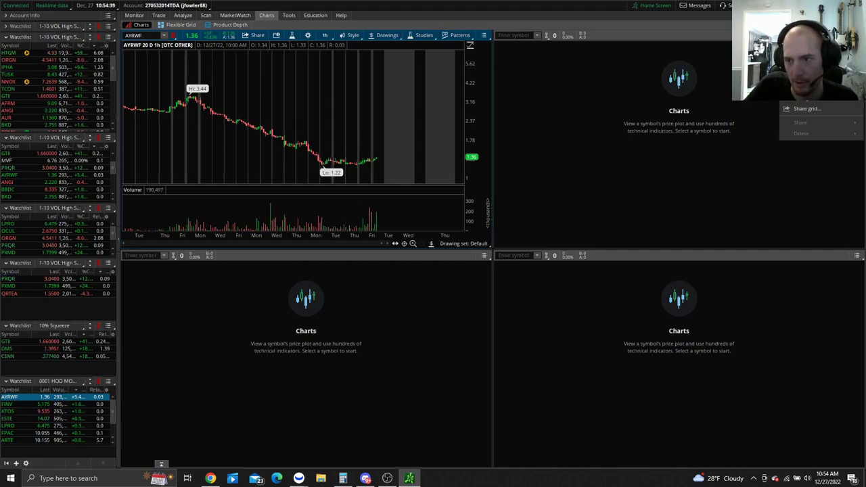
Step: Lay out the charts as a 2x2 grid and link the three empty panes to the red group
left_click(720, 161)
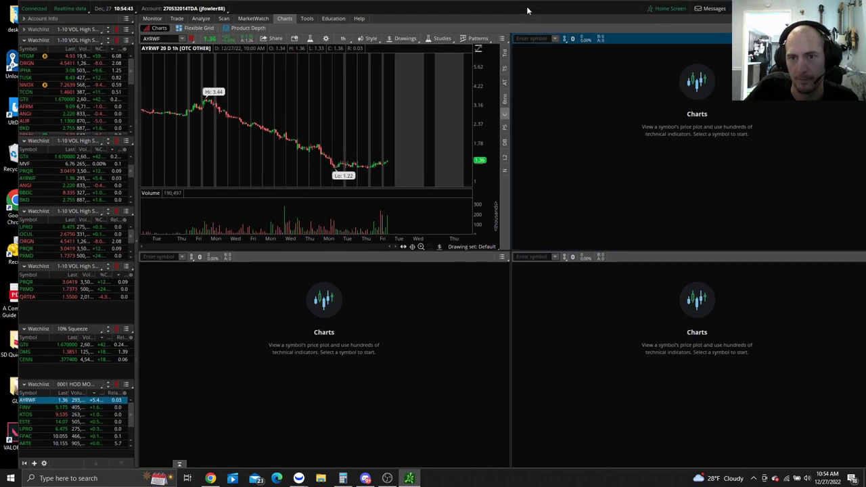
left_click(515, 35)
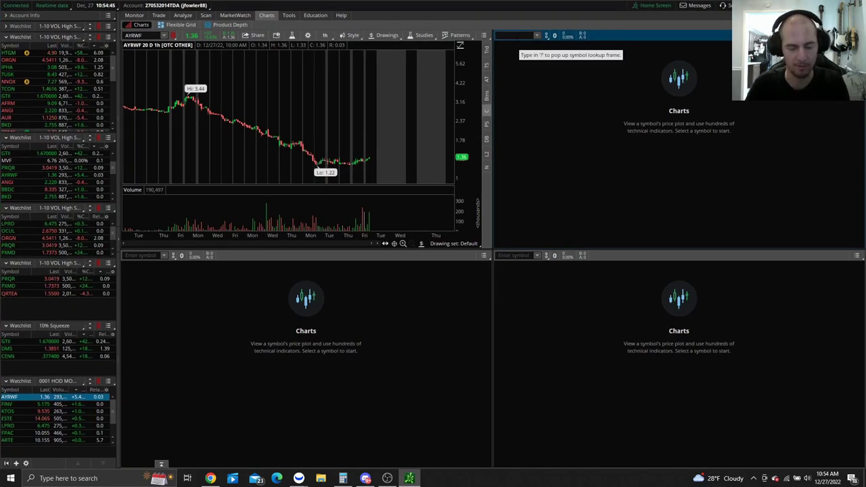
left_click(546, 36)
left_click(540, 60)
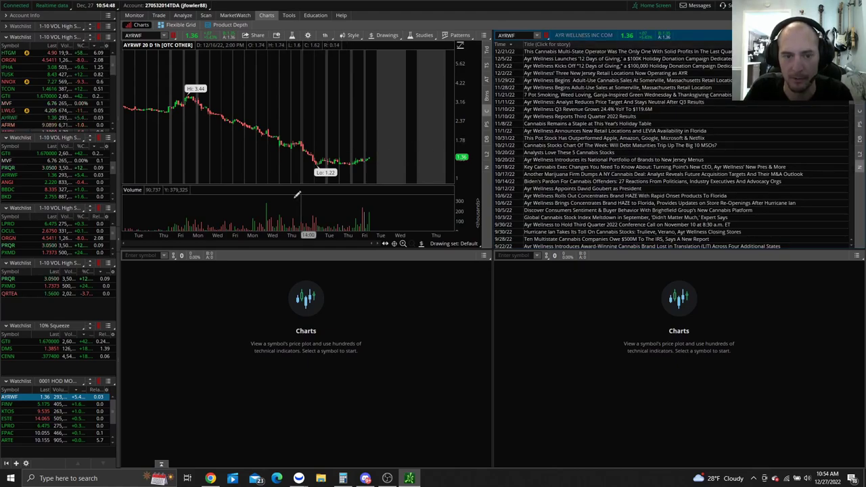
left_click(172, 255)
left_click(170, 279)
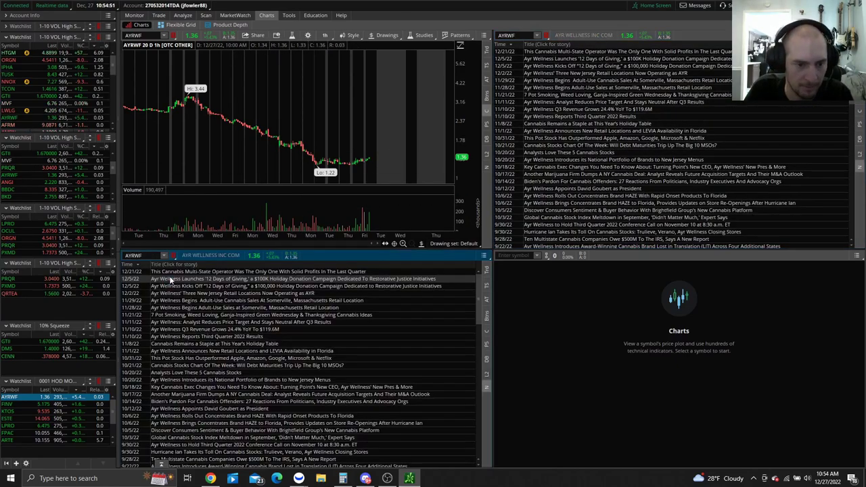
left_click(547, 257)
left_click(542, 279)
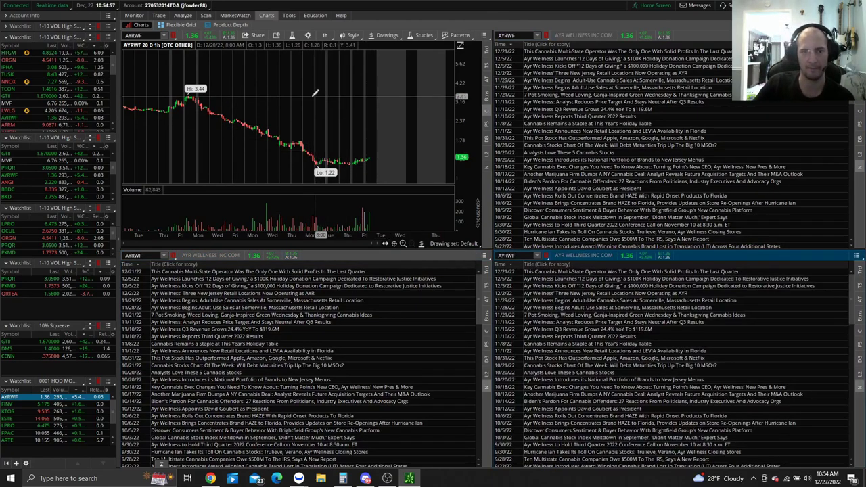
Step: Load HTGM from the expanded 1-10 VOL watchlist and set the first pane's chart to the 1 D : 1m time frame
left_click(164, 35)
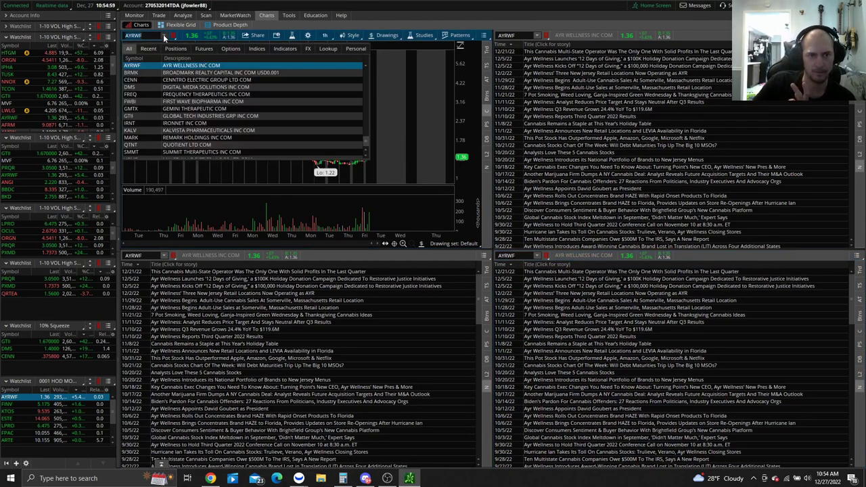
left_click(165, 36)
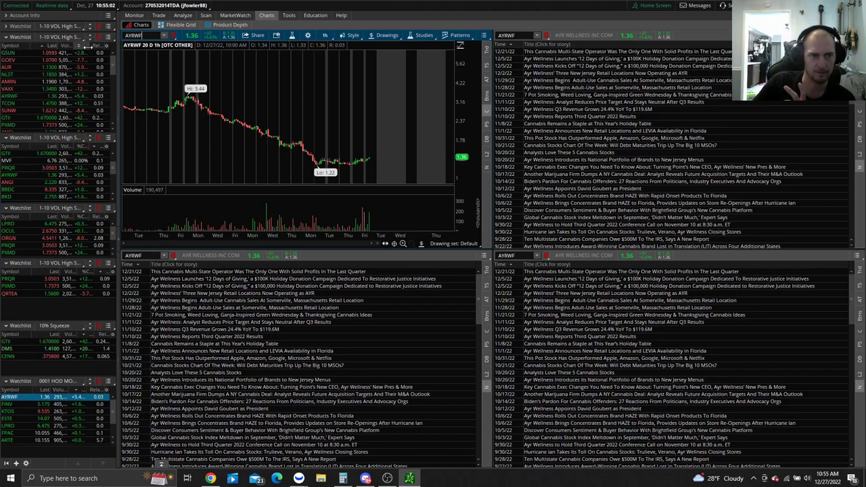
left_click(46, 54)
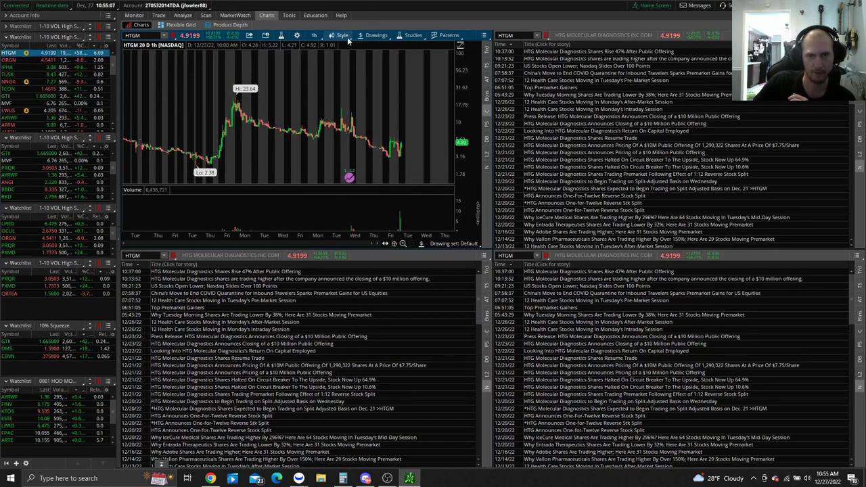
left_click(338, 36)
left_click(315, 38)
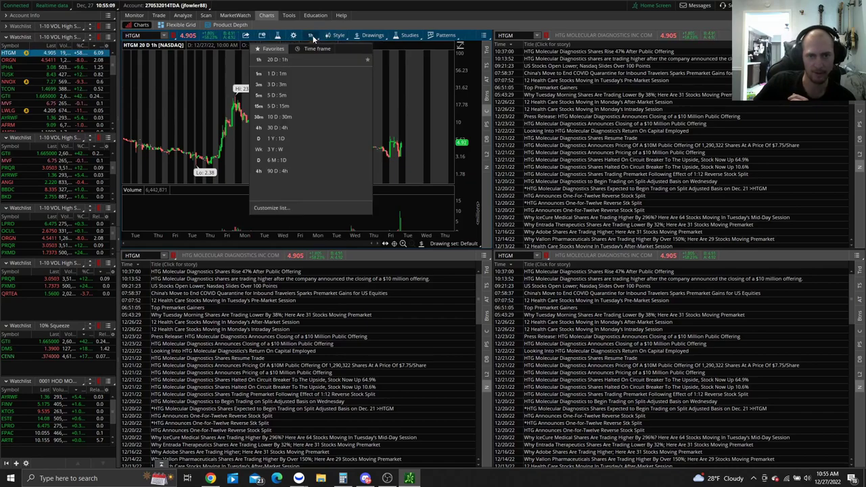
left_click(307, 74)
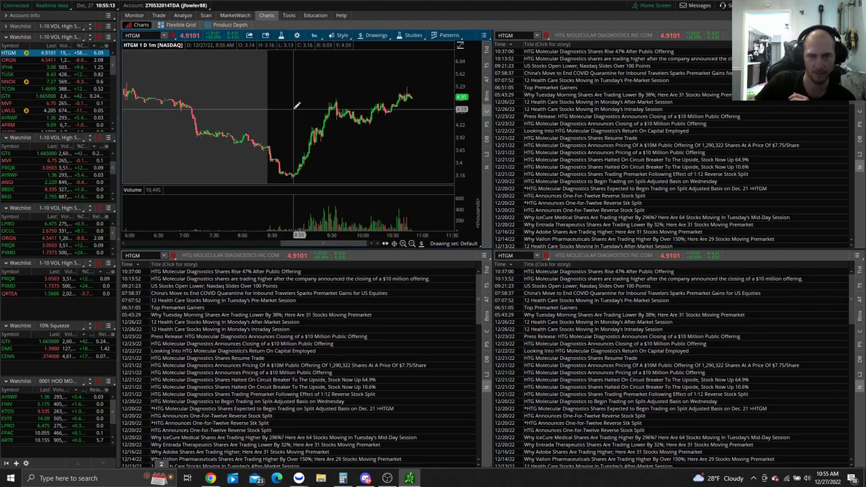
scroll(262, 54, "up", 3)
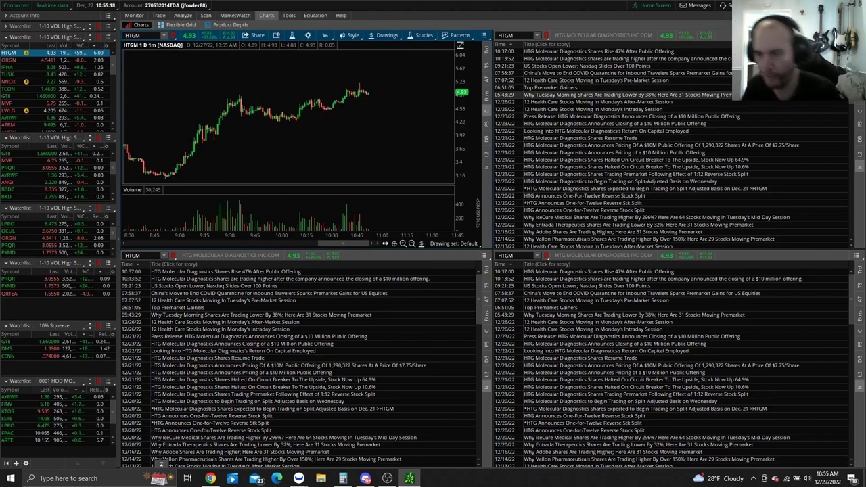
Step: Switch the second pane of the top row from news to a chart and set it to the 5 D : 5m time frame
left_click(861, 172)
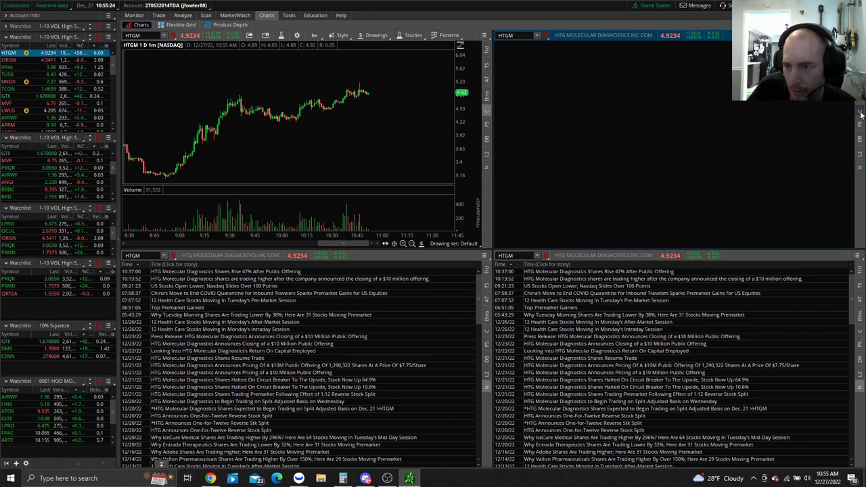
left_click(861, 115)
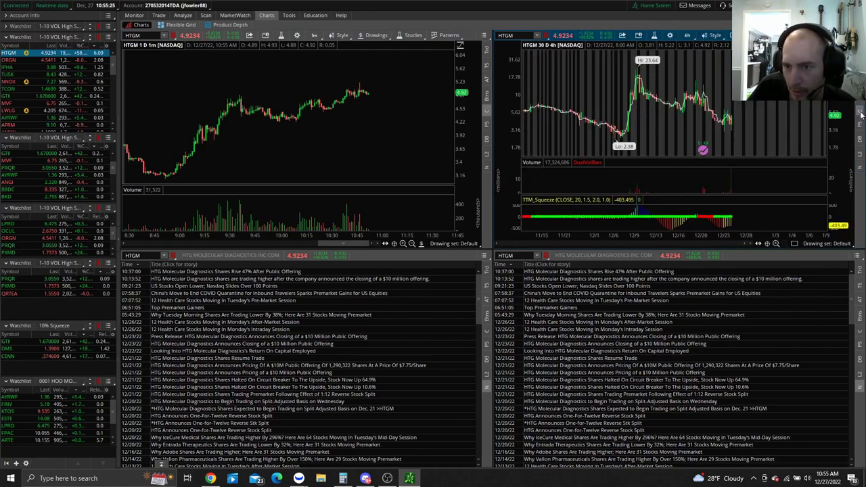
left_click(688, 35)
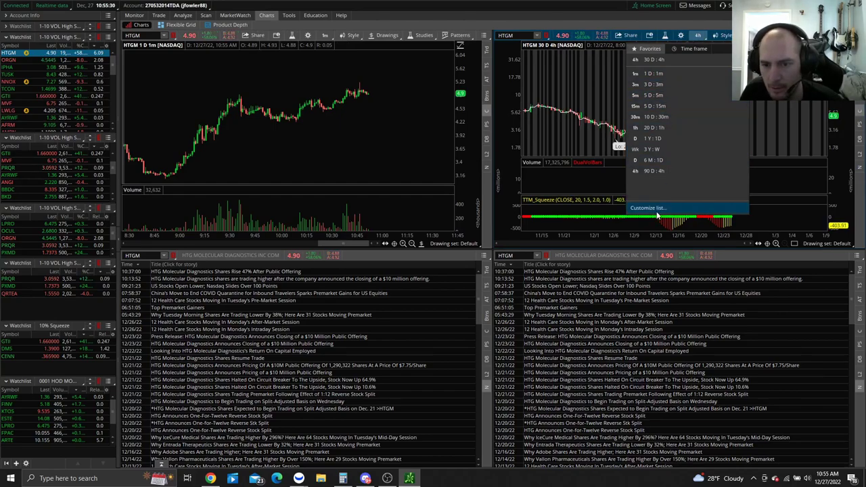
left_click(673, 95)
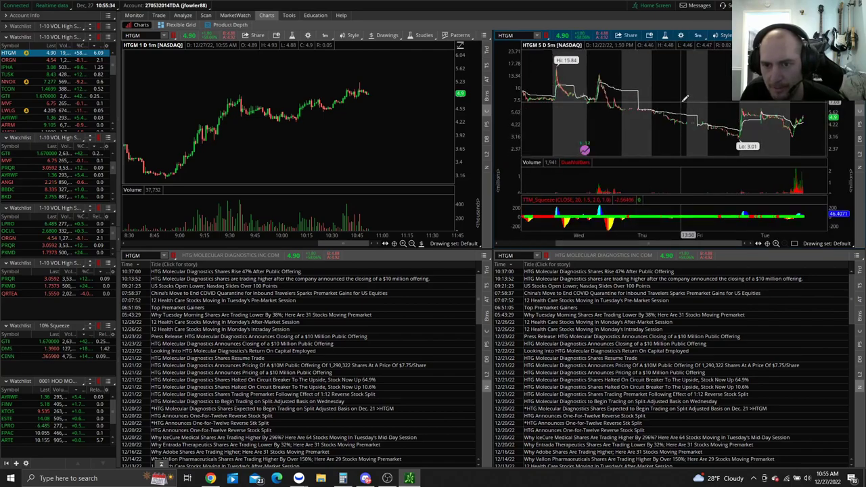
scroll(733, 102, "up", 5)
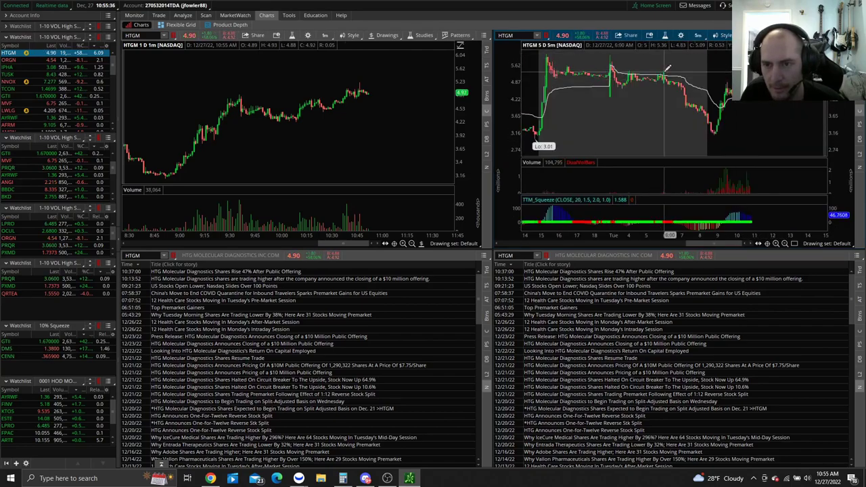
scroll(733, 102, "down", 2)
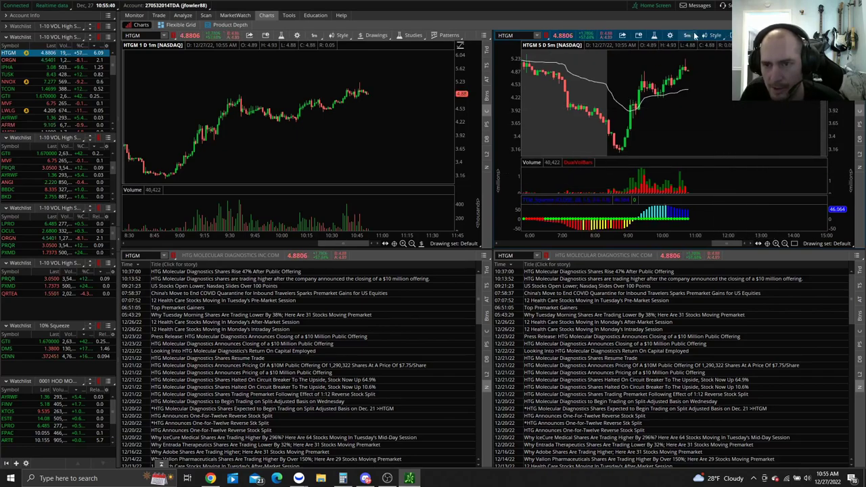
Step: Remove the VWAP, DualVolBars and TTM_Squeeze studies from the 5 D : 5m chart
left_click(800, 34)
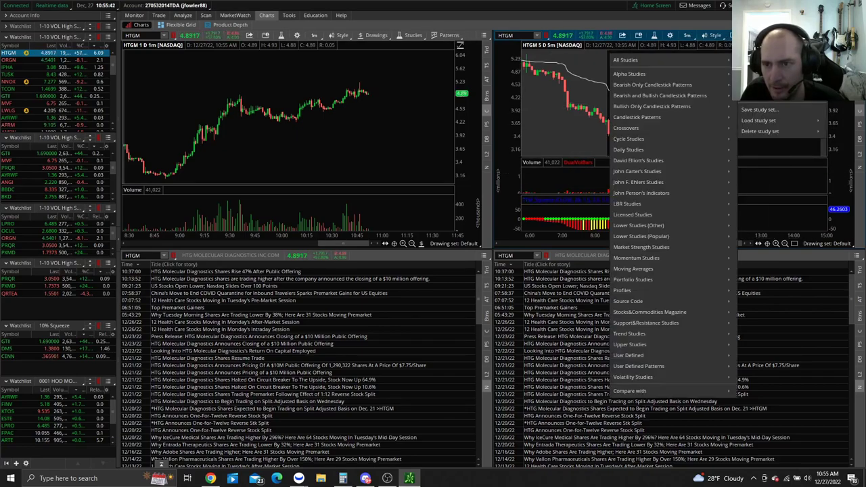
left_click(758, 98)
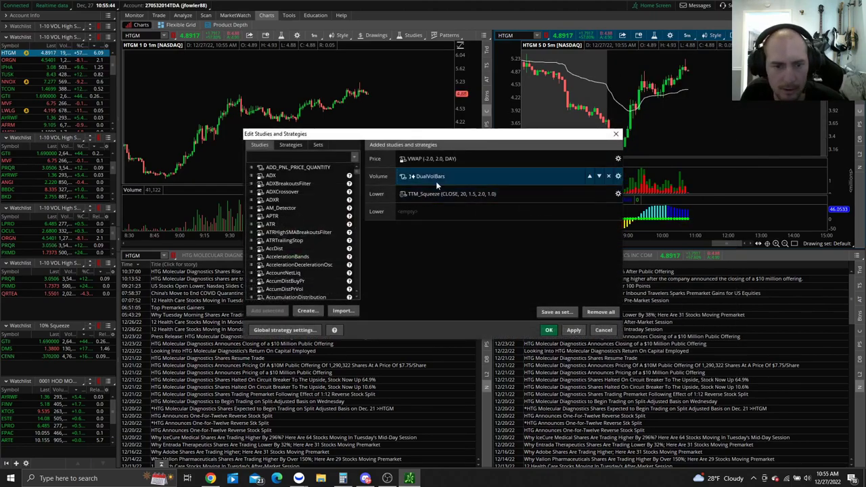
left_click(608, 158)
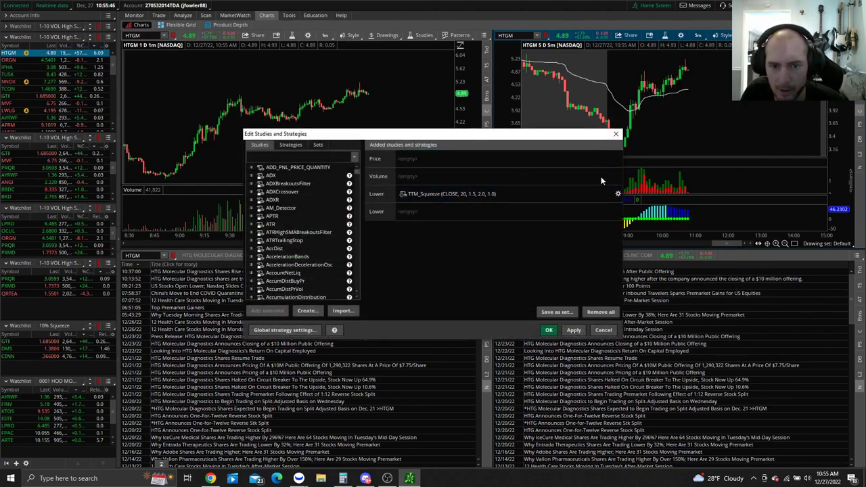
left_click(608, 194)
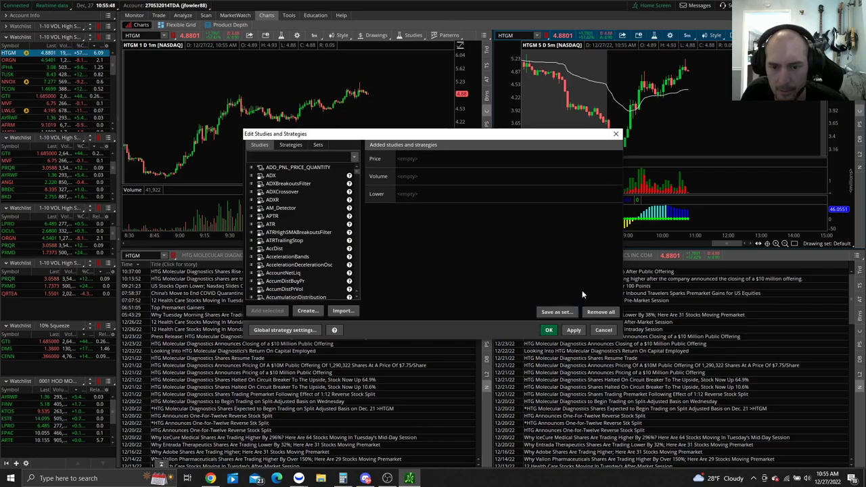
left_click(616, 133)
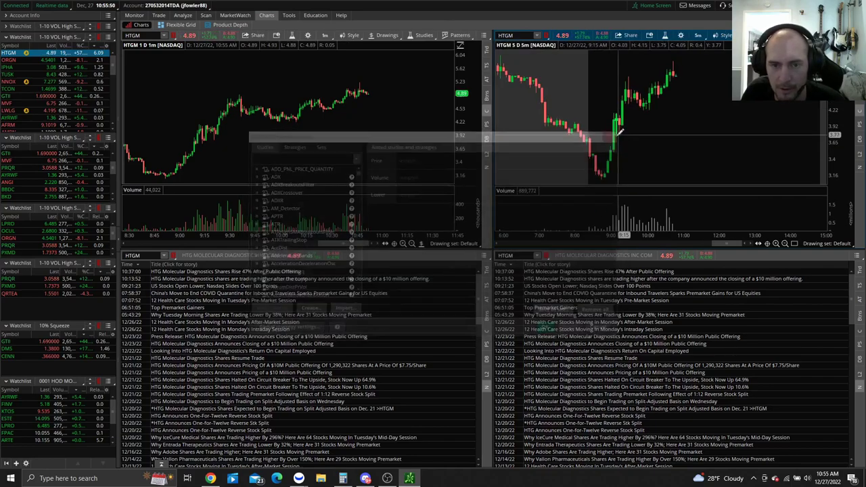
Step: Switch the first pane of the bottom row from news to a chart and open the favorite time frames settings
left_click(487, 389)
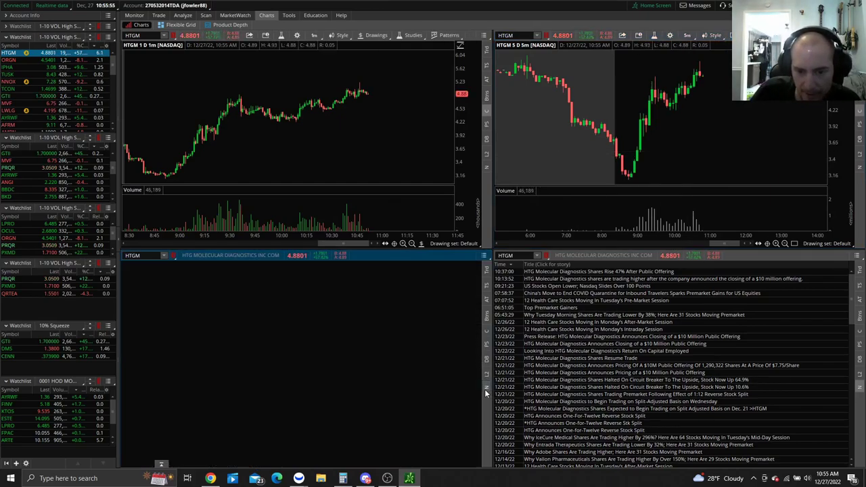
left_click(486, 323)
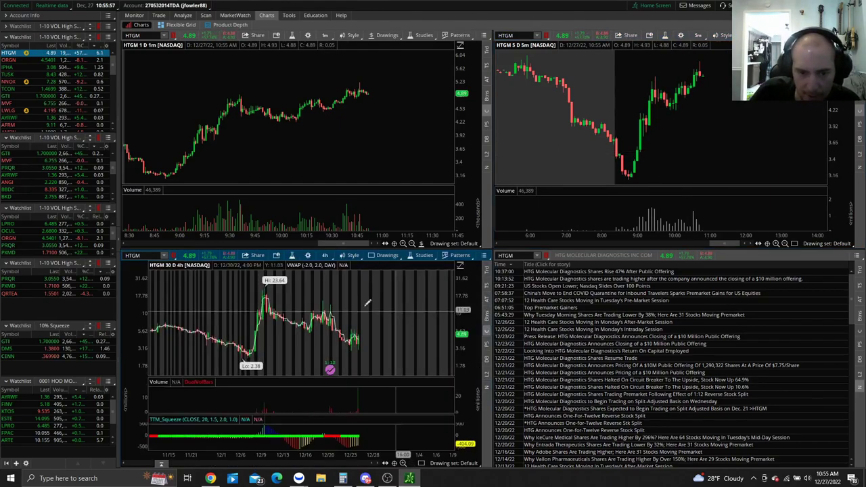
left_click(325, 256)
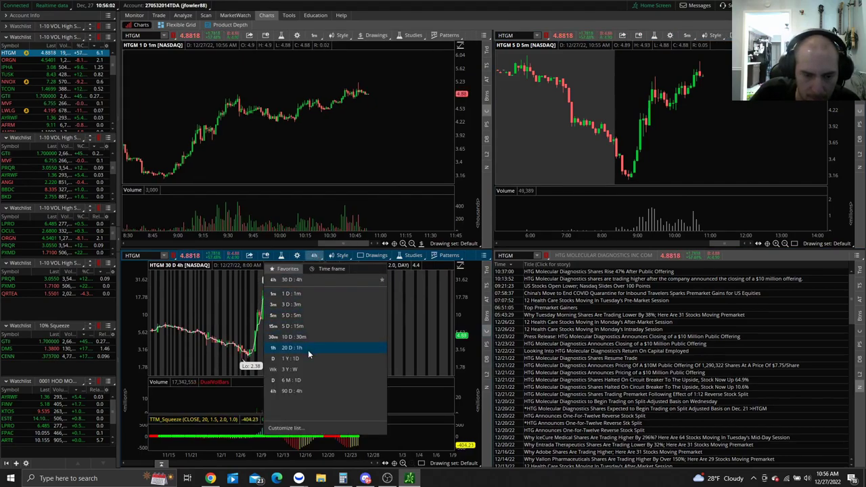
left_click(288, 429)
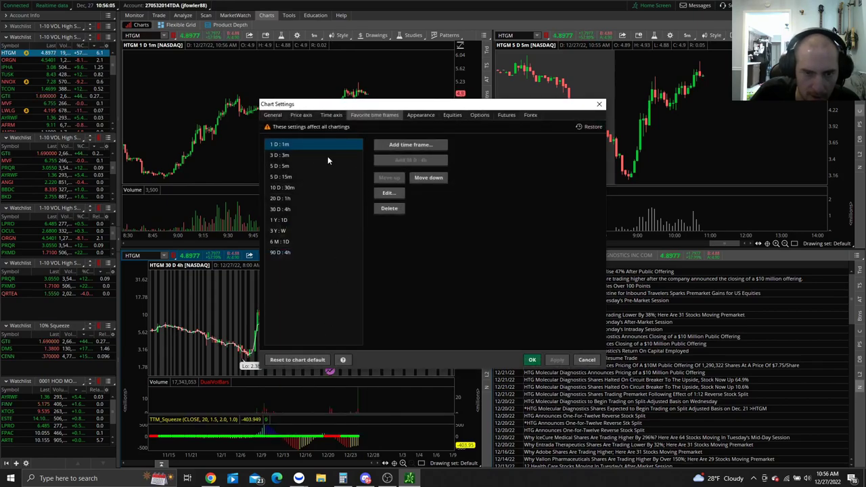
Step: Add a daily time frame with a 10-day interval and 1-hour aggregation to the favorite time frames
left_click(286, 198)
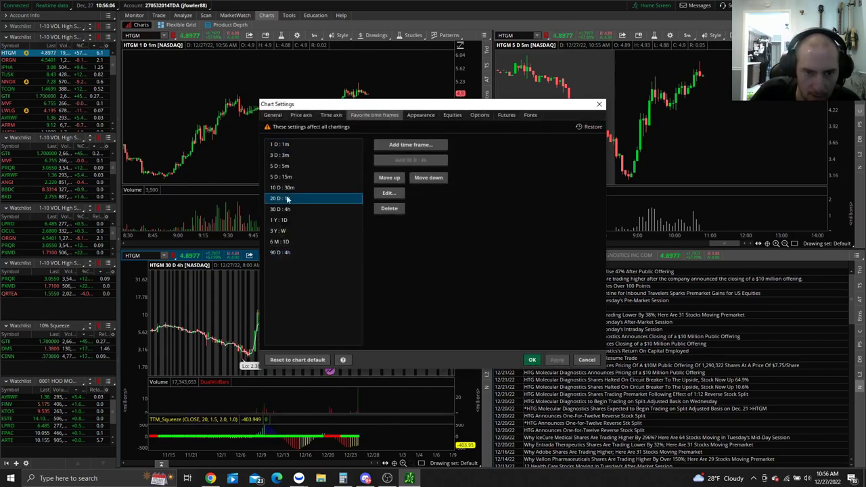
left_click(420, 145)
left_click(434, 187)
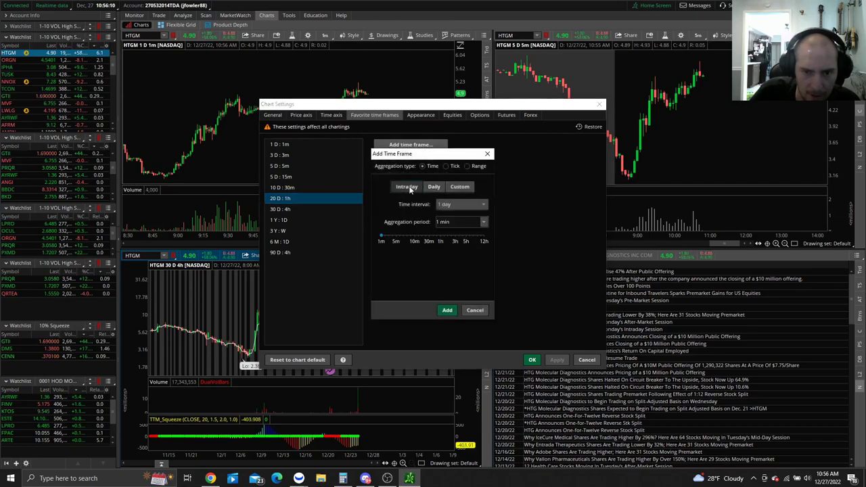
left_click(451, 205)
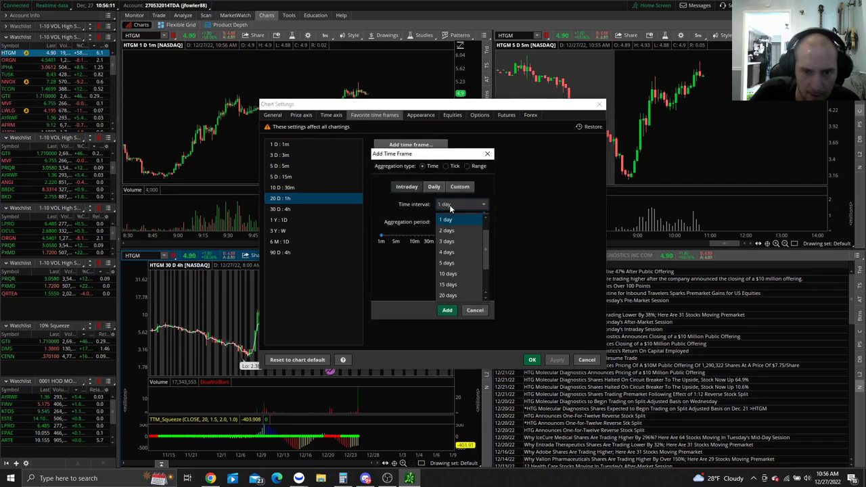
left_click(449, 274)
left_click(484, 224)
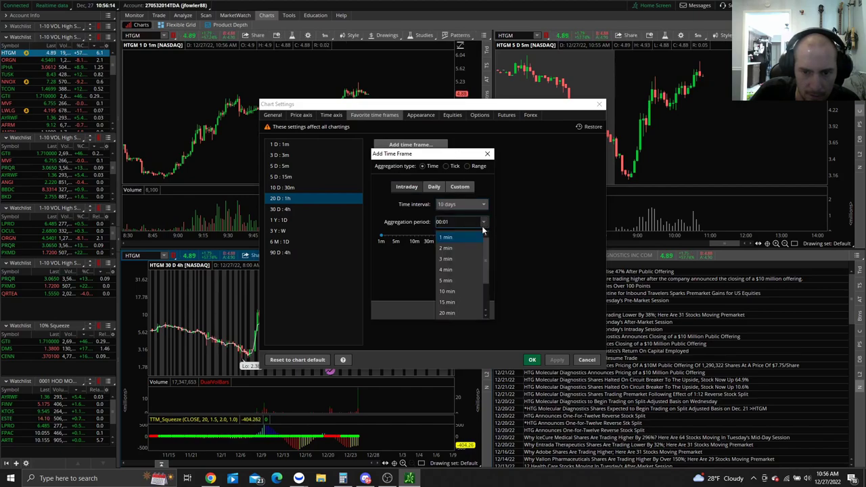
scroll(454, 303, "down", 2)
left_click(455, 294)
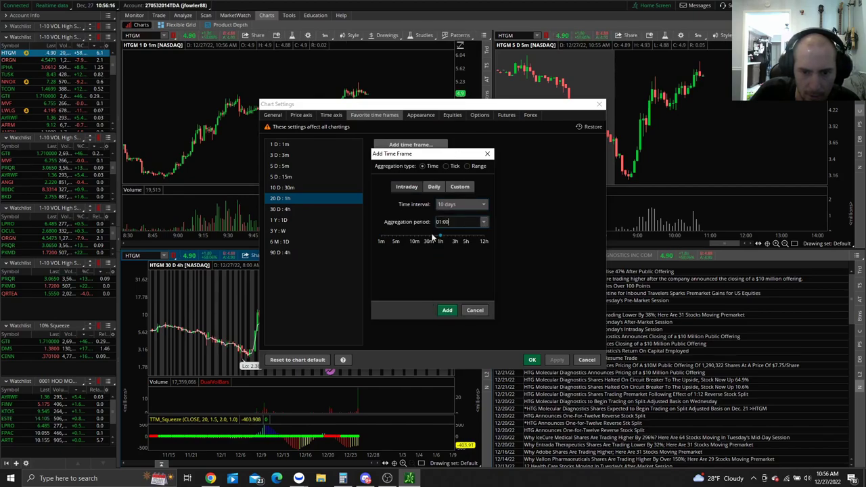
left_click(448, 309)
left_click(318, 265)
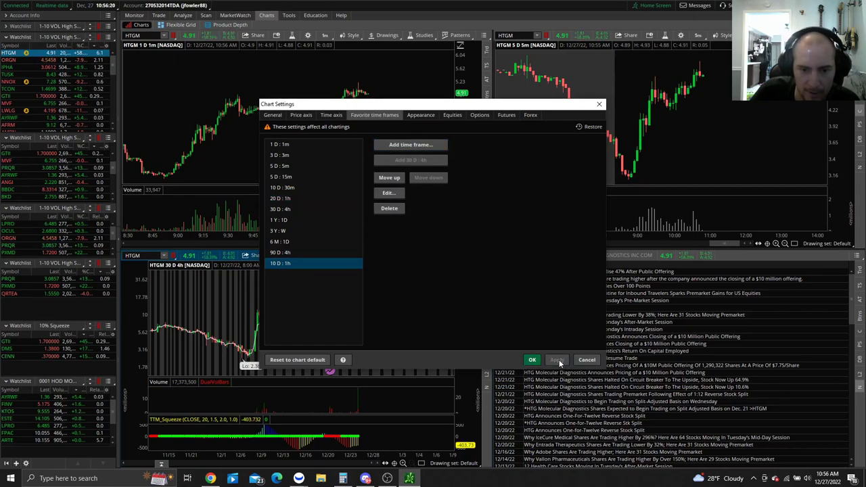
left_click(533, 360)
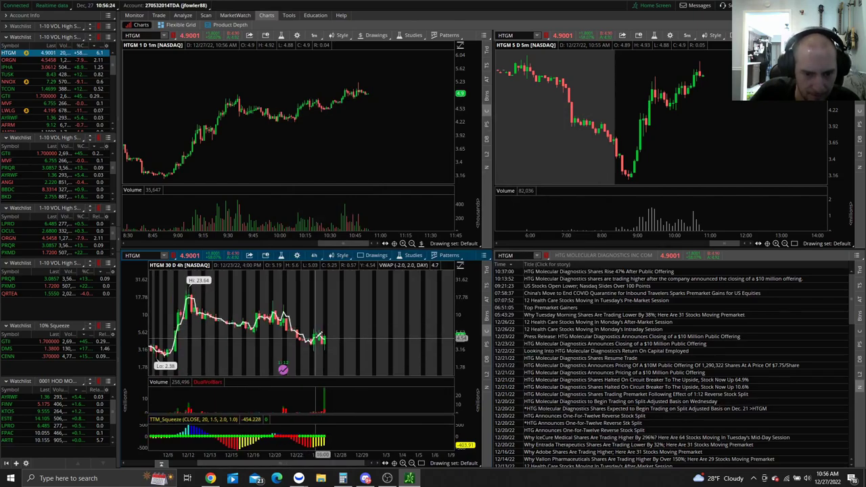
Step: Remove the VWAP, DualVolBars and TTM_Squeeze studies from the 30 D : 4h chart
left_click(411, 256)
left_click(398, 294)
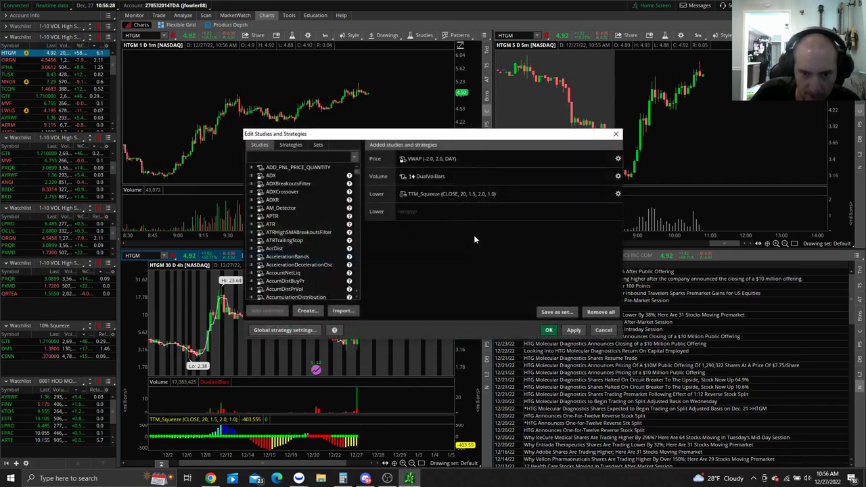
left_click(609, 160)
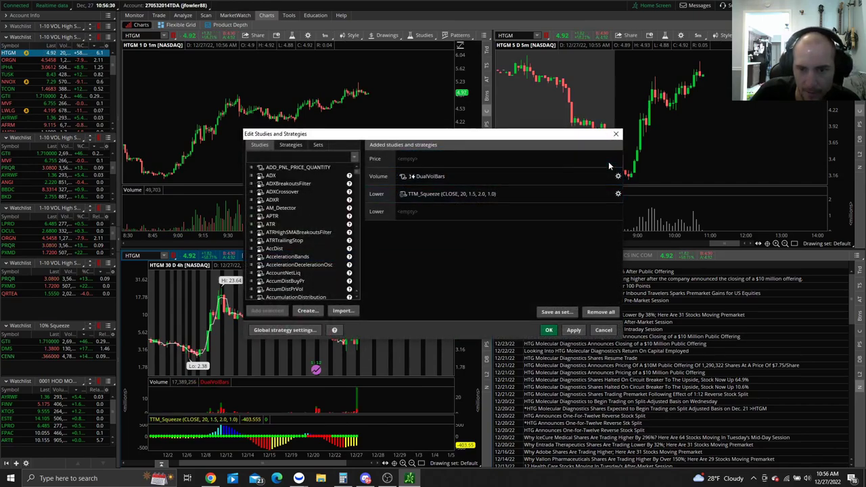
left_click(608, 176)
left_click(610, 193)
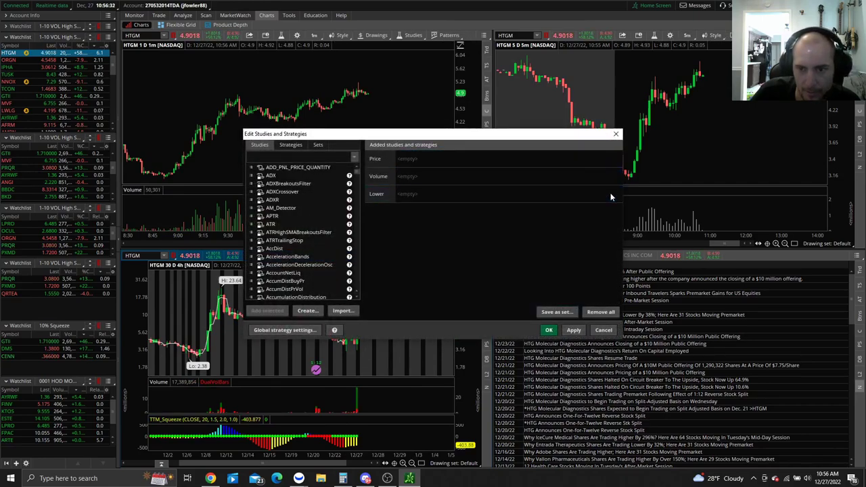
left_click(574, 330)
left_click(549, 331)
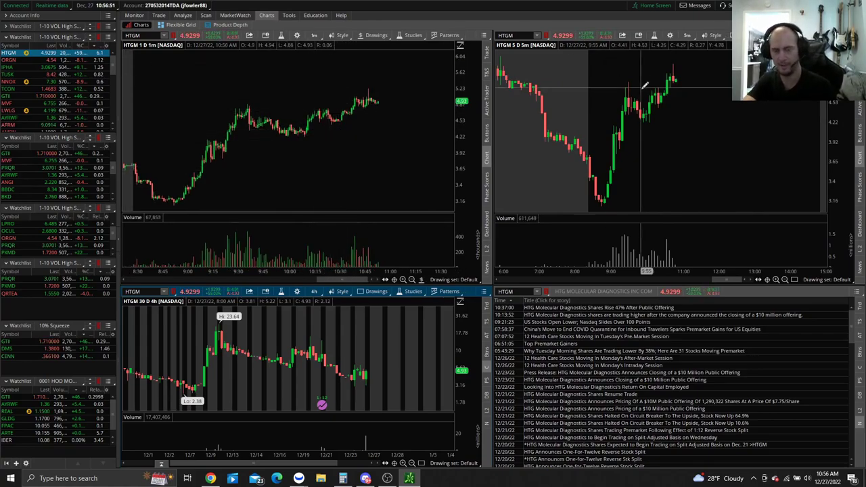
Step: Show the trade buttons above the 1 D : 1m chart, checking the bracket order settings and the button customization options
left_click(487, 54)
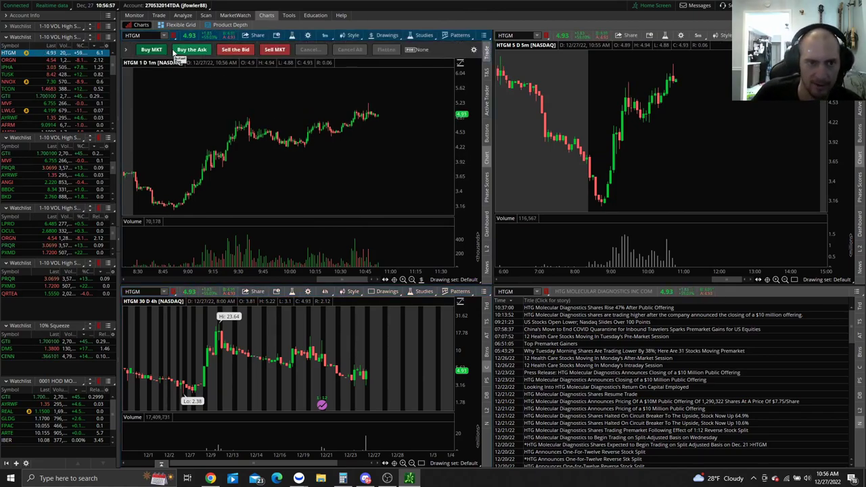
left_click(124, 50)
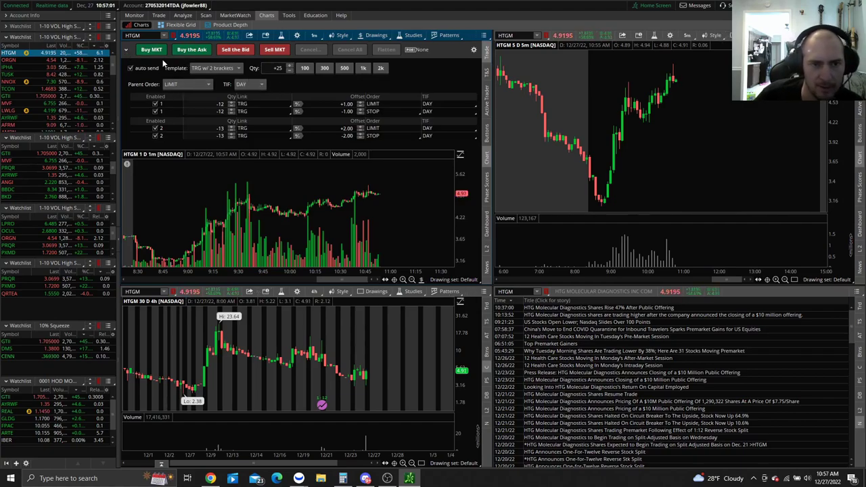
left_click(475, 51)
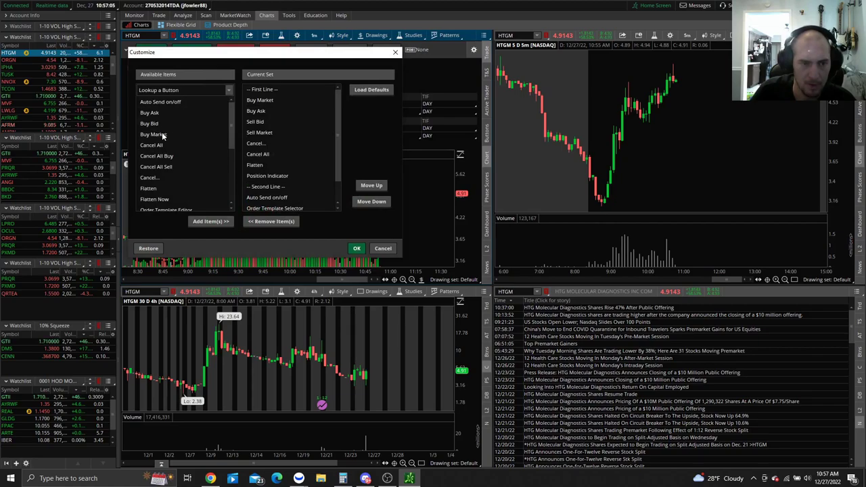
left_click(395, 52)
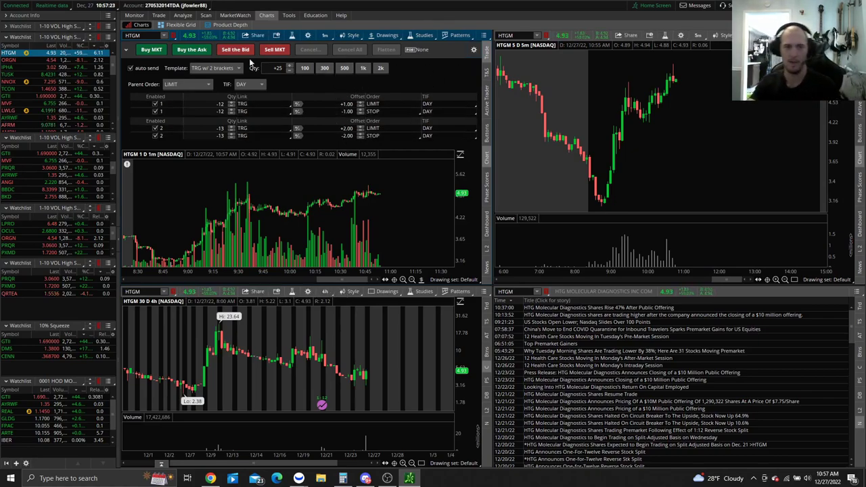
left_click(127, 52)
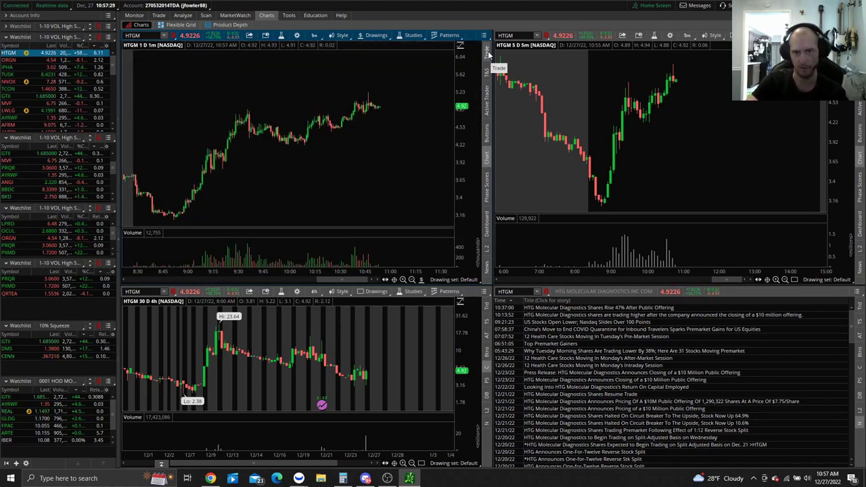
left_click(487, 56)
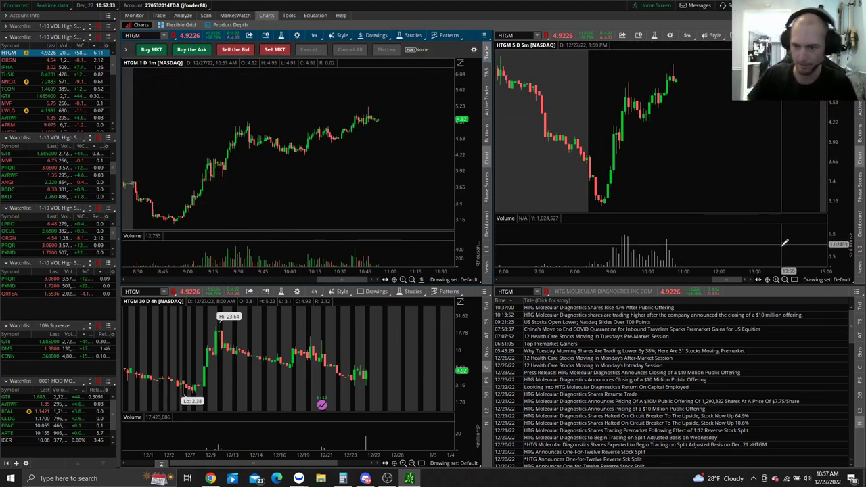
Step: Show Time & Sales, news and Level II together in the second pane of the bottom row and adjust the section heights
left_click(861, 427)
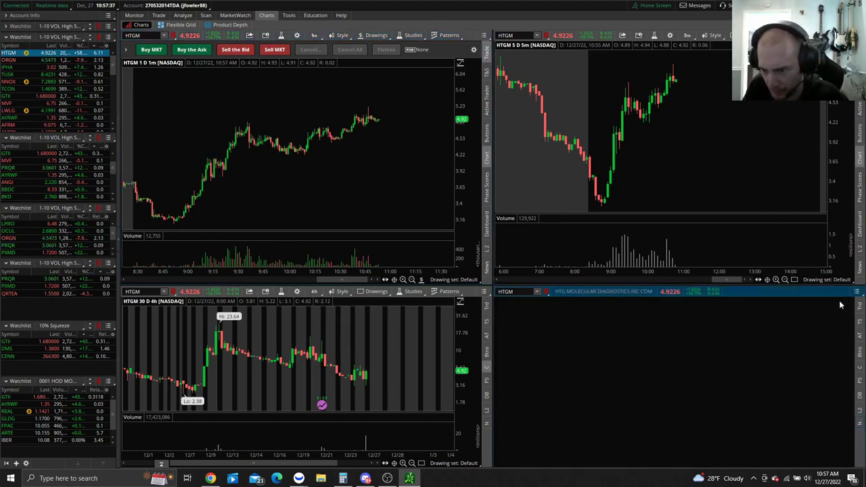
left_click(860, 326)
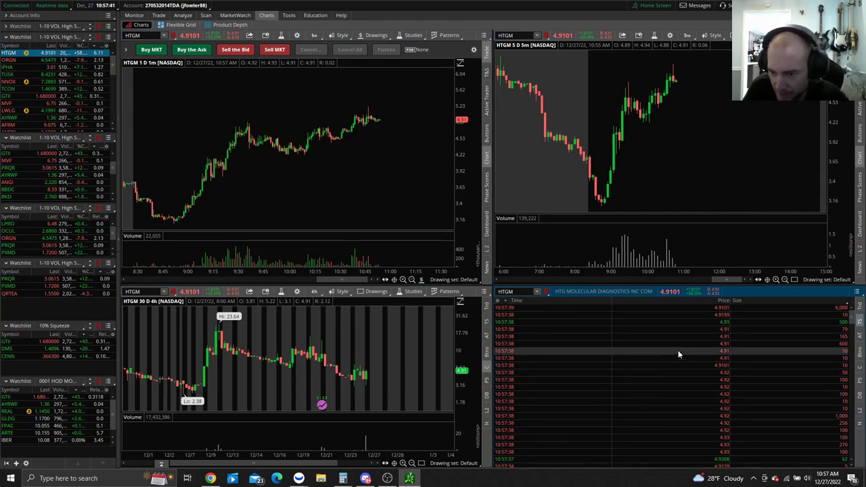
left_click(860, 427)
left_click(860, 410)
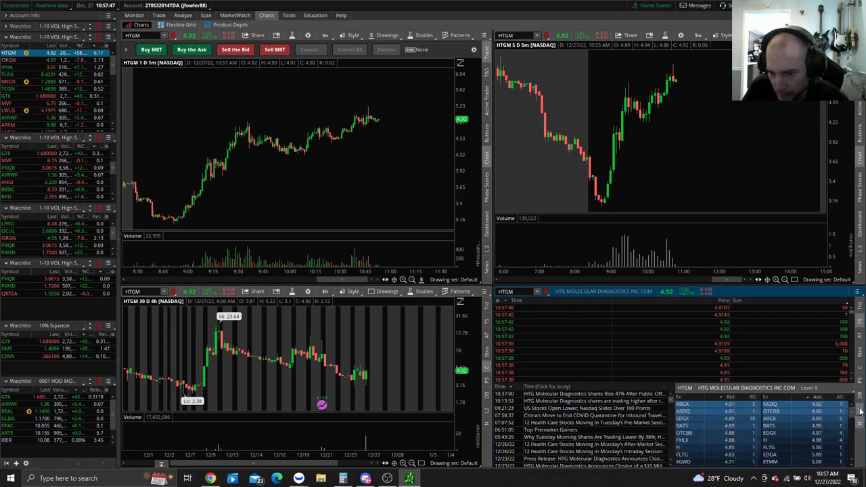
left_click_drag(685, 381, 685, 377)
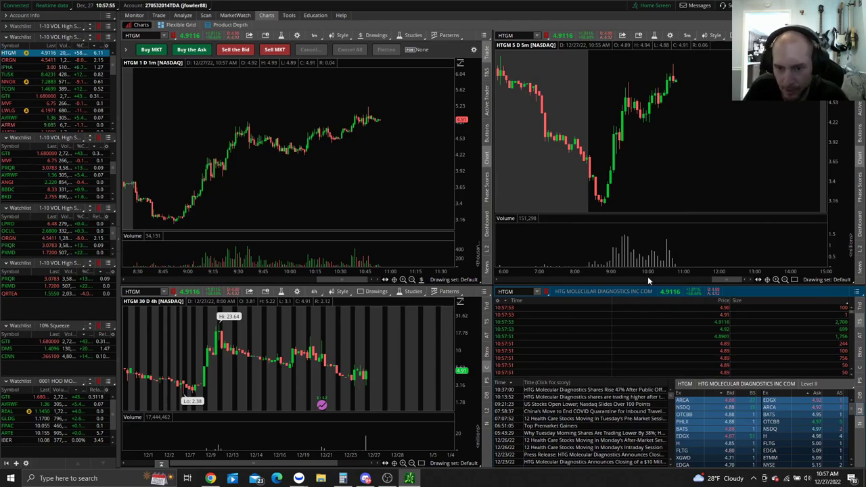
left_click_drag(653, 283, 652, 280)
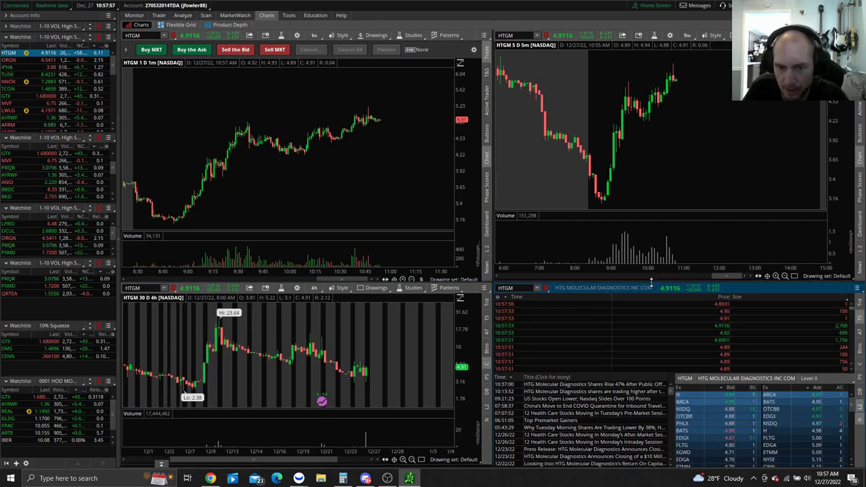
Step: Find the DualVolBars study for the 1 D : 1m chart and open its script for editing
scroll(392, 314, "up", 3)
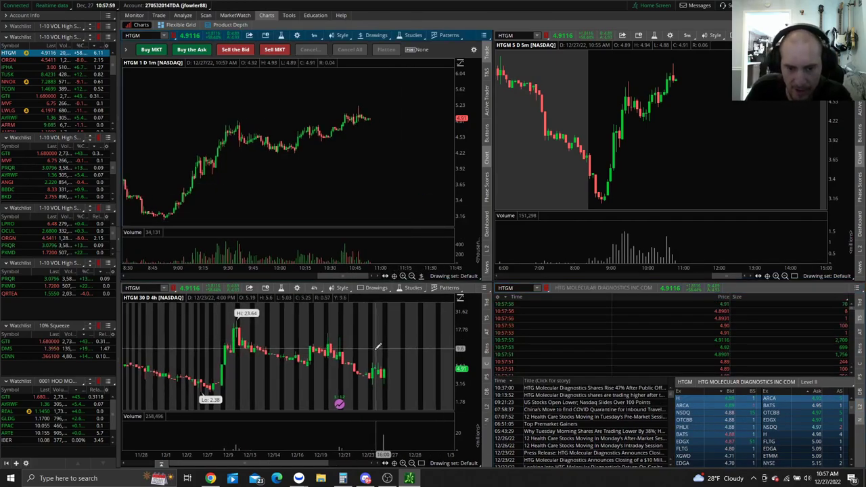
scroll(433, 161, "up", 1)
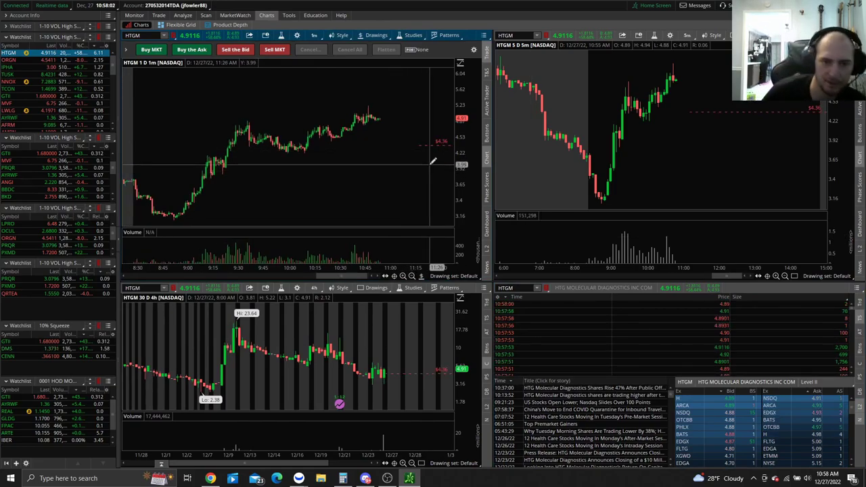
left_click(398, 36)
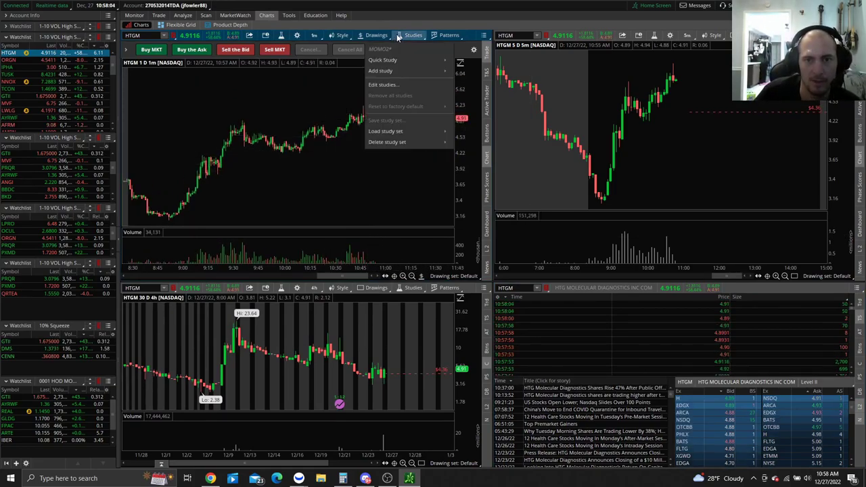
left_click(382, 86)
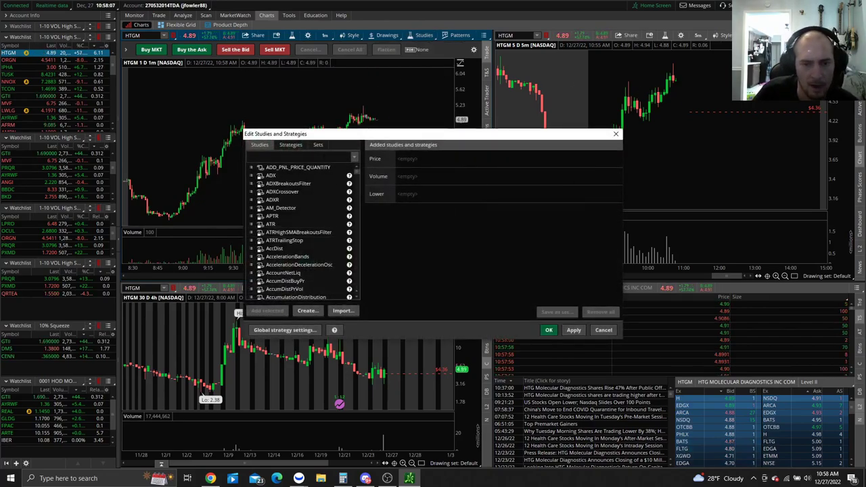
type("dual")
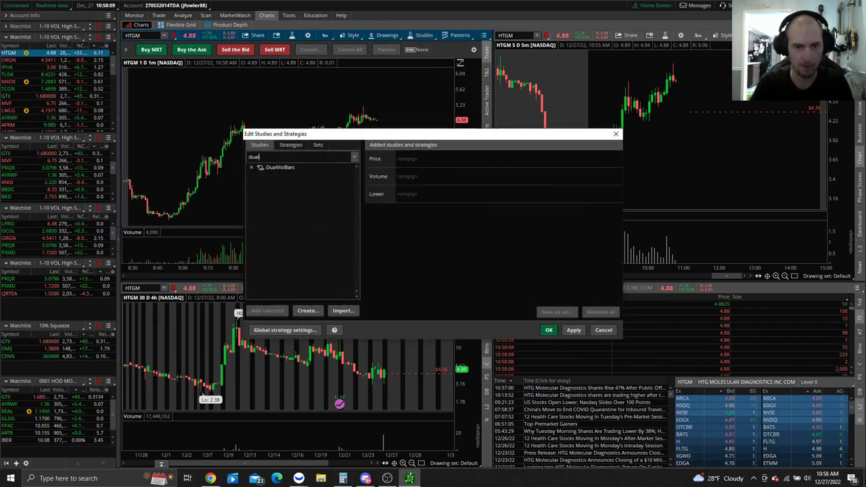
left_click(295, 166)
right_click(294, 167)
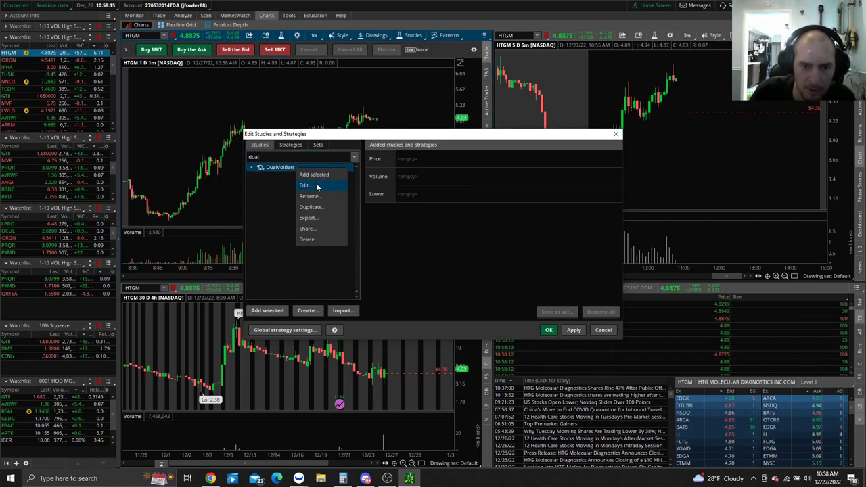
left_click(306, 186)
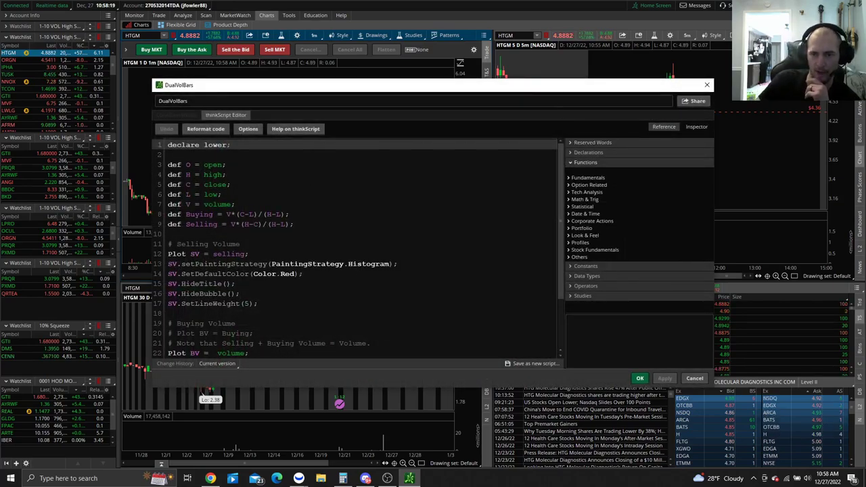
Step: Enlarge the script editor to examine the full DualVolBars code, close it without changes and add DualVolBars as a lower study
left_click_drag(566, 91, 680, 71)
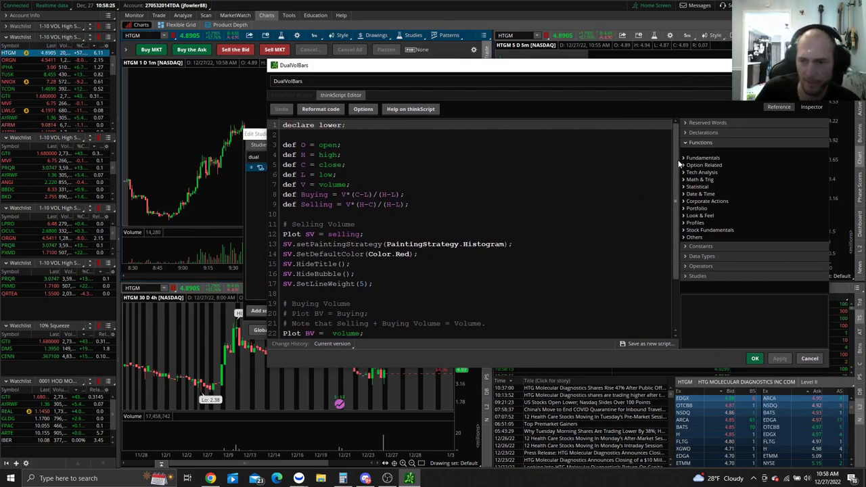
left_click_drag(674, 159, 673, 213)
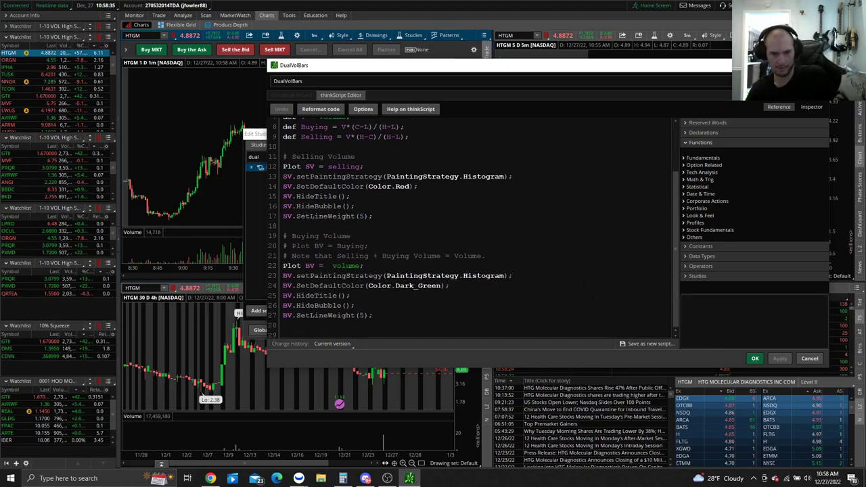
key("ctrl+Home")
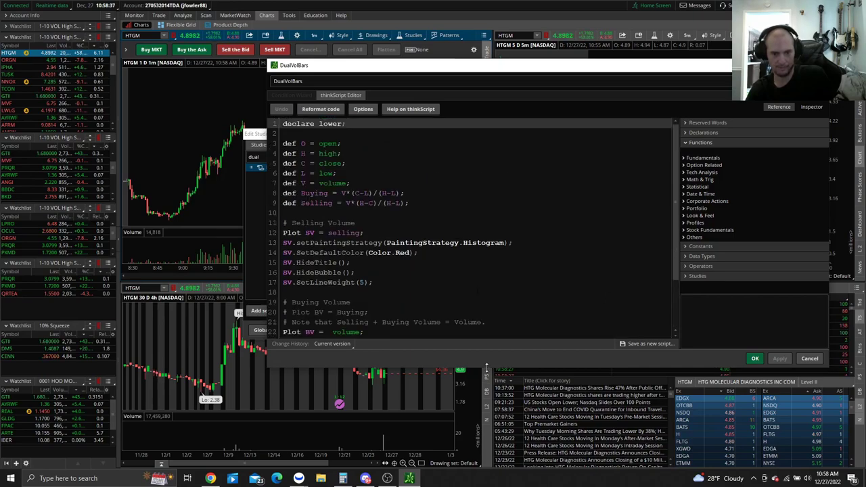
left_click_drag(485, 368, 486, 448)
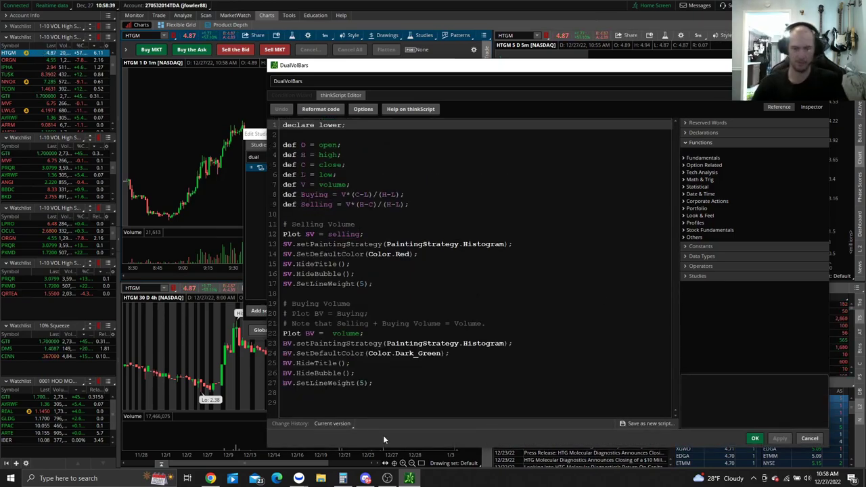
left_click_drag(396, 449, 396, 442)
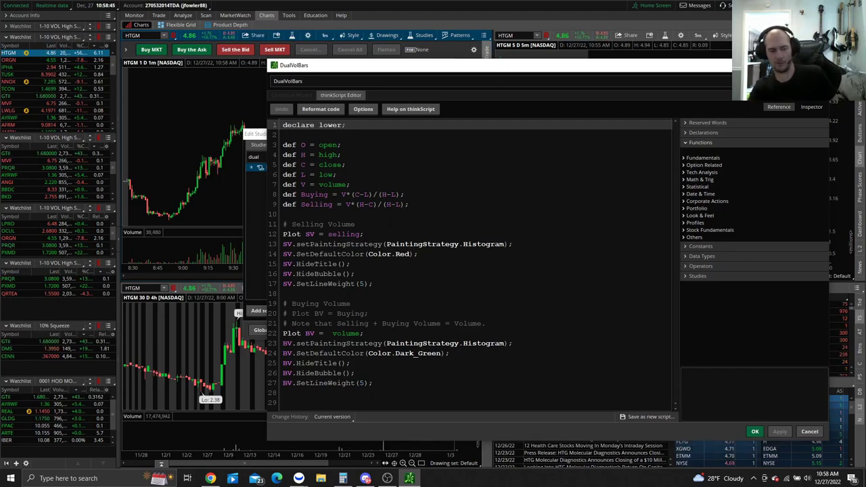
left_click(303, 155)
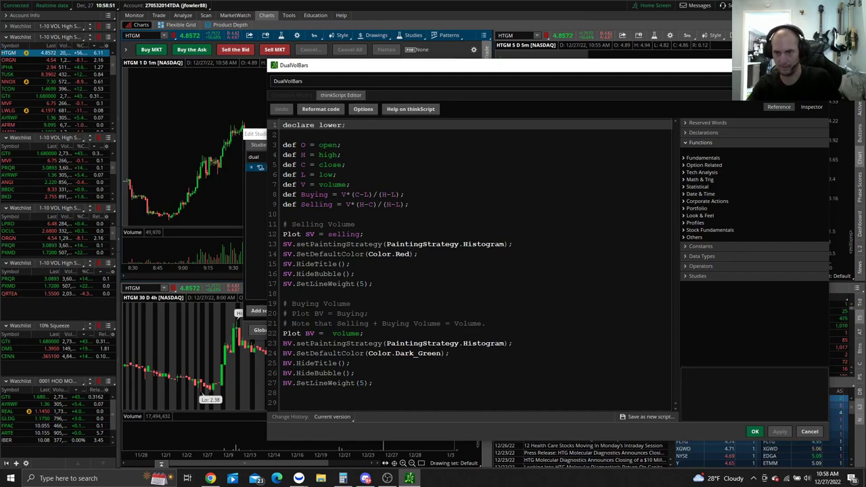
left_click(812, 433)
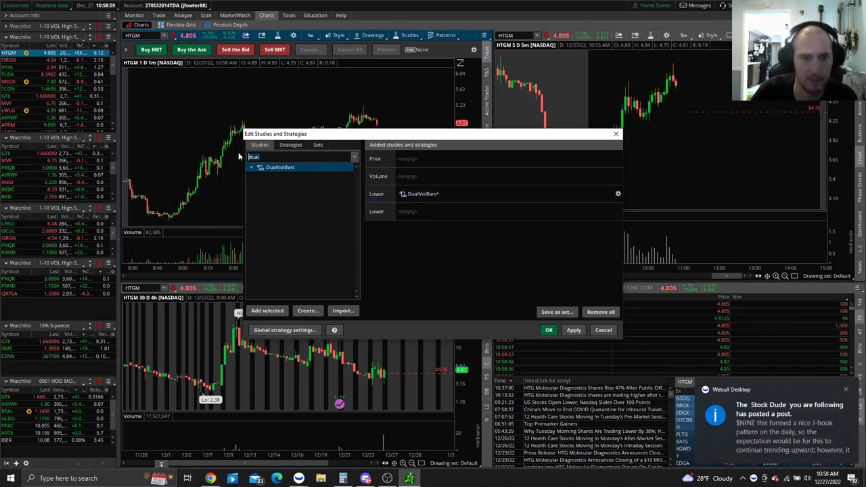
Step: Add the VWAP study to the price section and hide its UpperBand and LowerBand plots
key("BackSpace")
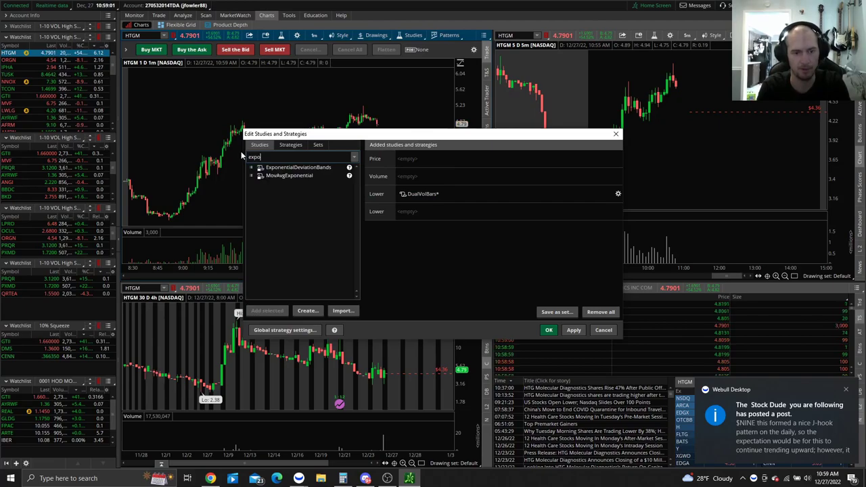
type("vwap")
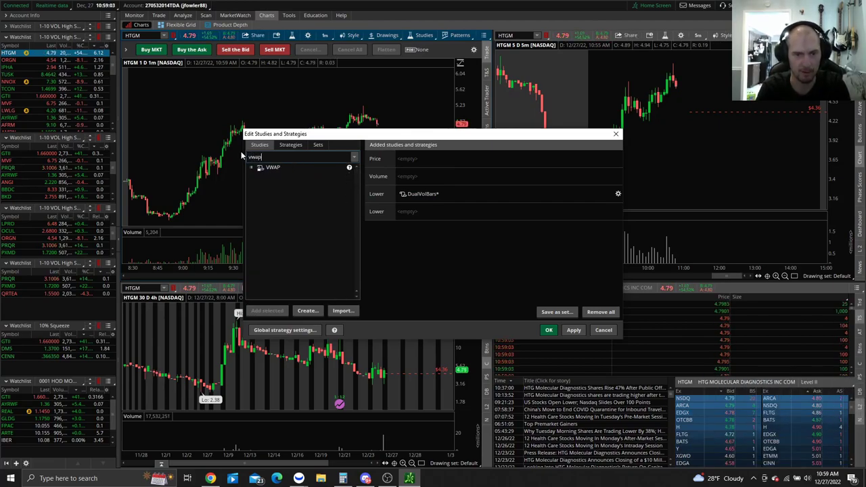
double_click(281, 169)
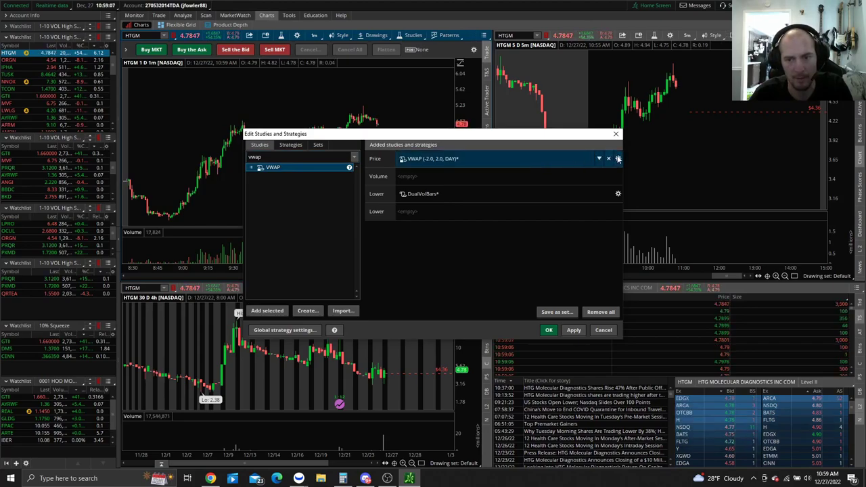
left_click(618, 158)
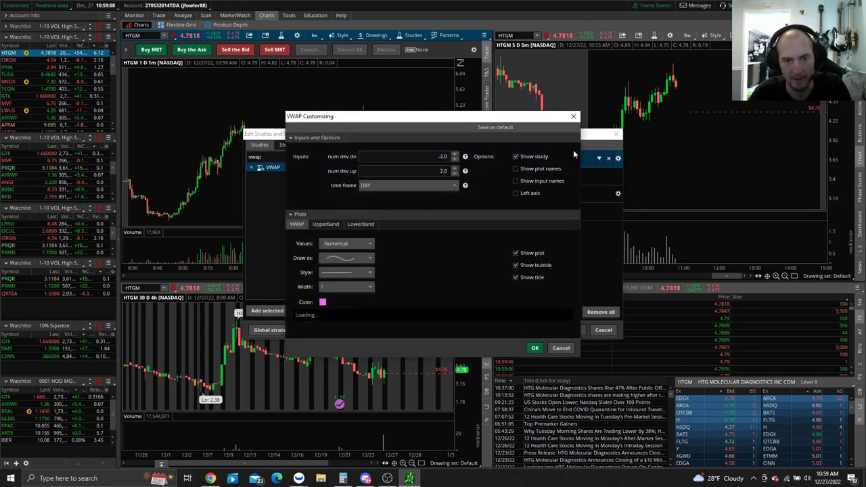
left_click(331, 223)
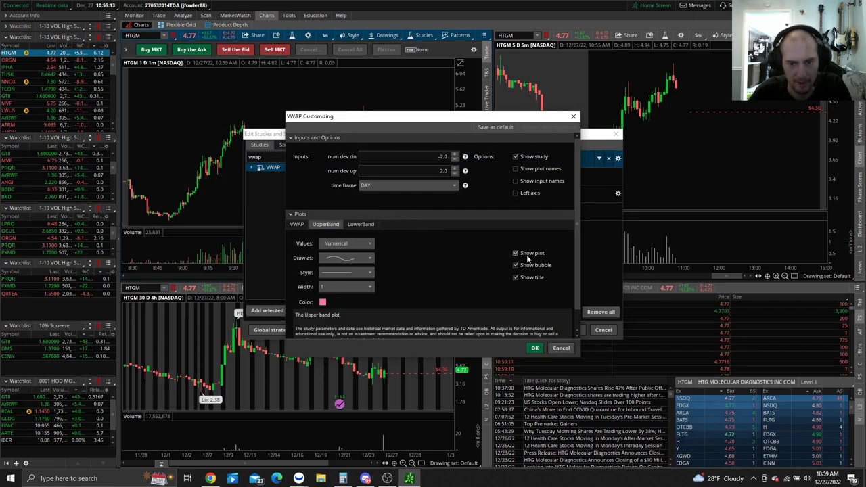
left_click(360, 224)
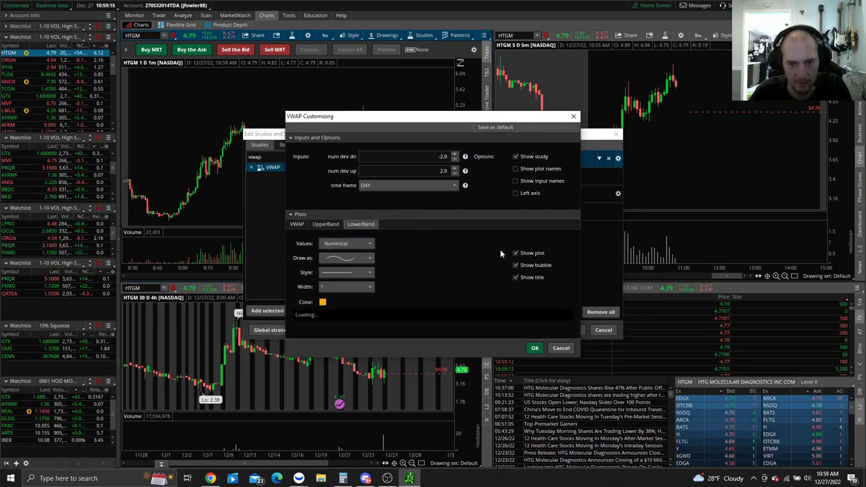
left_click(510, 254)
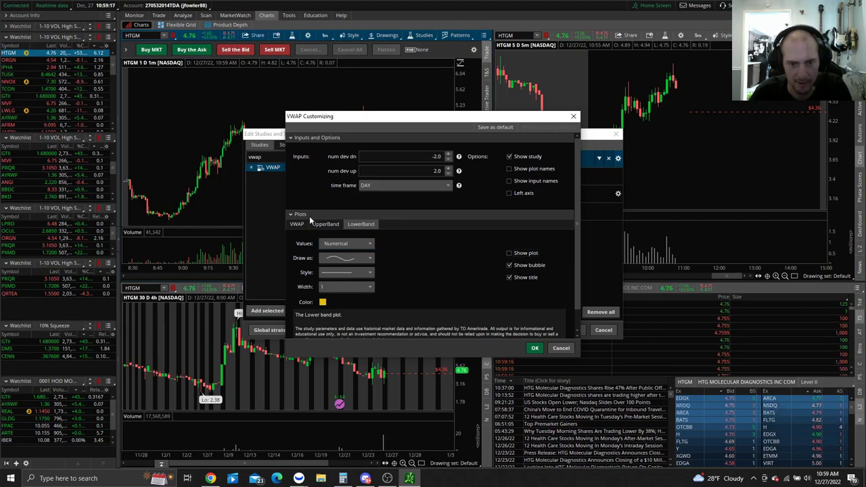
Step: Set the VWAP plot color to white and accept the VWAP customization
left_click(297, 224)
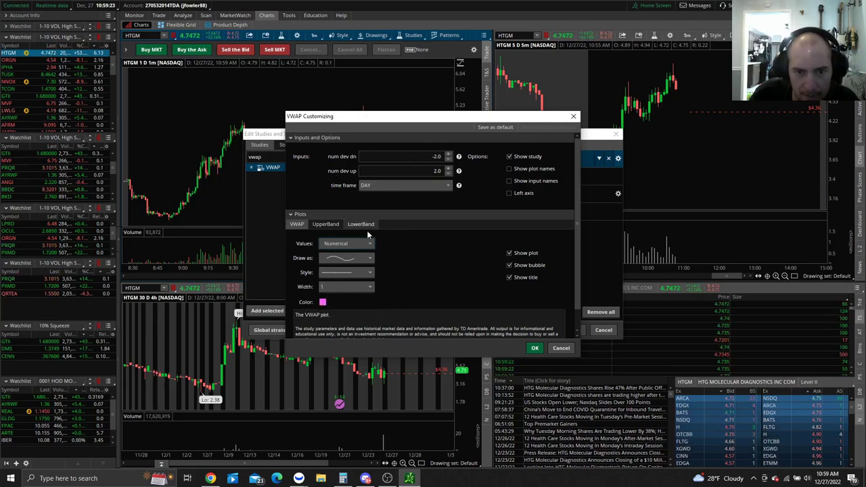
left_click(322, 302)
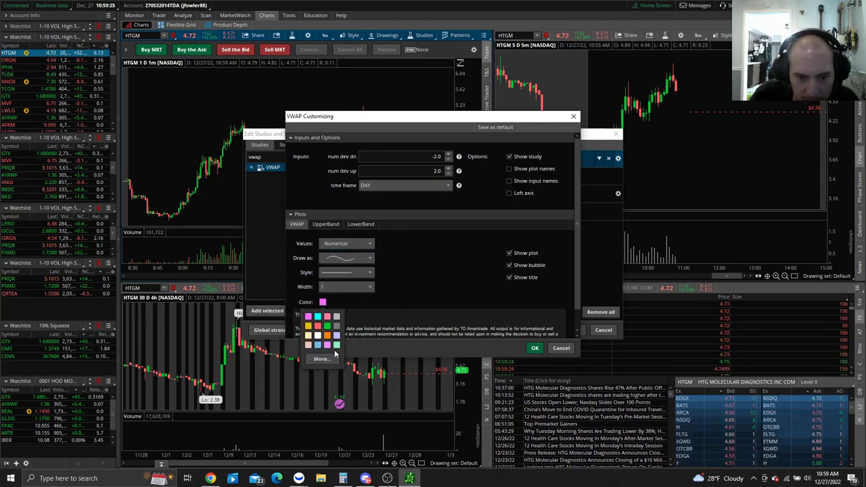
left_click(317, 336)
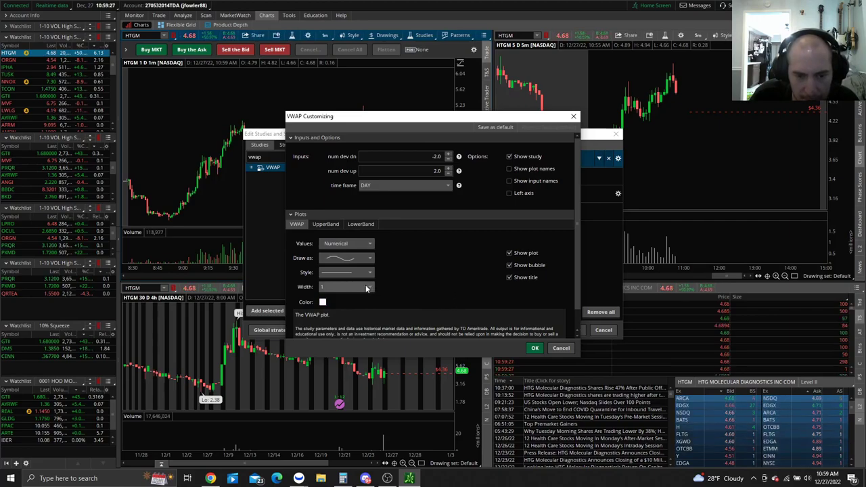
scroll(404, 279, "down", 1)
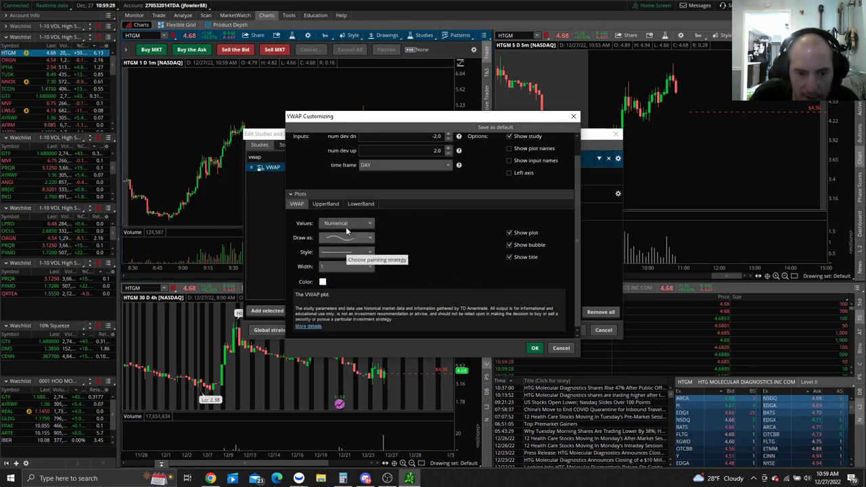
left_click(535, 348)
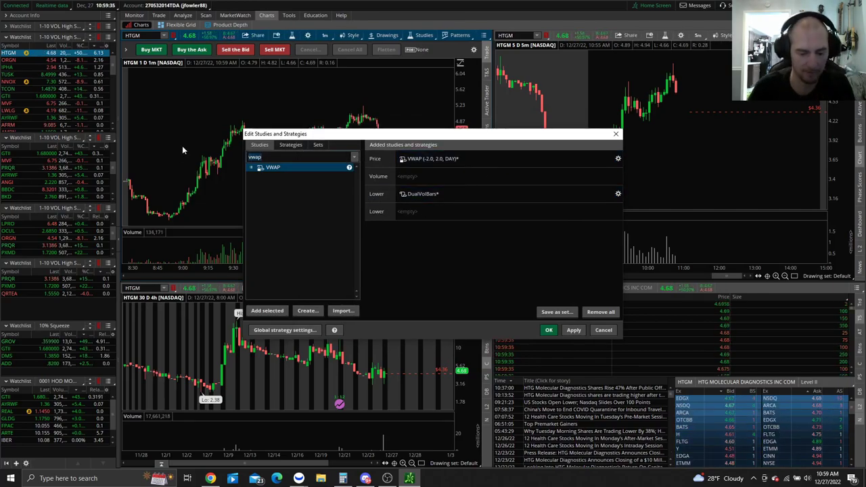
type("moving")
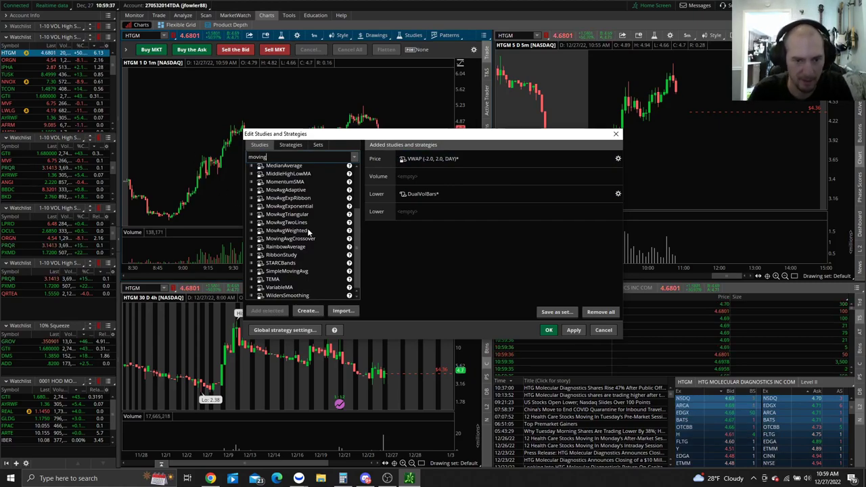
key("BackSpace")
key("BackSpace")
key("BackSpace")
key("BackSpace")
key("BackSpace")
key("BackSpace")
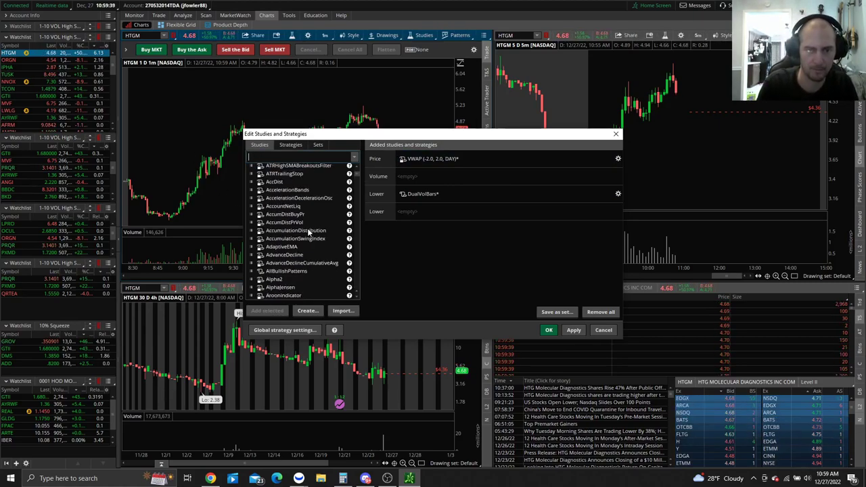
Step: Search the studies for "expo" and add four MovAvgExponential studies to the price section
type("expo")
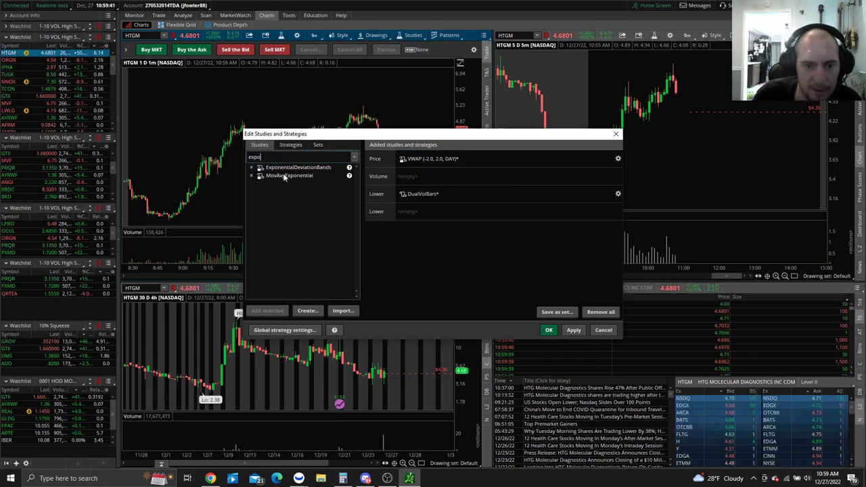
left_click(285, 176)
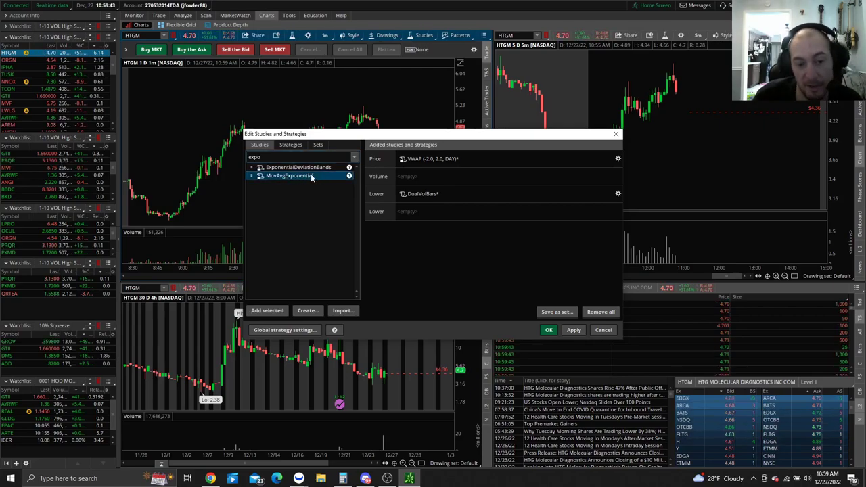
double_click(312, 177)
double_click(312, 178)
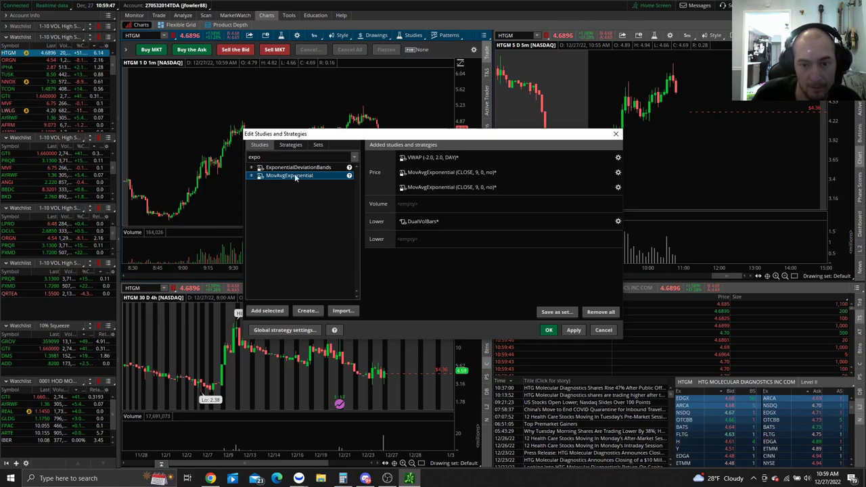
double_click(292, 176)
double_click(292, 177)
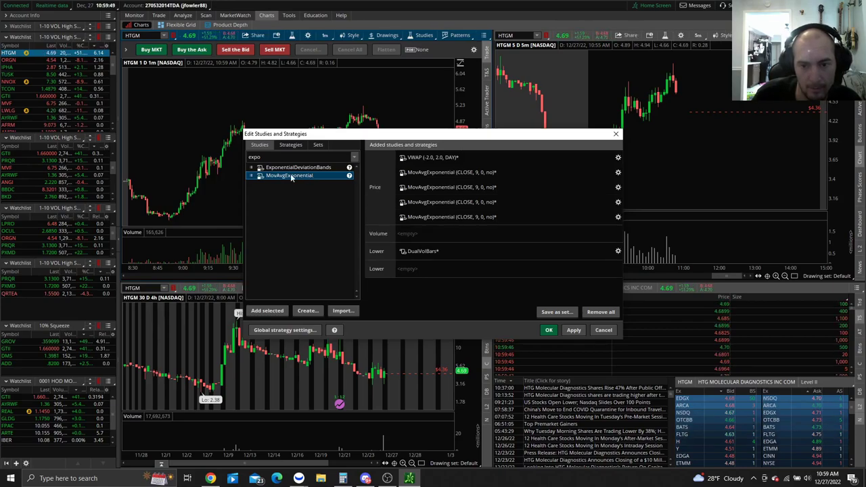
Step: Set the AvgExp plot color of the first MovAvgExponential study to blue
left_click(618, 172)
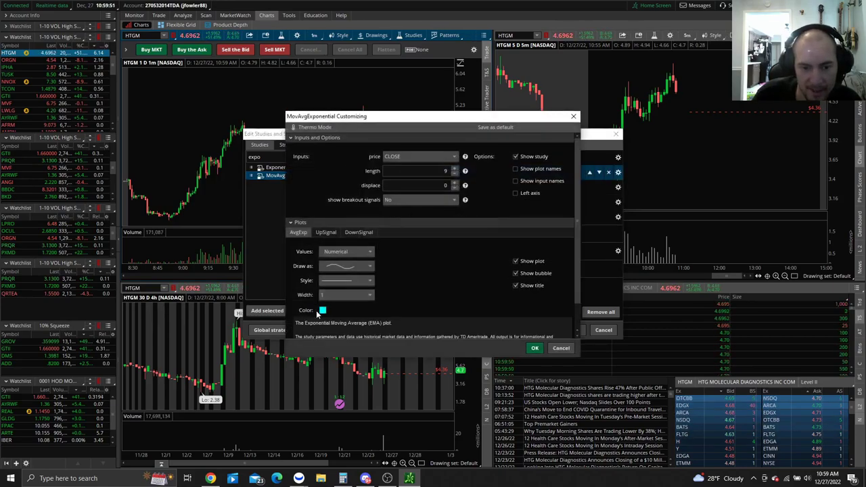
left_click(322, 311)
left_click(322, 367)
left_click(373, 210)
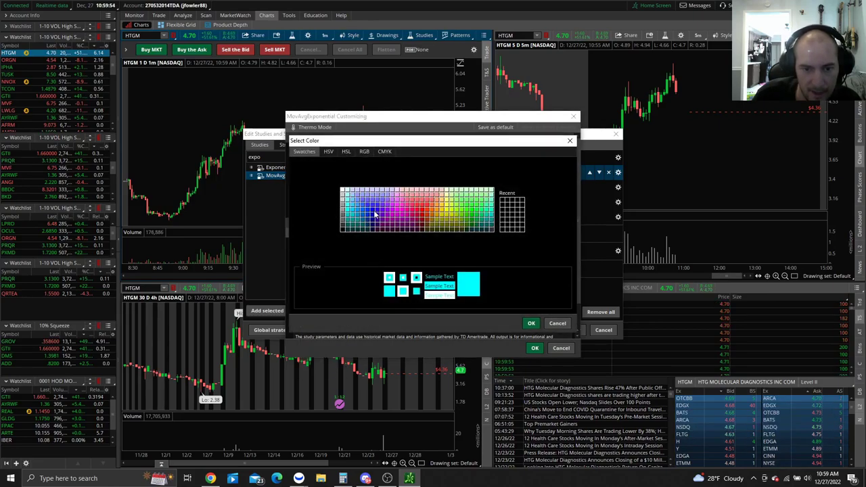
left_click(531, 322)
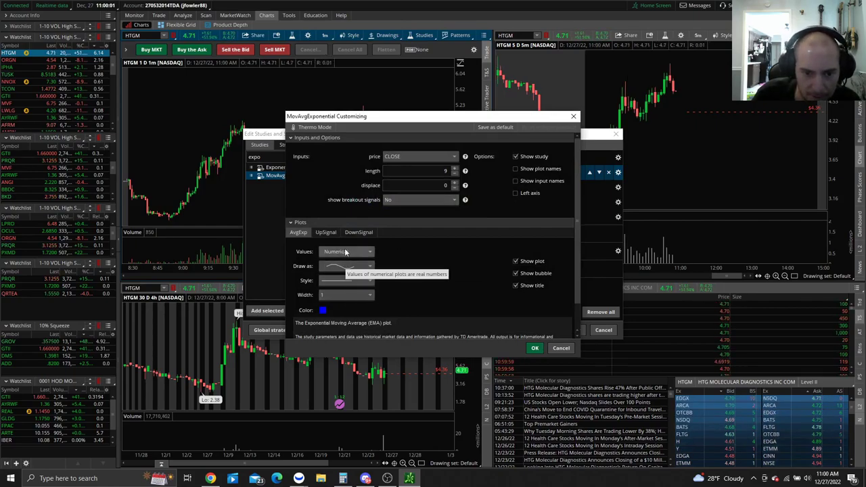
Step: Accept the customization of the first MovAvgExponential study
left_click(534, 349)
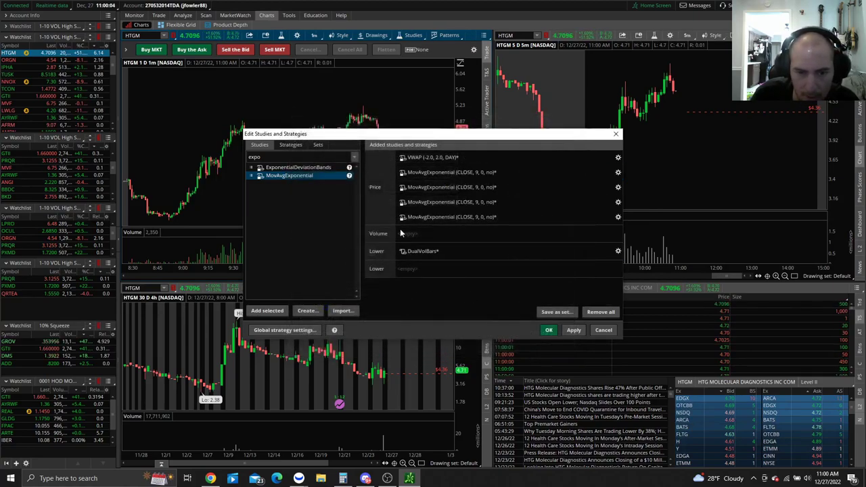
Step: Try to set the second MovAvgExponential study to length 21 with a red AvgExp plot
left_click(617, 188)
double_click(440, 170)
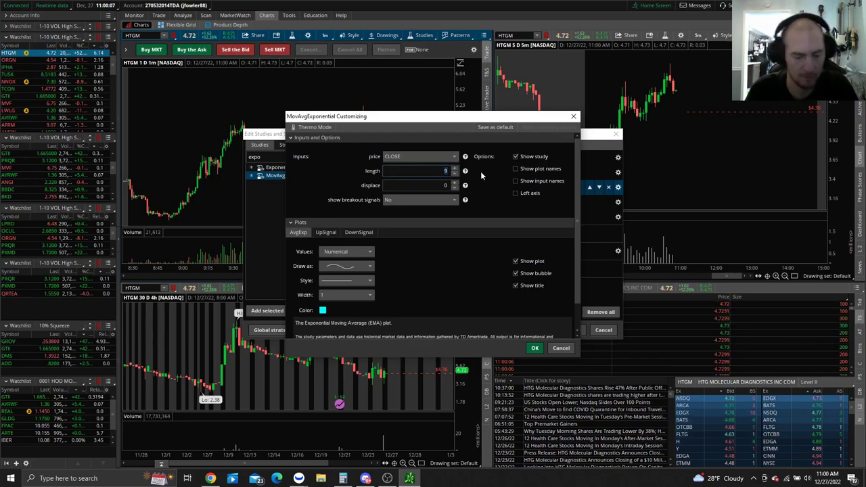
type("21")
left_click(323, 310)
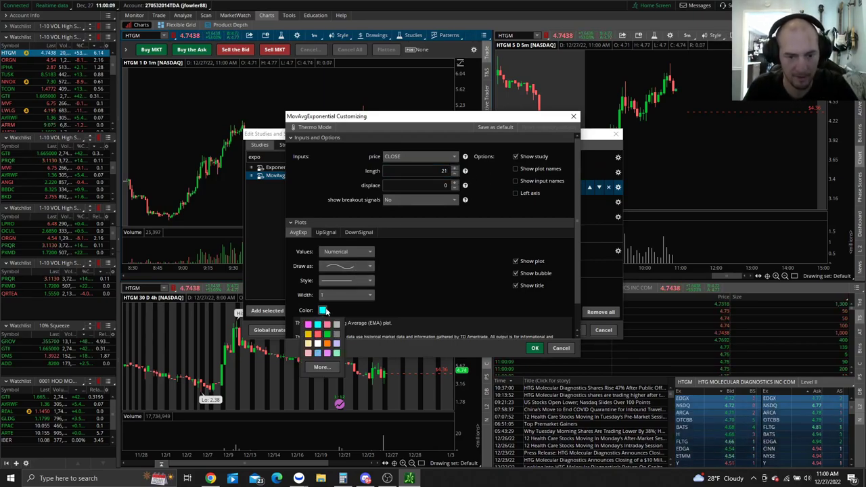
left_click(321, 367)
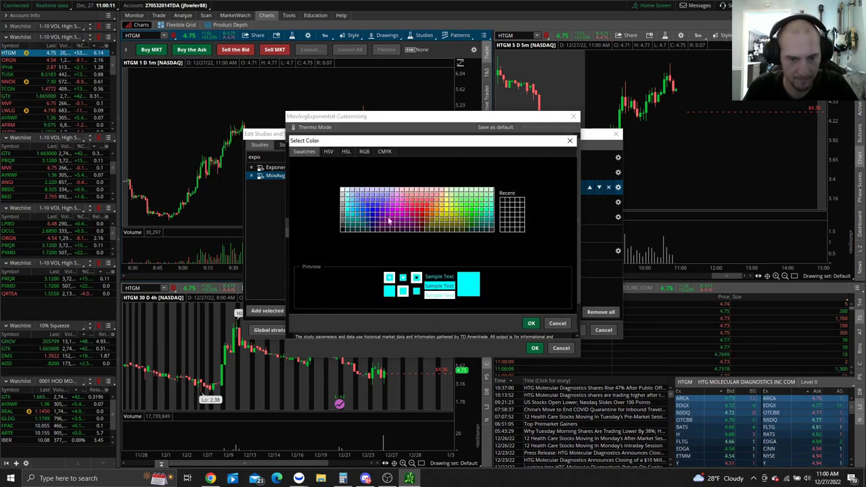
left_click(421, 218)
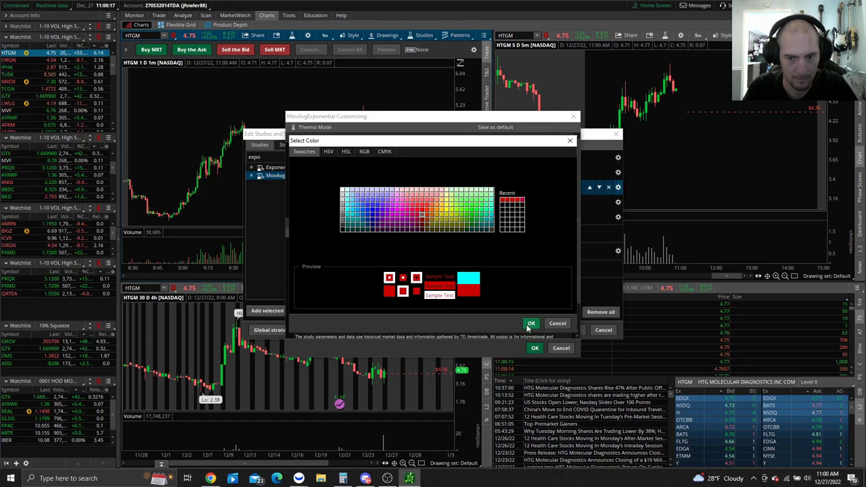
left_click(531, 323)
left_click(535, 348)
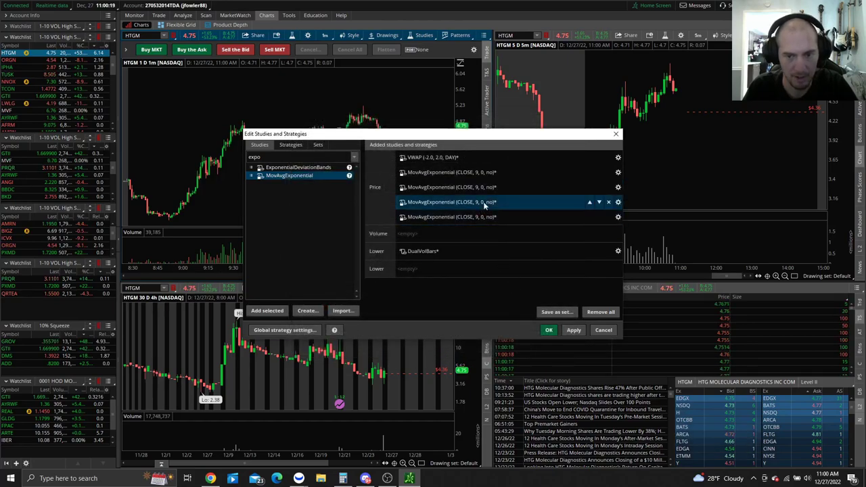
Step: Set the second MovAvgExponential study's length to 21 and its AvgExp plot color to red
left_click(618, 188)
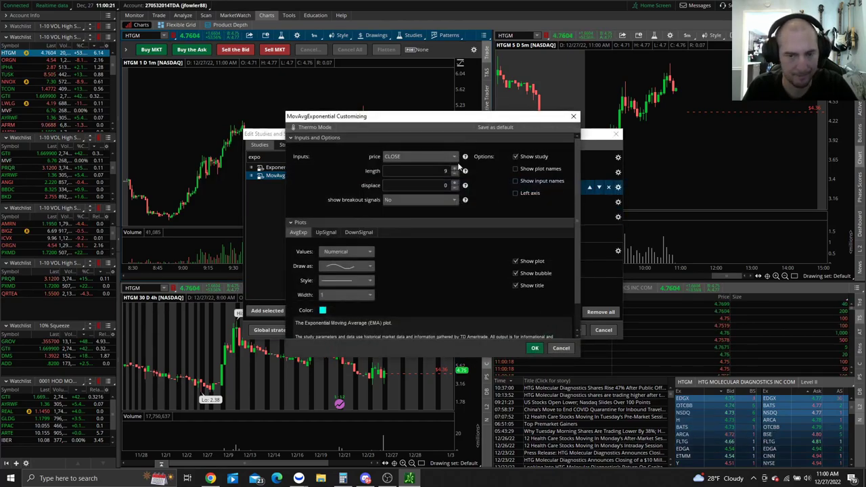
left_click(323, 310)
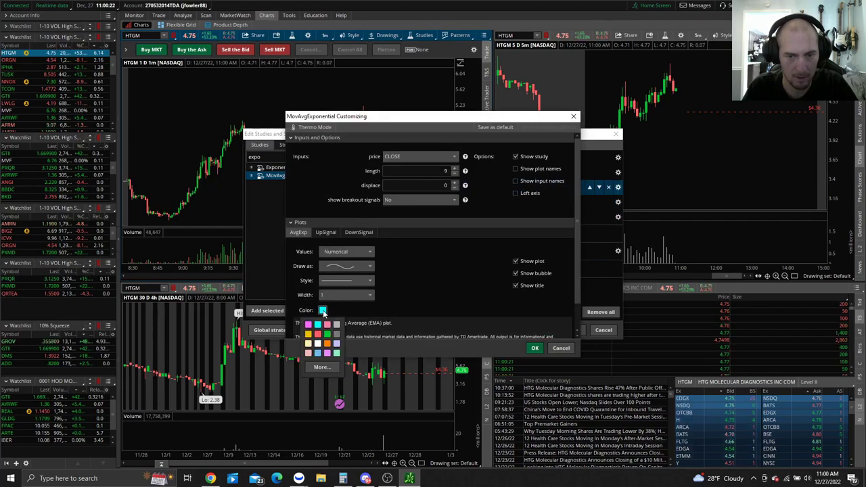
left_click(321, 367)
left_click(429, 213)
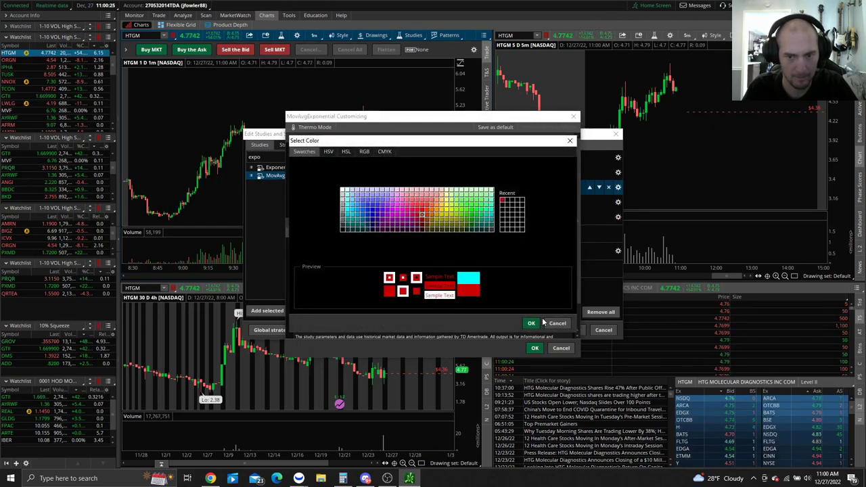
left_click(531, 323)
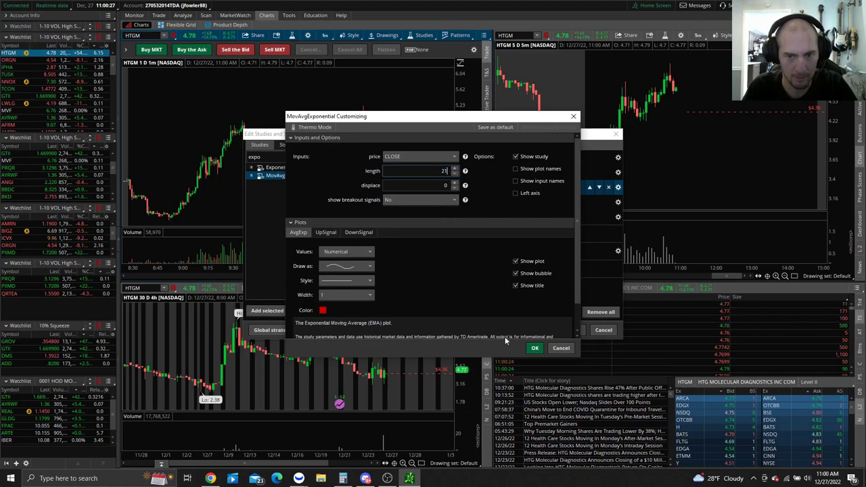
left_click(535, 348)
Step: Set the third MovAvgExponential study's length to 50 and its AvgExp plot color to dark green
left_click(534, 187)
double_click(531, 201)
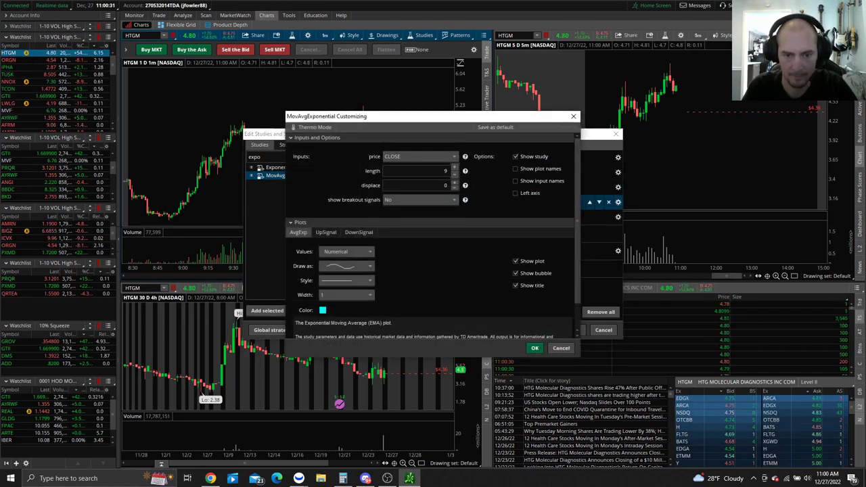
double_click(445, 171)
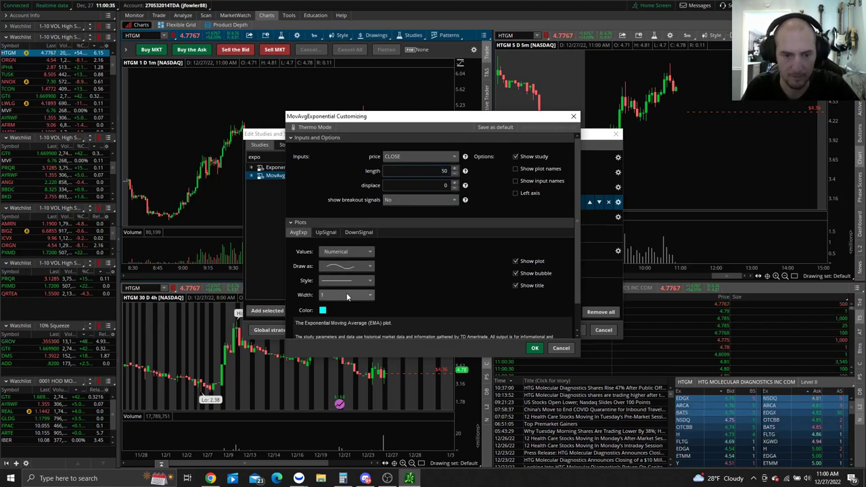
left_click(322, 310)
left_click(322, 367)
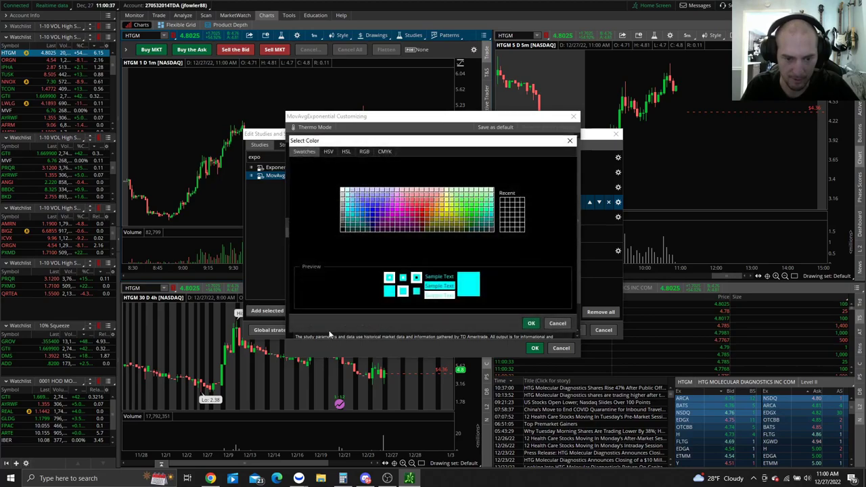
left_click(476, 220)
left_click(532, 323)
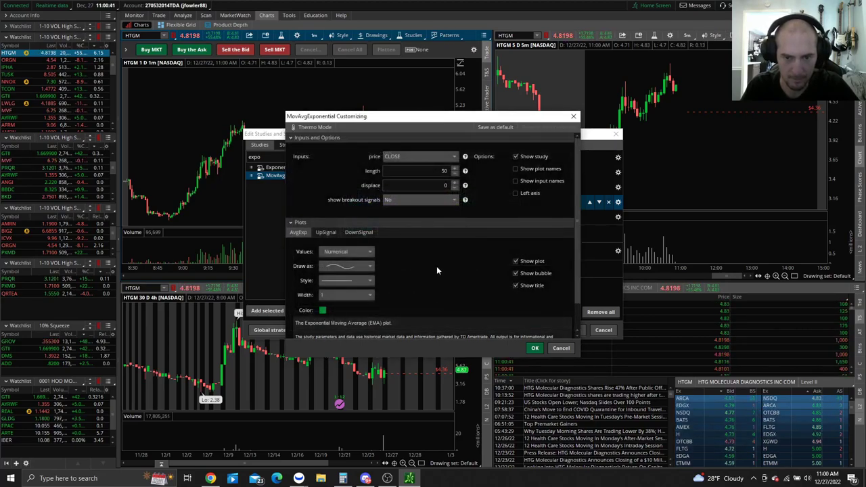
left_click(535, 348)
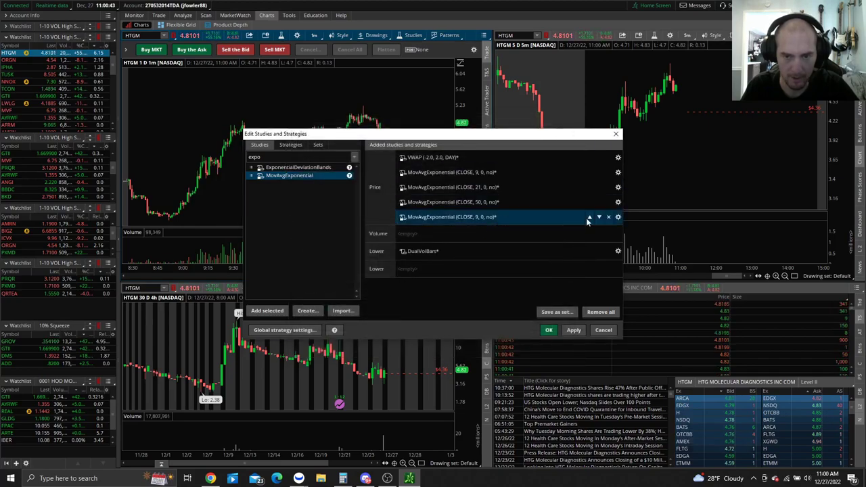
Step: Set the fourth MovAvgExponential study's length to 200 with a dark yellow AvgExp plot, and apply the studies to the chart
left_click(618, 216)
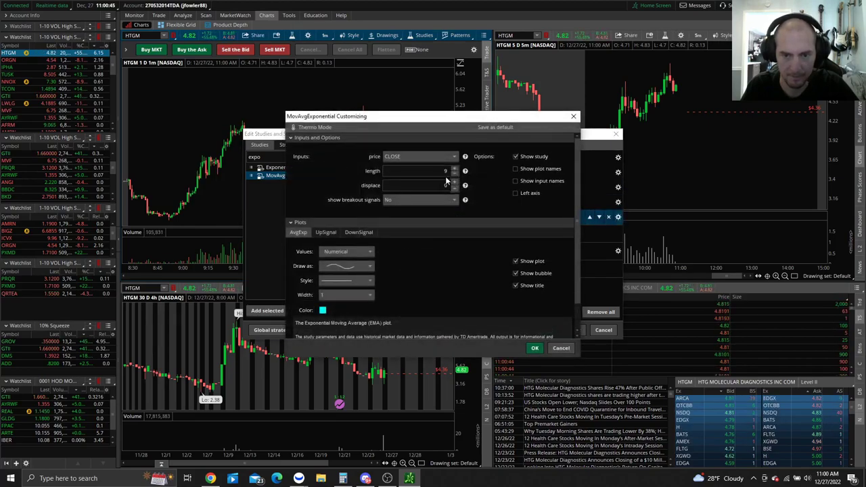
double_click(420, 171)
type("2")
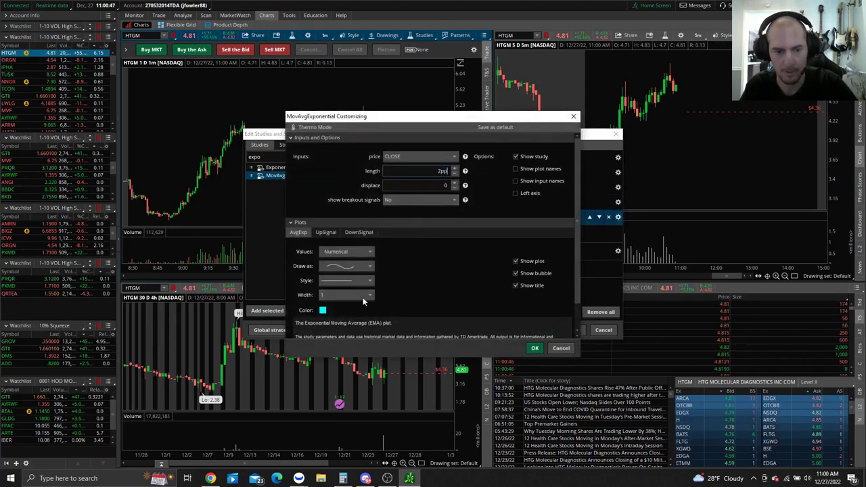
type("00")
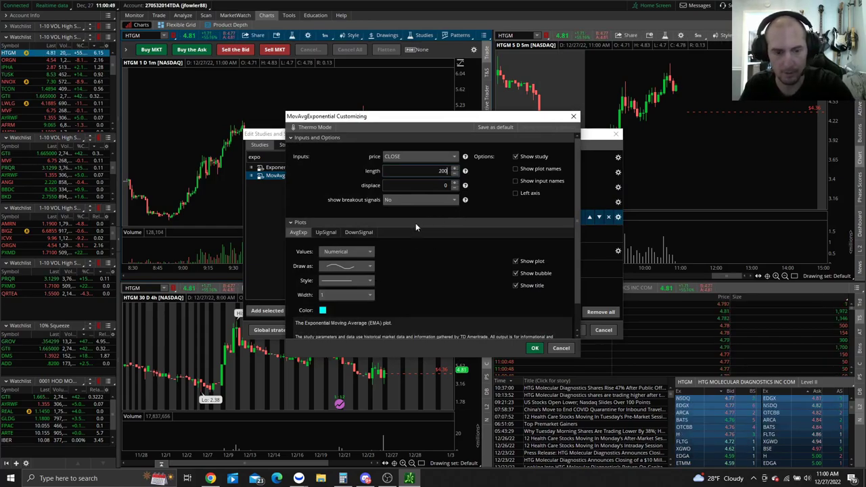
left_click(322, 310)
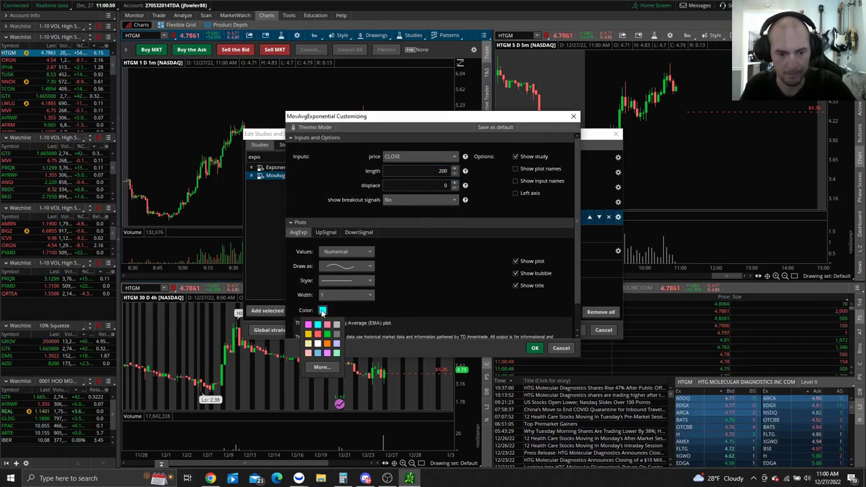
left_click(322, 367)
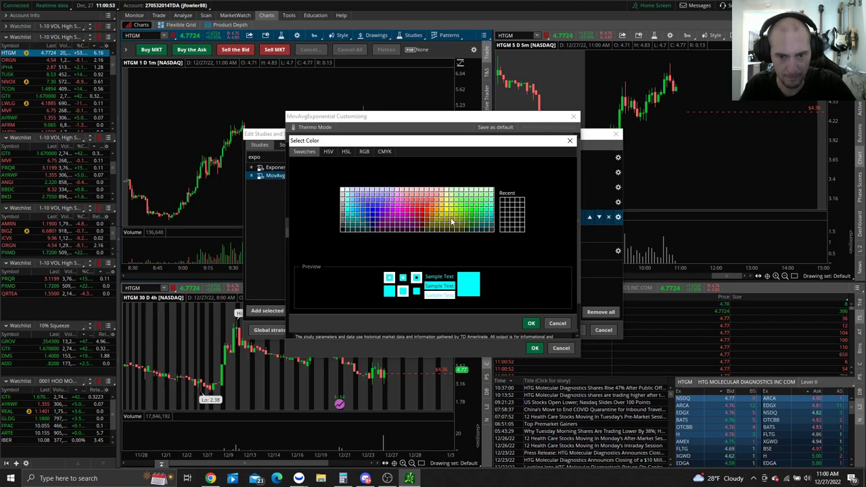
left_click(532, 323)
left_click(534, 348)
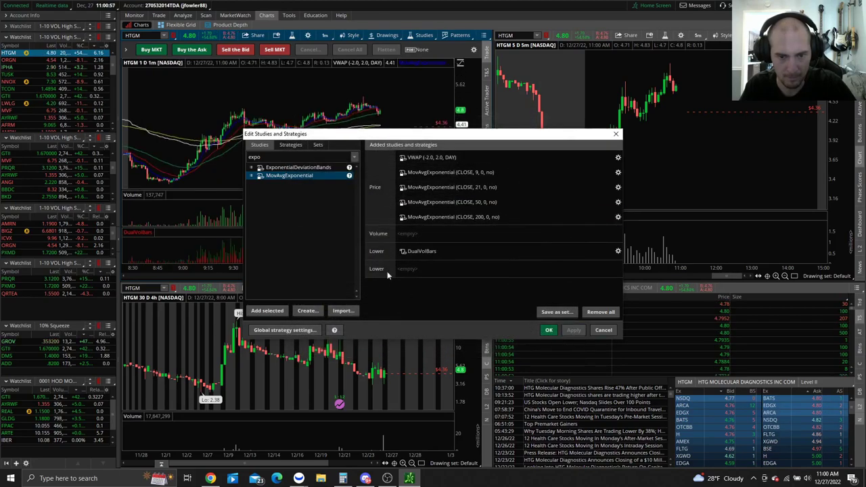
Step: Move the study editor off the 1-minute chart to view the plotted averages, and accept the studies
left_click_drag(425, 138, 609, 204)
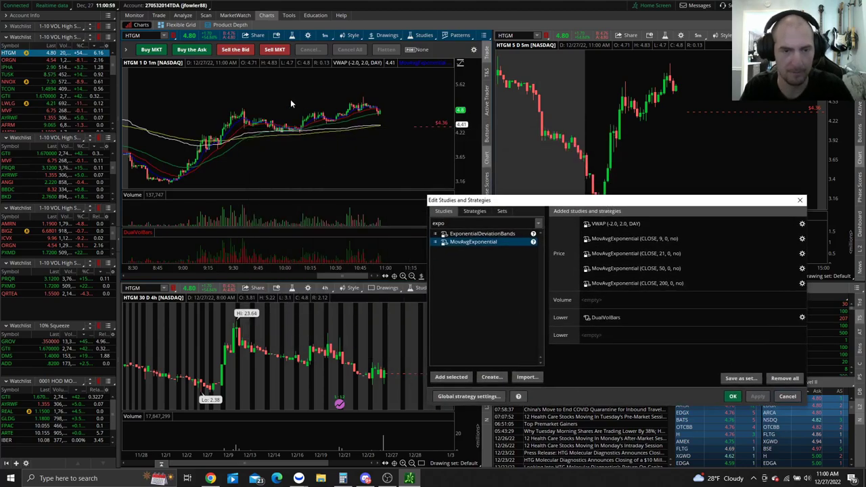
left_click(733, 397)
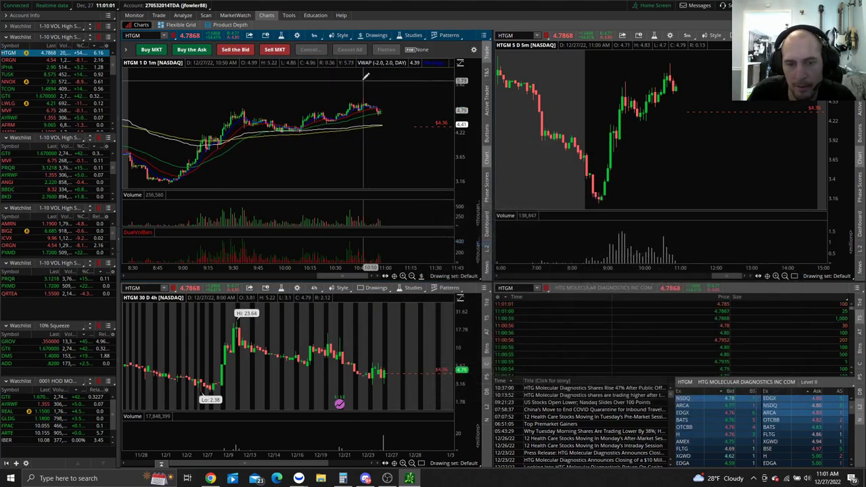
Step: Move the DualVolBars study from the lower section to the volume section of the 1-minute chart and apply it
left_click(413, 36)
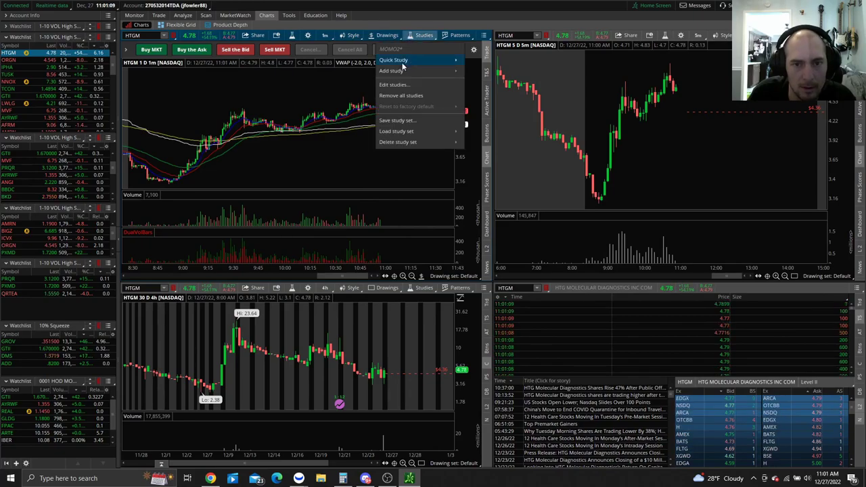
left_click(400, 84)
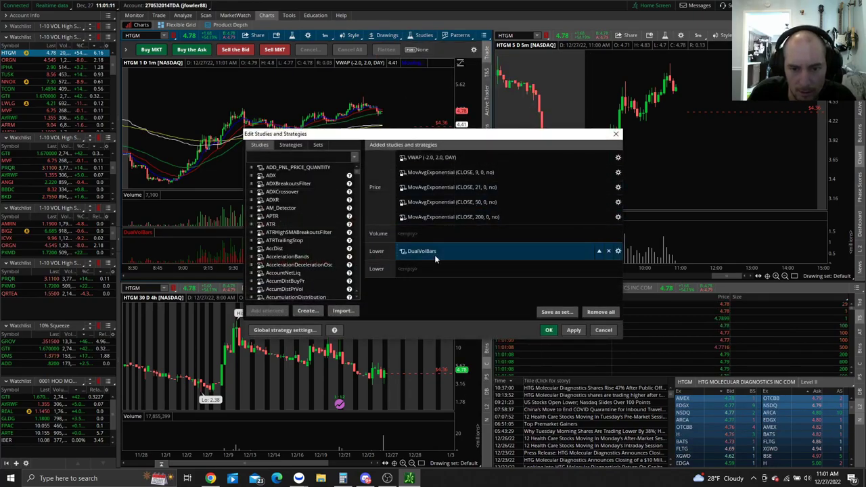
mouse_move(427, 249)
left_mouse_down()
mouse_move(418, 267)
mouse_move(430, 237)
mouse_move(425, 245)
left_mouse_up()
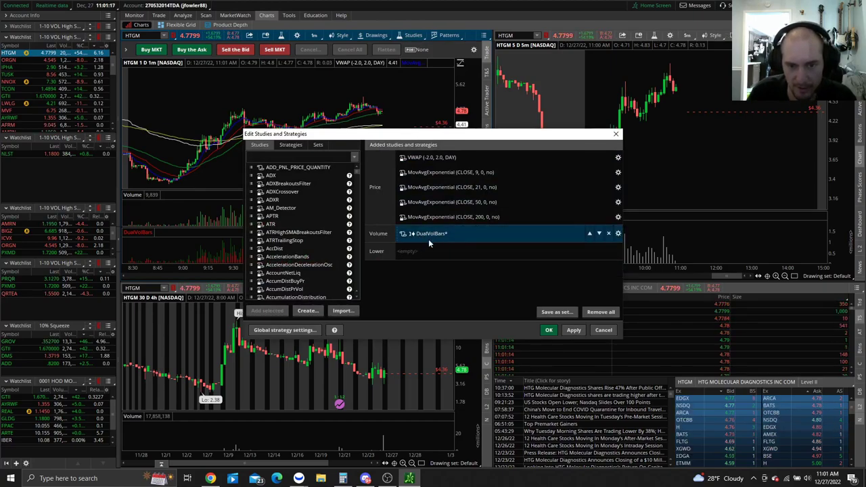
left_click(573, 330)
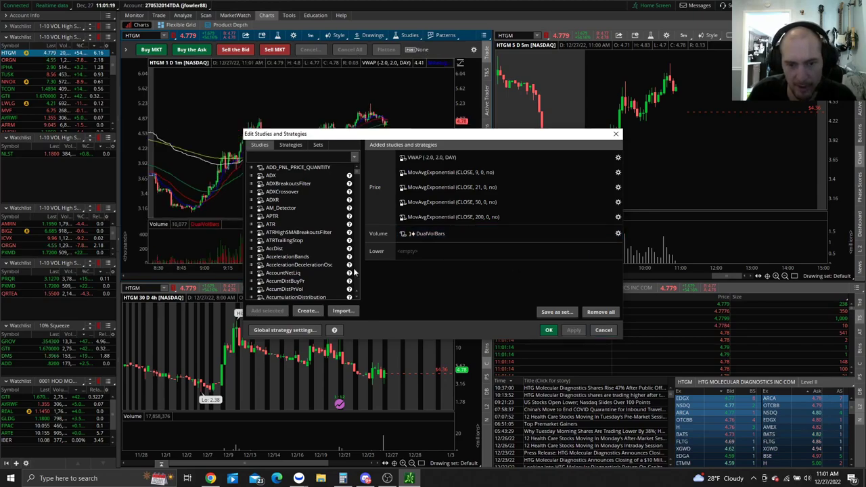
left_click(549, 330)
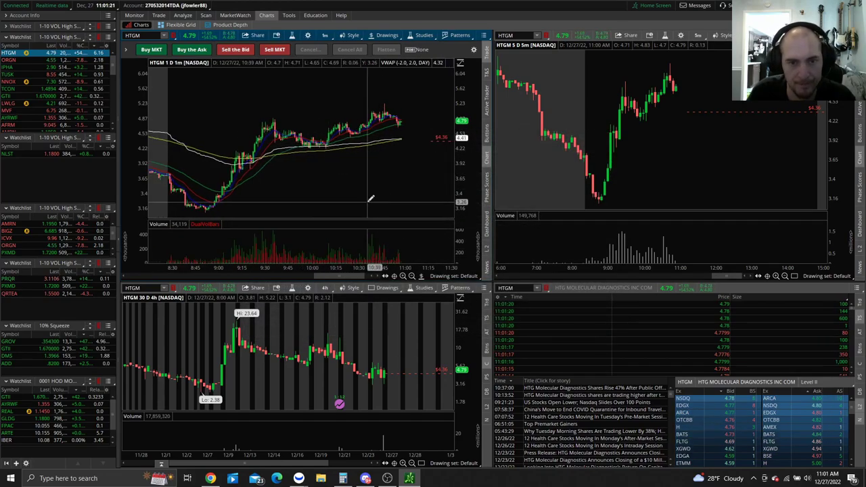
left_click_drag(251, 136, 293, 135)
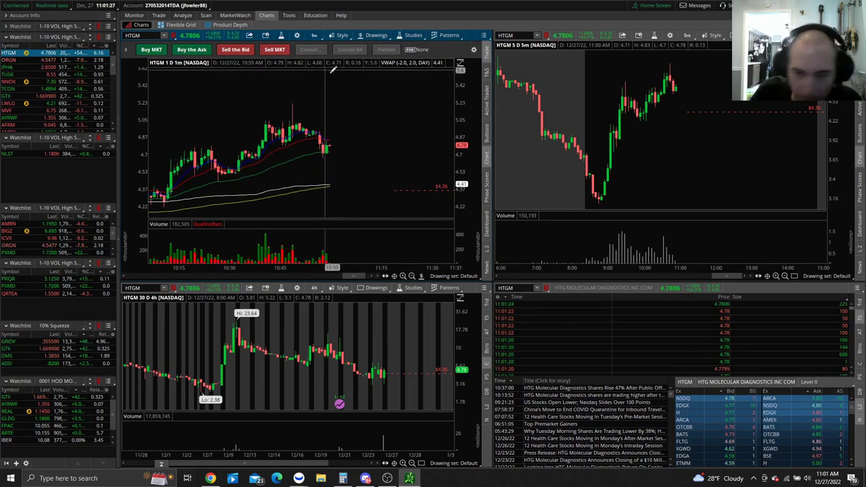
left_click(413, 37)
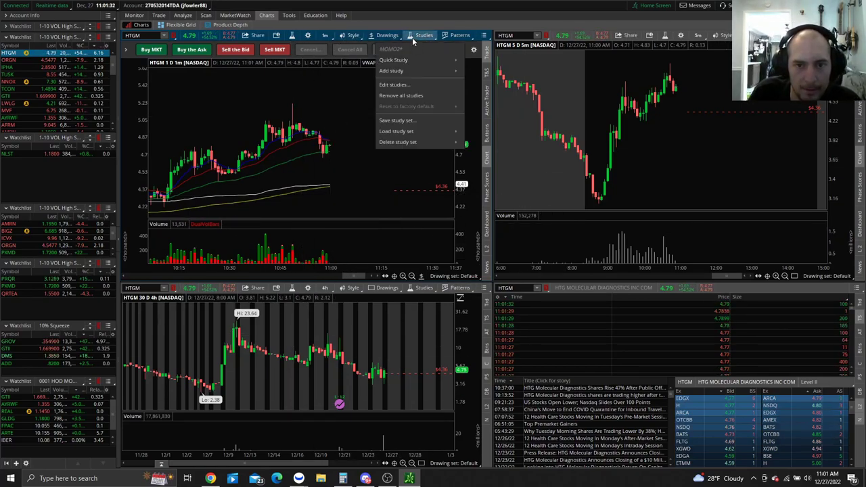
left_click(413, 85)
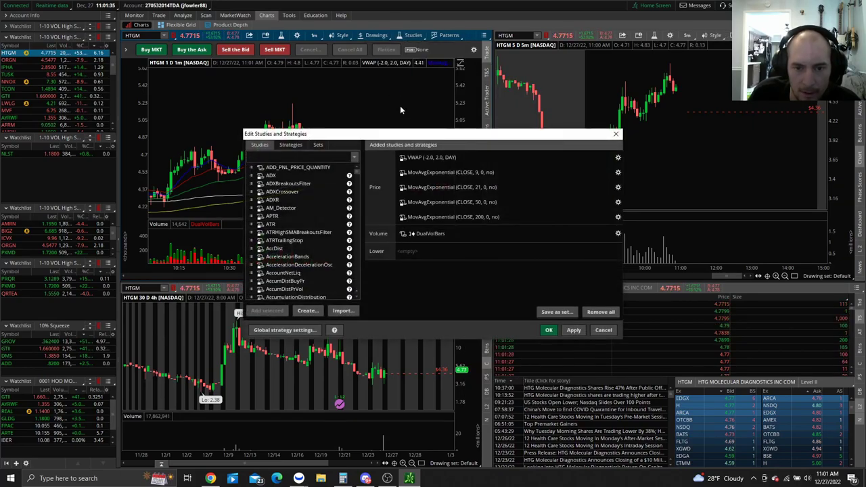
left_click(604, 331)
Step: Save the 1-minute chart's studies as a study set named "stema"
left_click(409, 35)
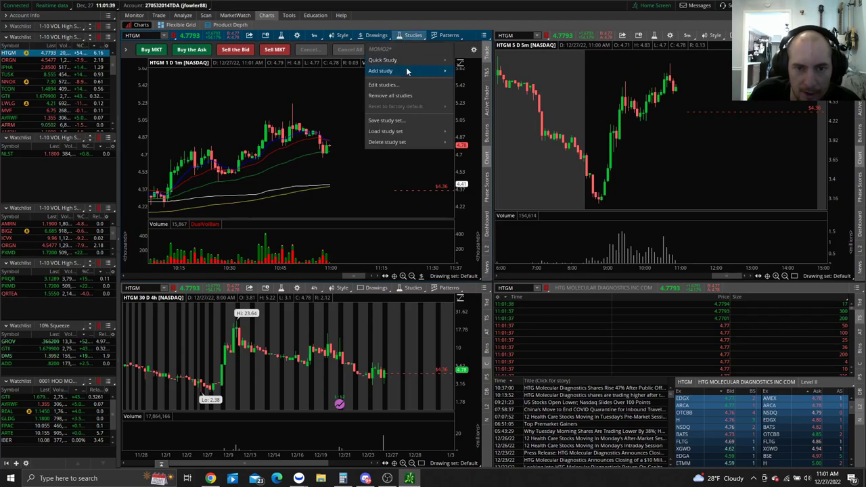
left_click(391, 121)
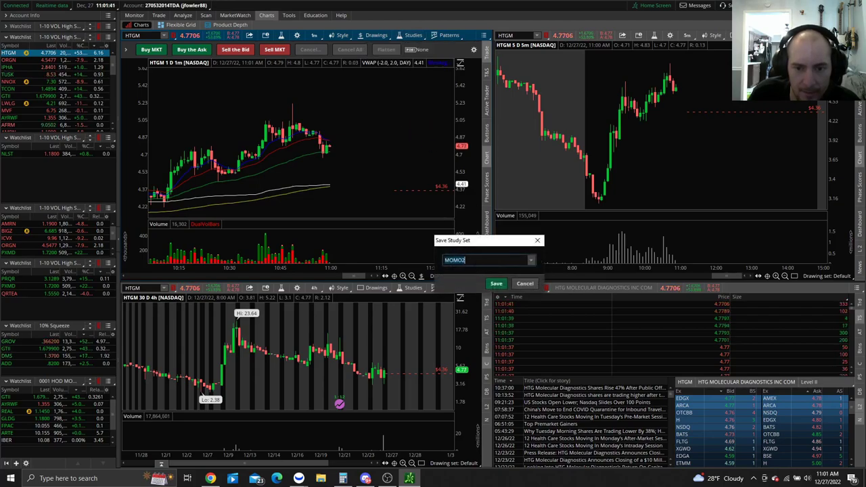
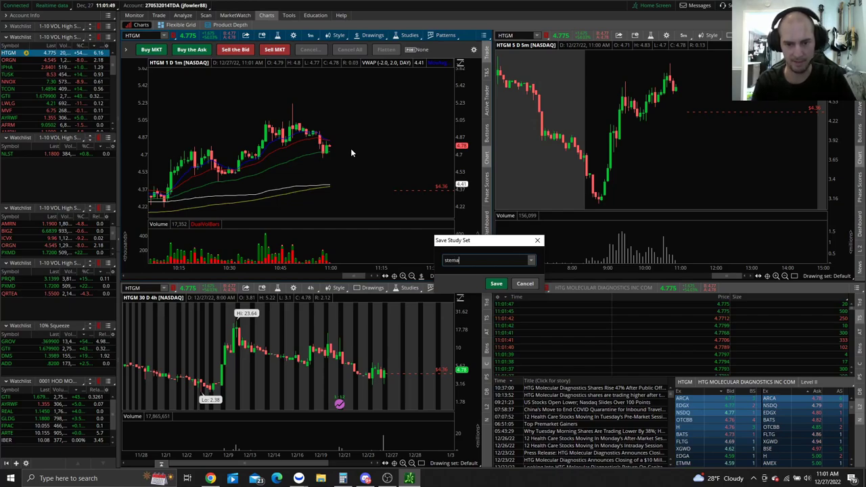
left_click(496, 283)
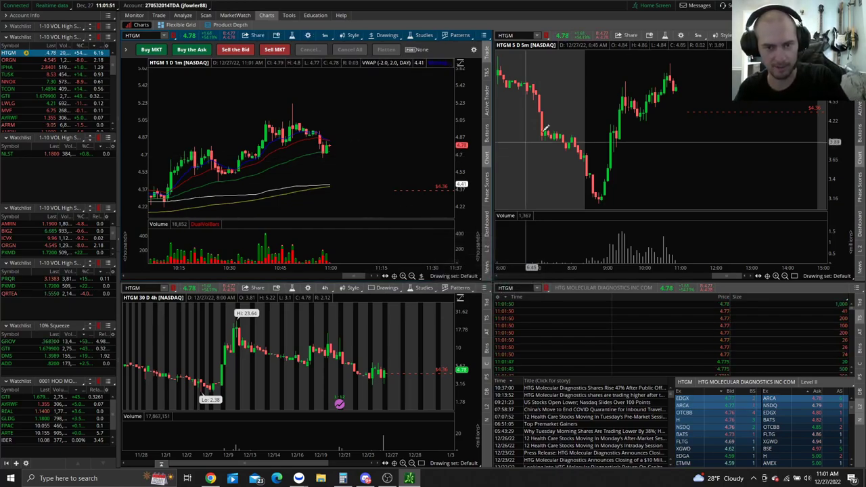
Step: Load the saved study set "stema" on the 5-minute chart
left_click(794, 35)
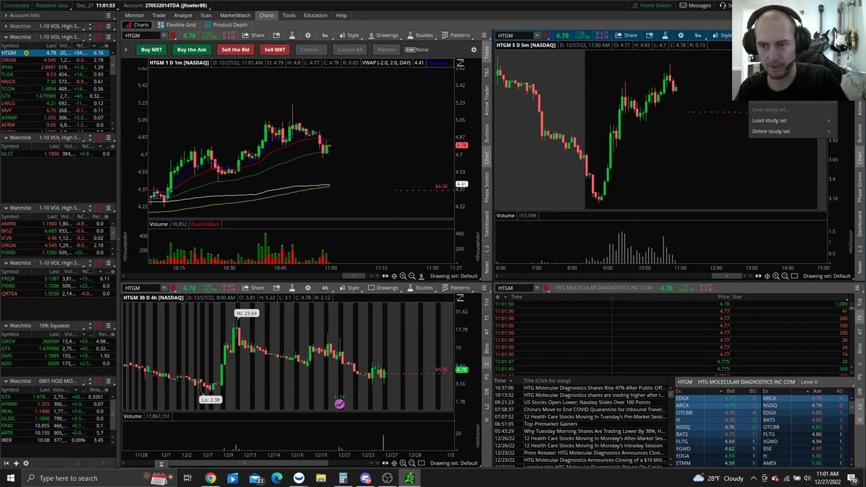
mouse_move(799, 124)
mouse_move(731, 126)
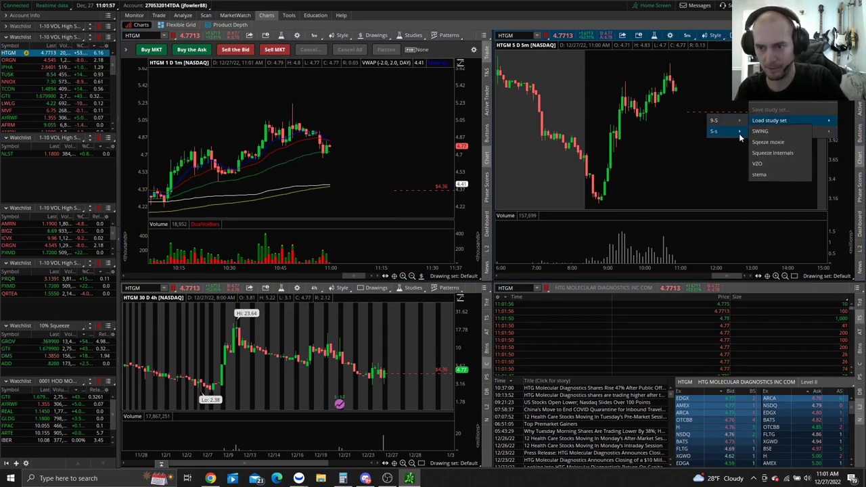
left_click(759, 174)
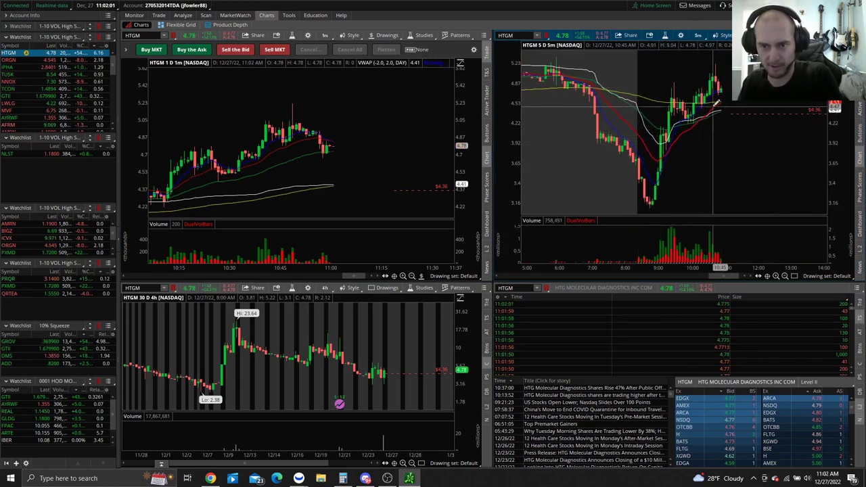
Step: Load the "stema" study set on the 4-hour chart and slightly enlarge its volume section
left_click(400, 291)
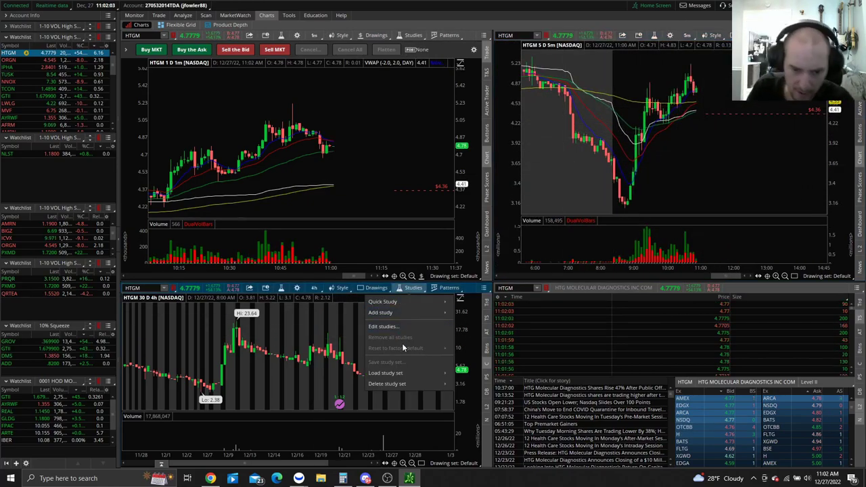
mouse_move(395, 384)
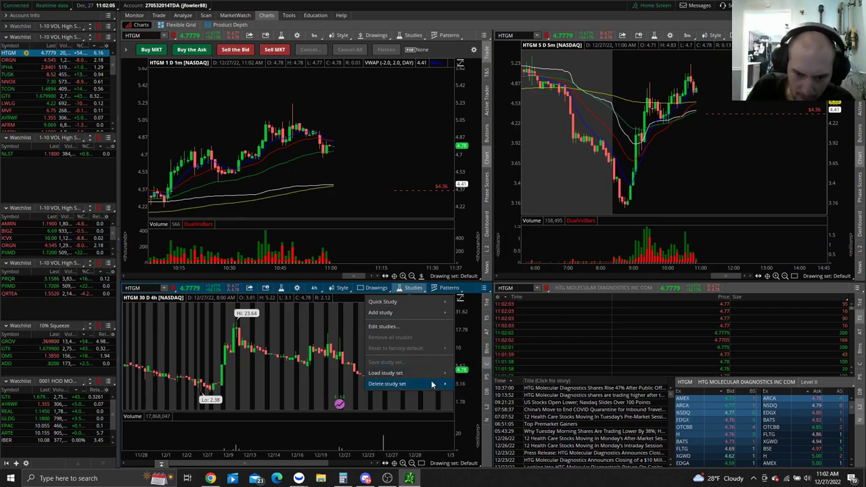
mouse_move(437, 374)
mouse_move(466, 384)
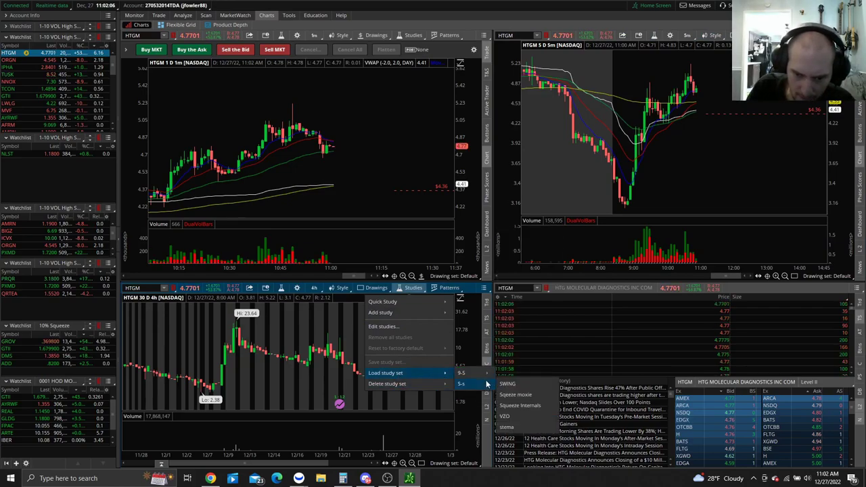
left_click(522, 427)
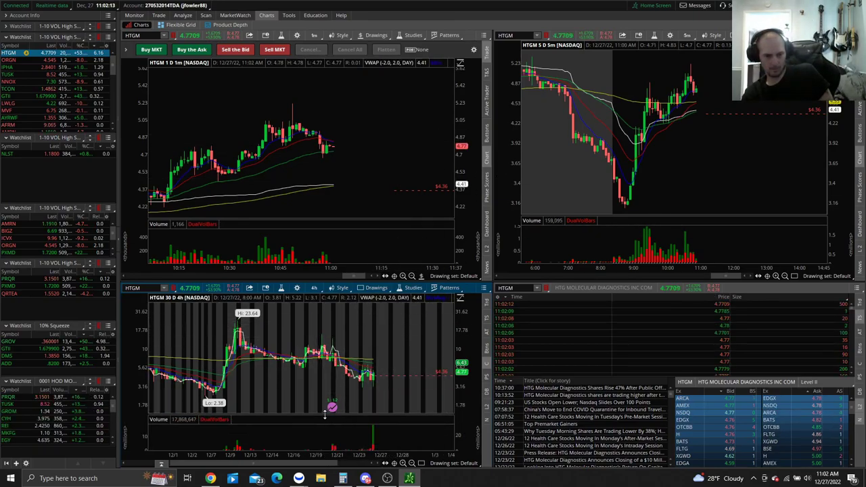
left_click_drag(324, 413, 327, 411)
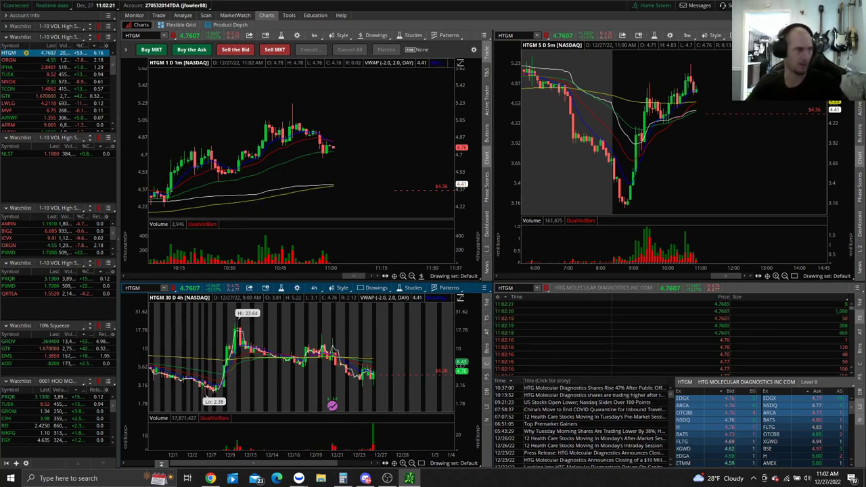
Step: Load GROM from the HOD watchlist into the linked charts and turn on Keep time zoom in the 5-minute chart's time axis settings
left_click(36, 410)
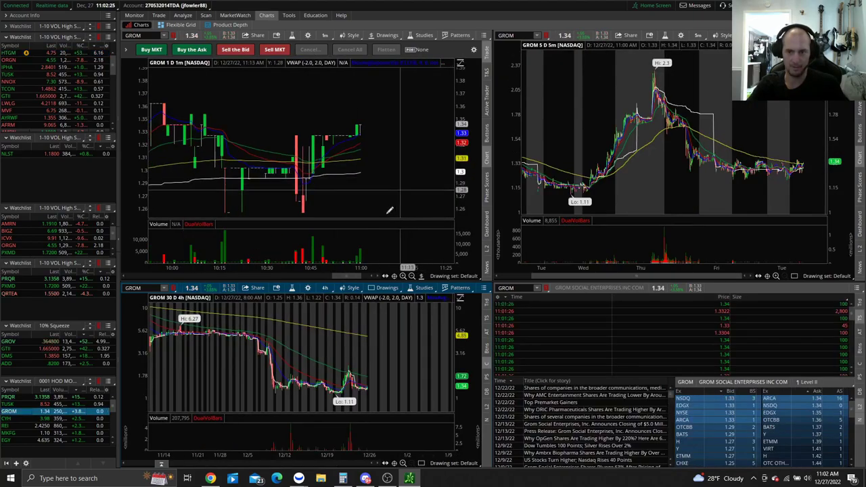
left_click_drag(664, 189, 736, 106)
right_click(736, 106)
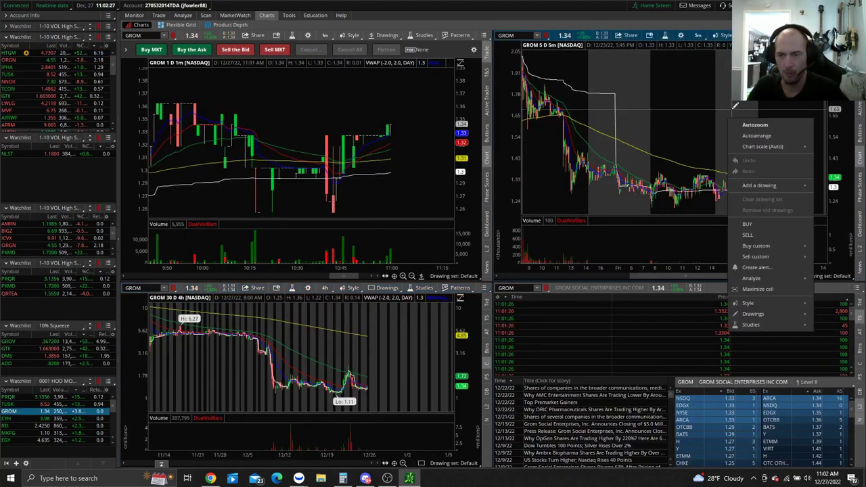
mouse_move(760, 326)
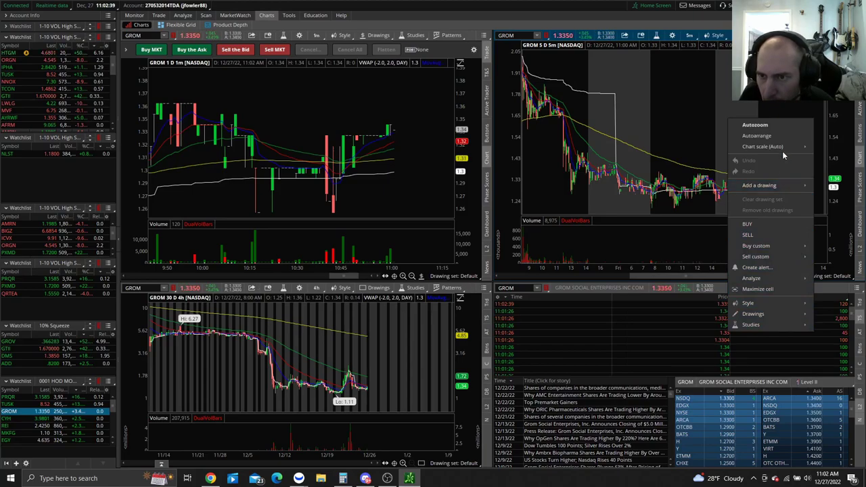
mouse_move(785, 148)
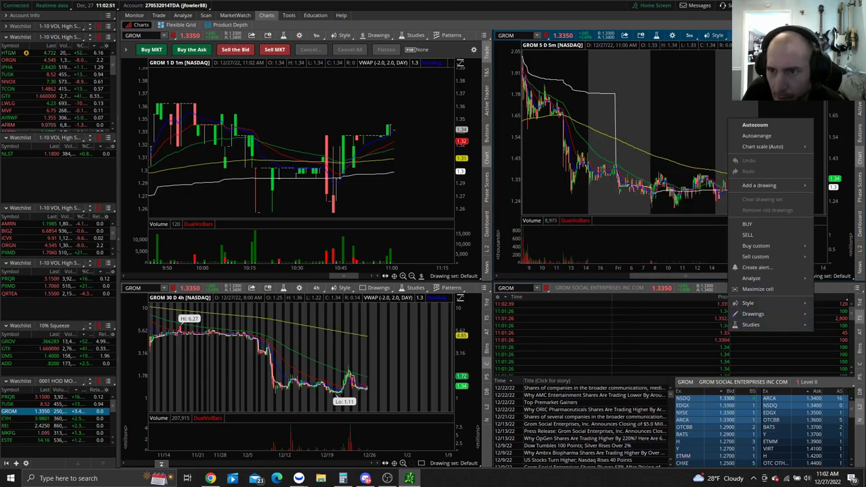
left_click(672, 35)
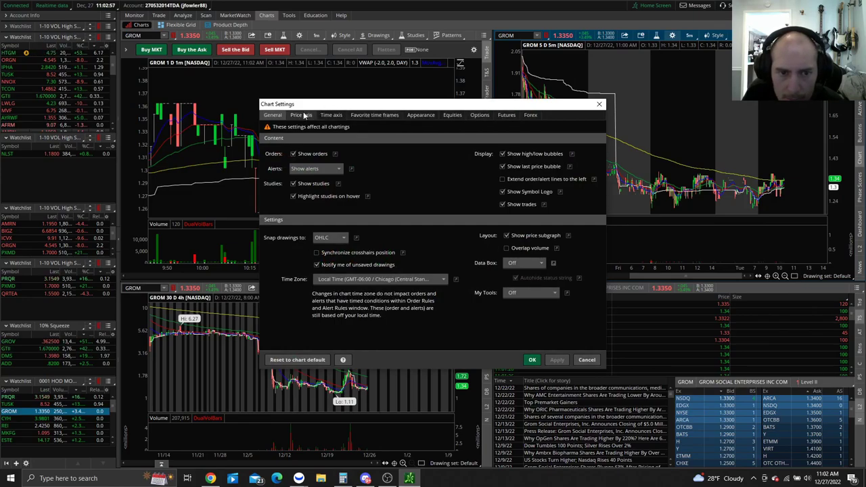
left_click(330, 115)
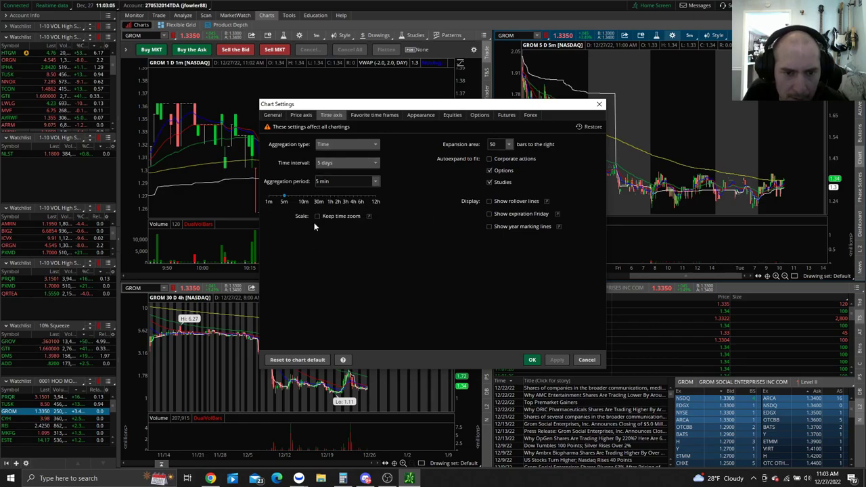
left_click(532, 359)
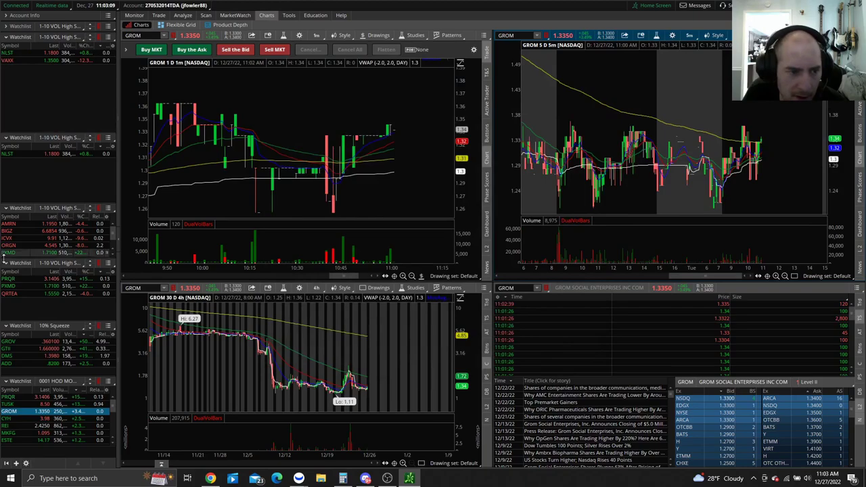
Step: Load BIGZ and GTII into the linked charts in turn, and turn on Keep time zoom in the 4-hour chart's time axis settings
left_click(31, 231)
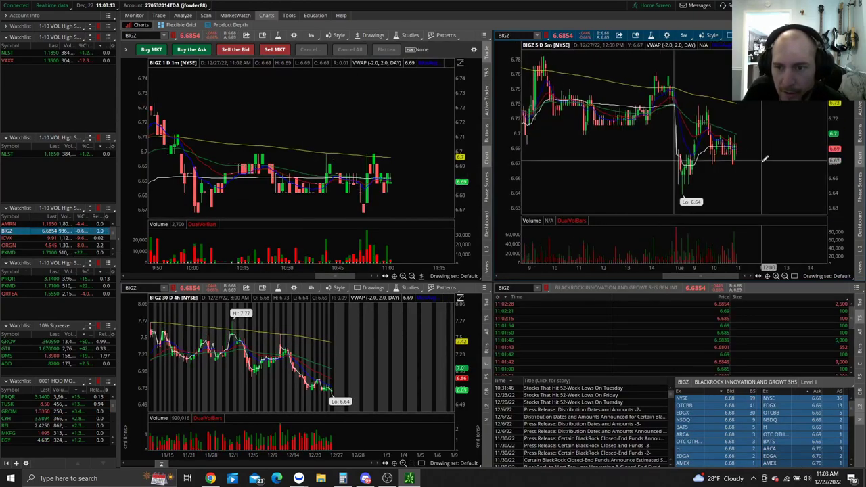
left_click(27, 348)
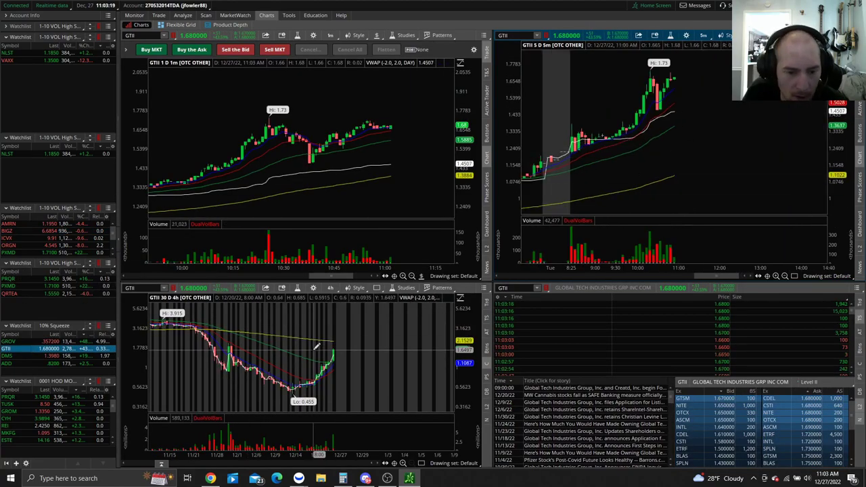
right_click(410, 314)
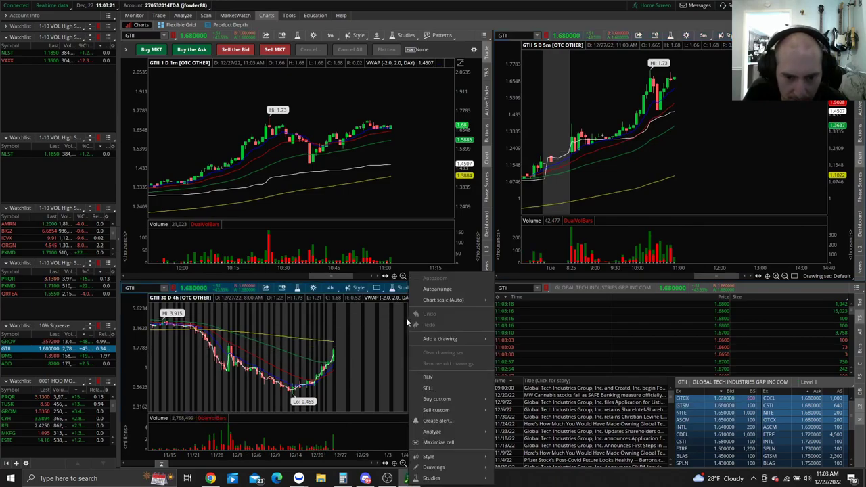
left_click(313, 289)
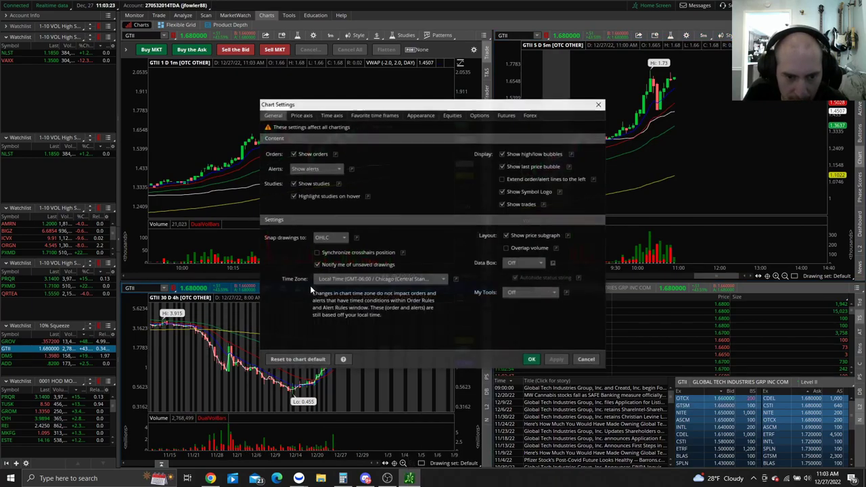
left_click(331, 115)
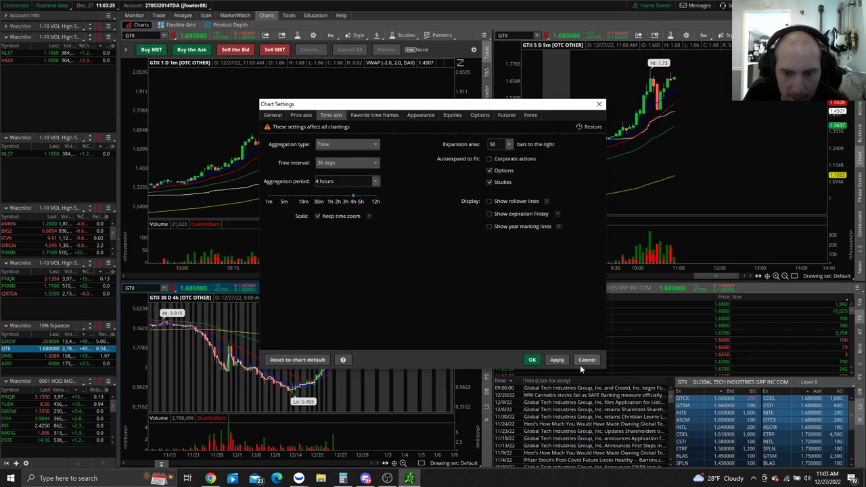
left_click(531, 360)
Step: Adjust the time zoom of the GTII charts and check how it carries over to DMS from the 10% Squeeze watchlist
scroll(372, 363, "up", 4)
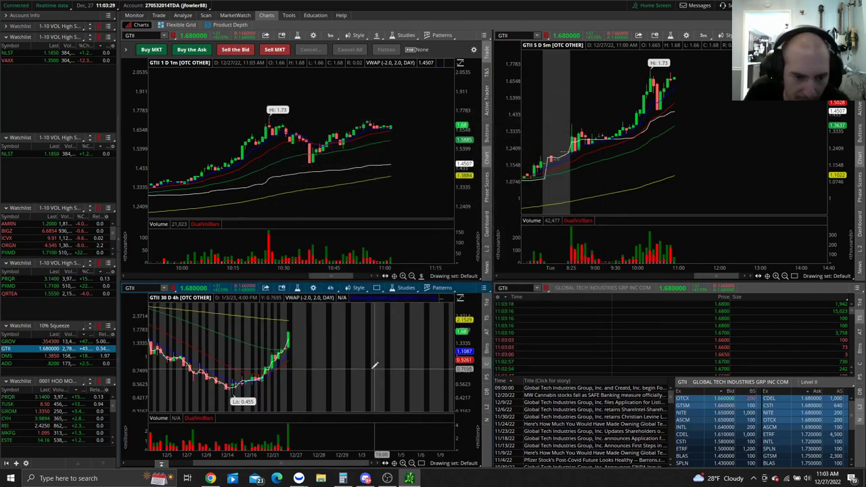
scroll(423, 363, "up", 5)
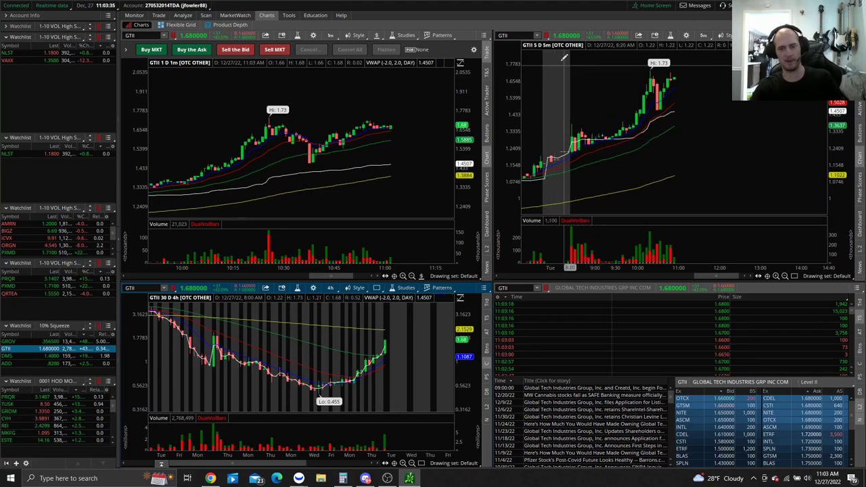
scroll(545, 45, "up", 2)
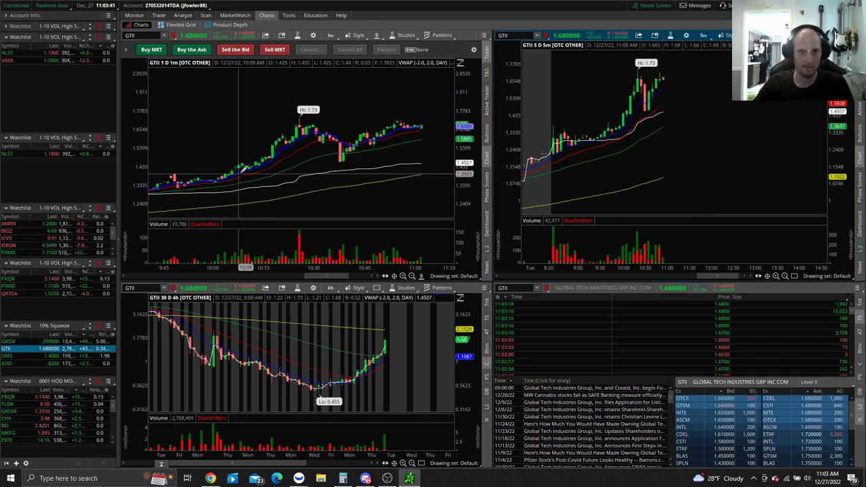
left_click(30, 356)
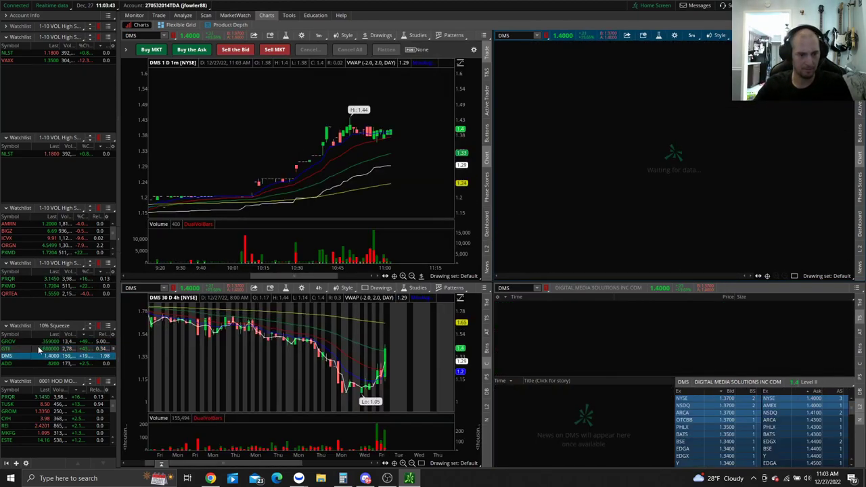
scroll(629, 129, "up", 10)
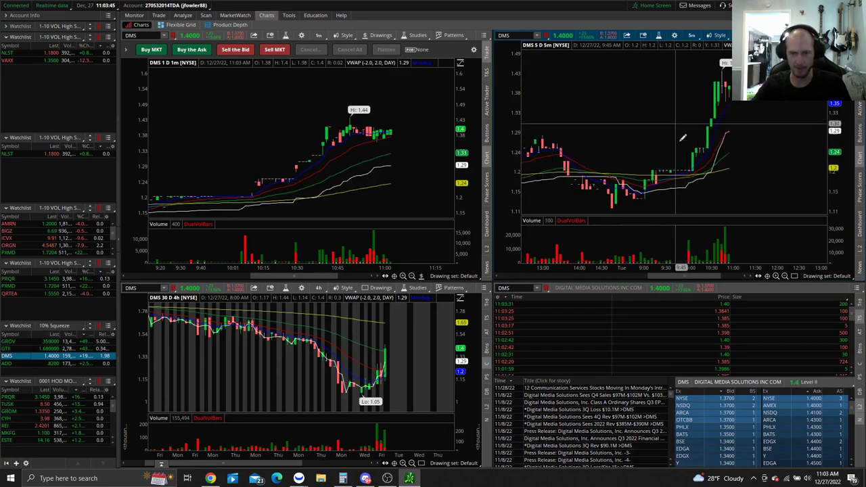
scroll(703, 128, "down", 10)
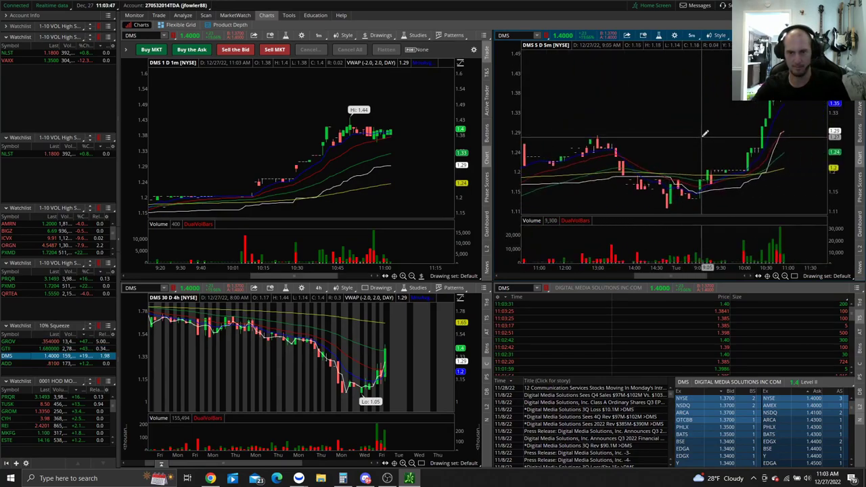
Step: Load ADD from the 10% Squeeze watchlist and try to fit its 5-minute chart with Autozoom and time axis stretching
left_click(32, 363)
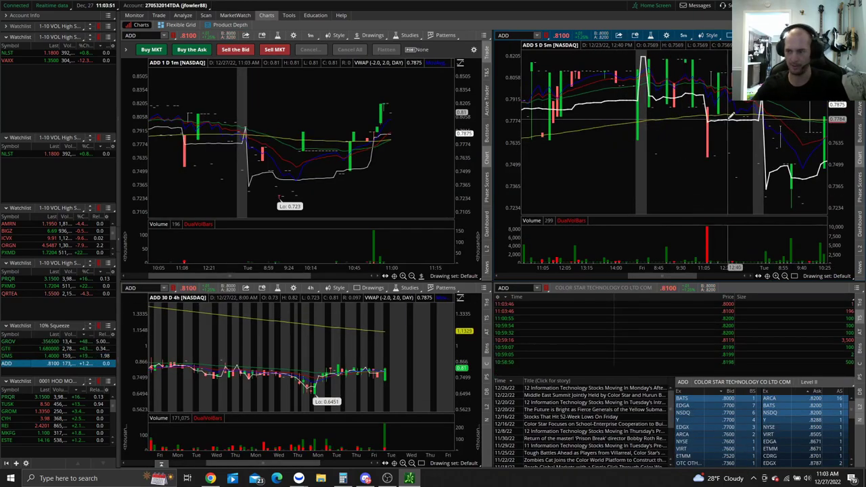
scroll(732, 115, "down", 5)
right_click(764, 128)
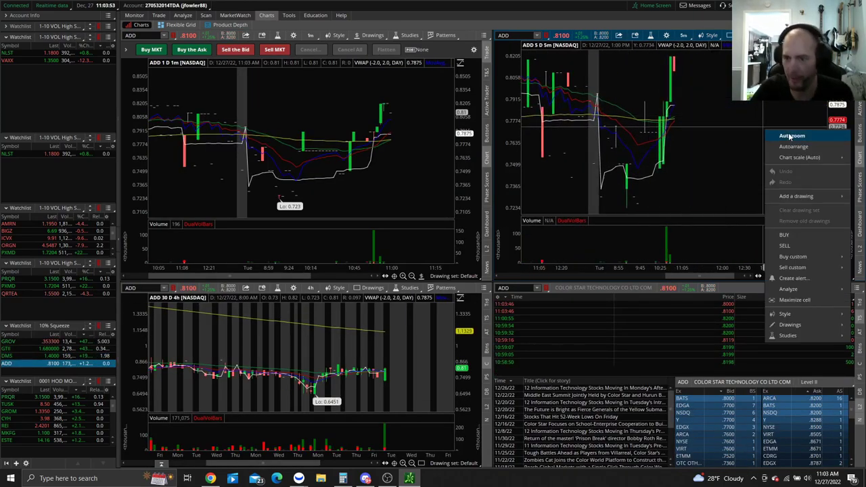
right_click(741, 108)
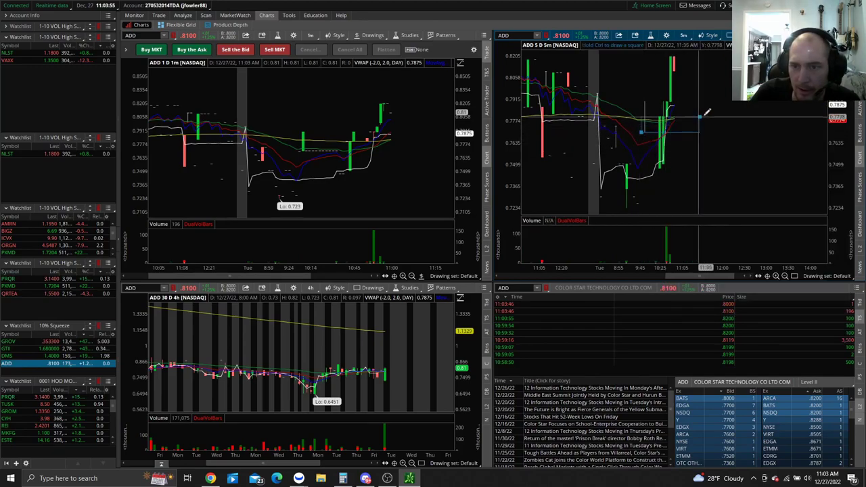
right_click(741, 108)
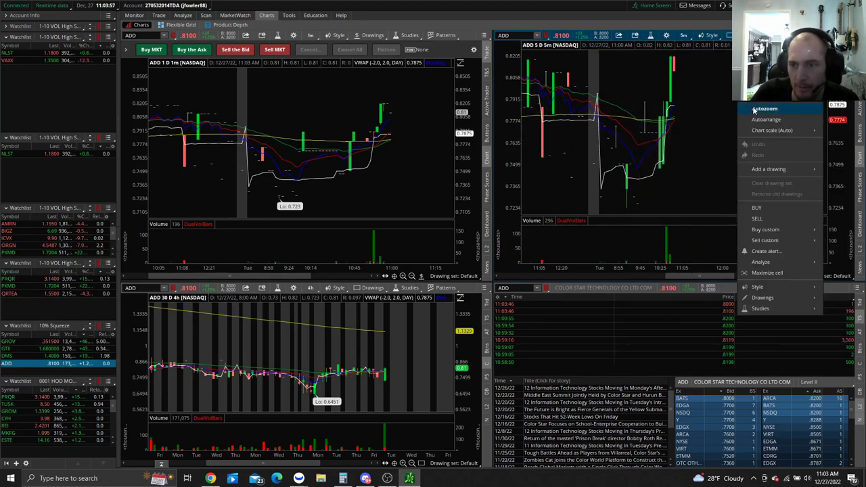
left_click(754, 110)
right_click(745, 135)
left_click_drag(731, 267, 597, 266)
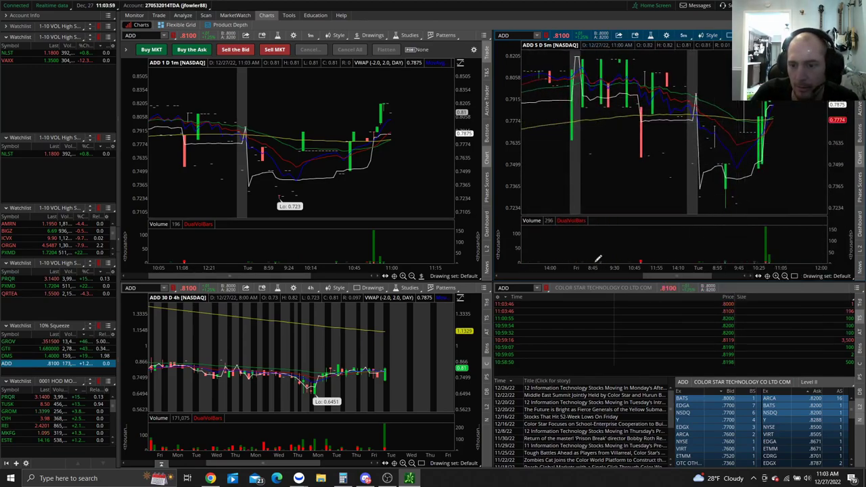
Step: Zoom ADD's 5-minute chart out and back in, and apply Autozoom again to check its price history
left_click(784, 276)
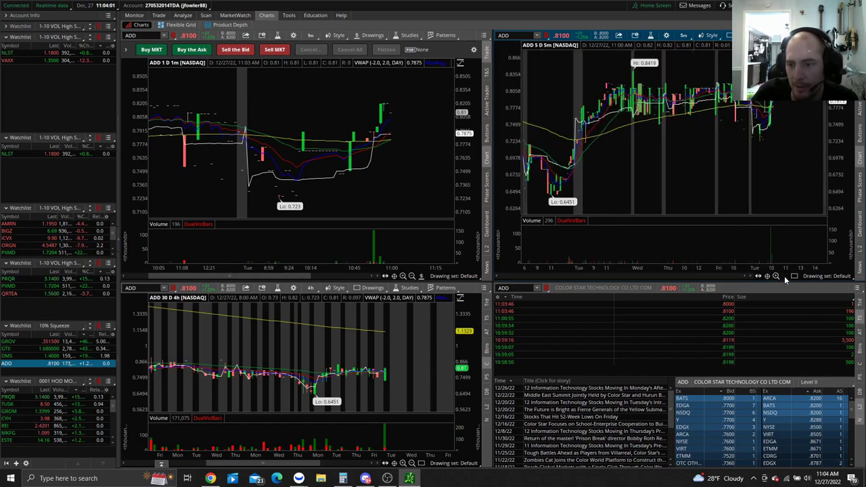
left_click(777, 276)
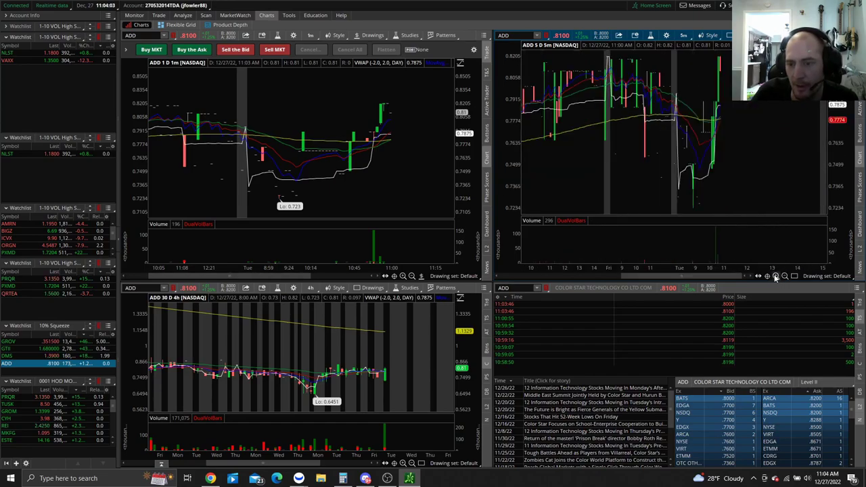
right_click(771, 107)
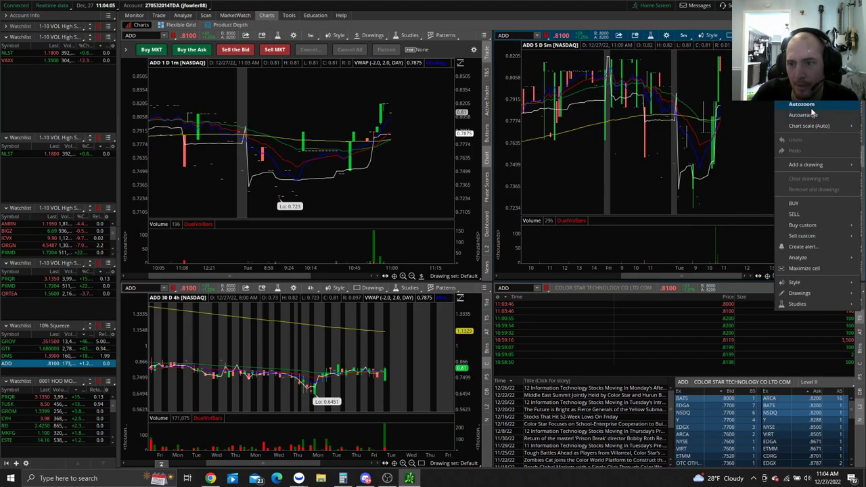
left_click(788, 110)
scroll(657, 83, "up", 3)
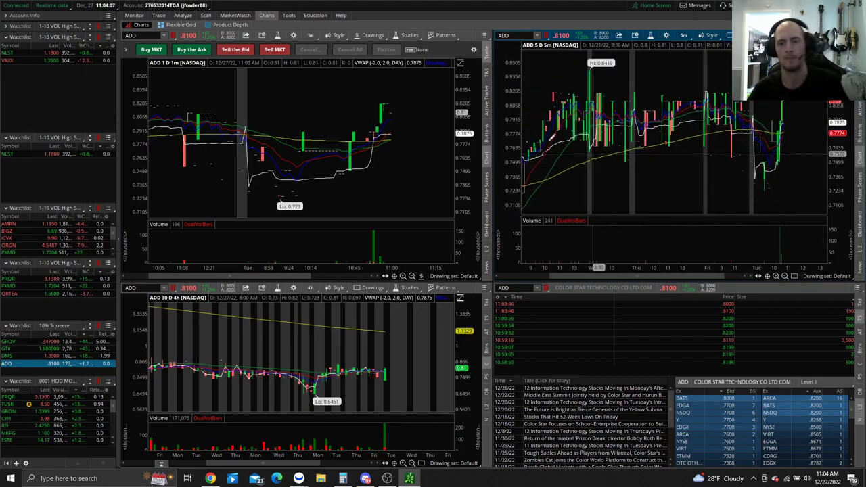
Step: Load TUSK, GROM, CYH and REI from the 0001 HOD MOMO watchlist in turn, and zoom in on CYH's 5-minute chart
left_click(29, 404)
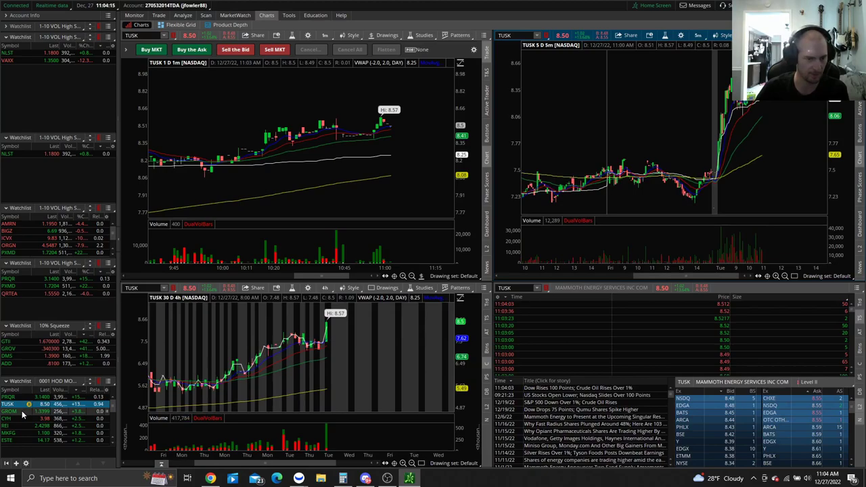
left_click(24, 412)
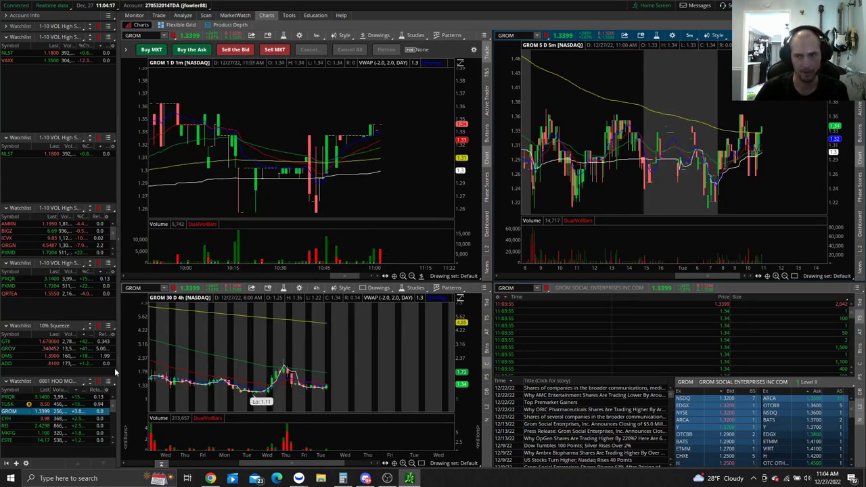
left_click(19, 419)
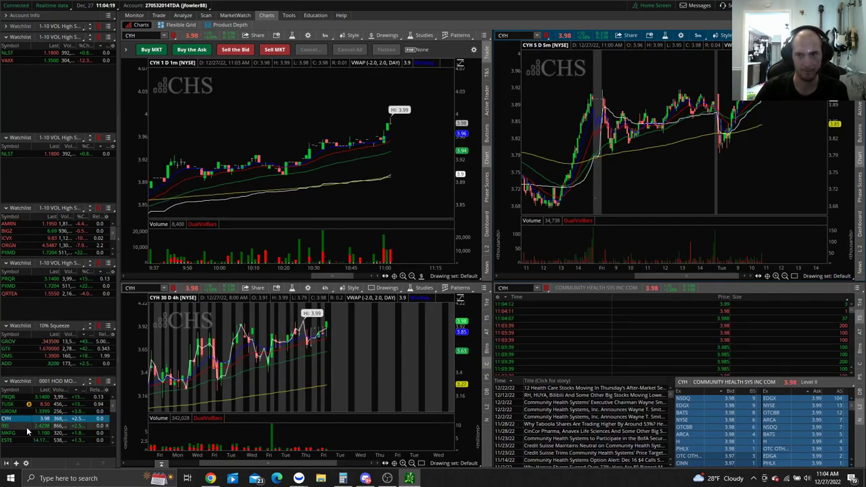
scroll(679, 88, "up", 5)
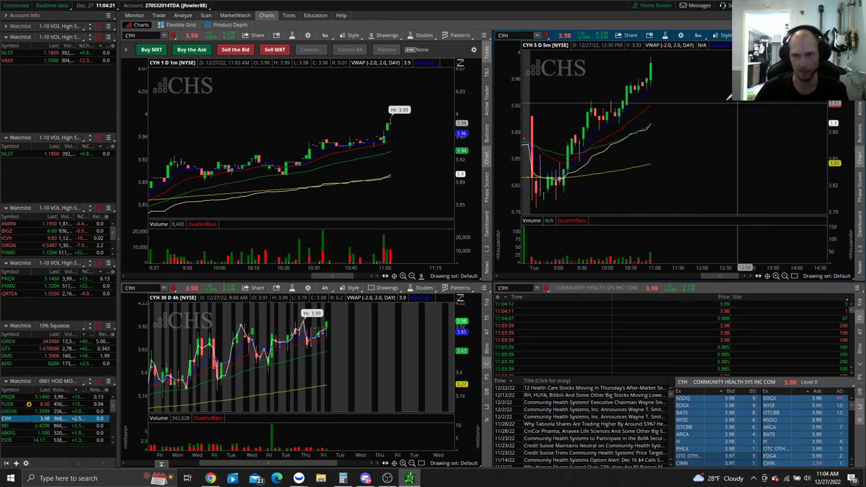
scroll(678, 88, "up", 2)
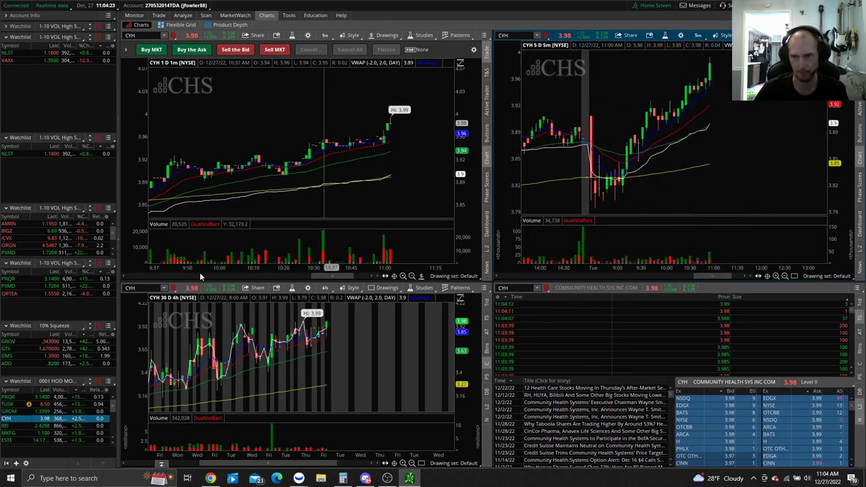
left_click(42, 426)
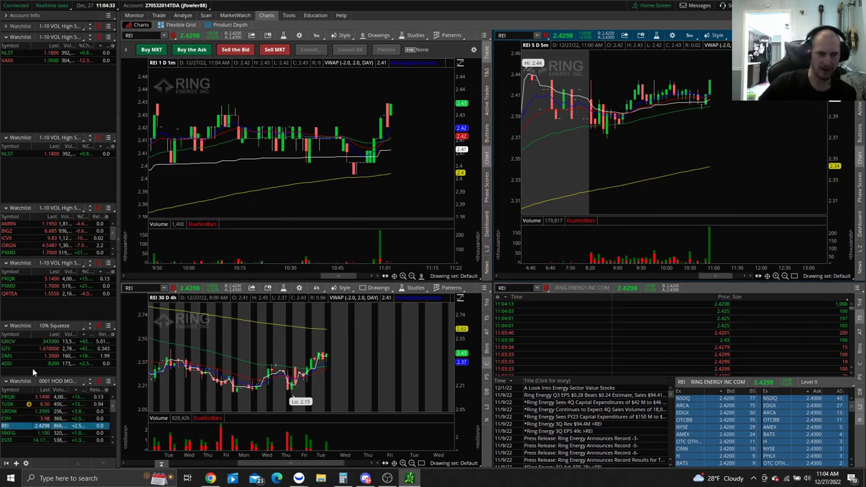
Step: Review GTII, GROV, DMS and ADD from the 10% Squeeze watchlist in the linked charts, and return to GROV
left_click(35, 341)
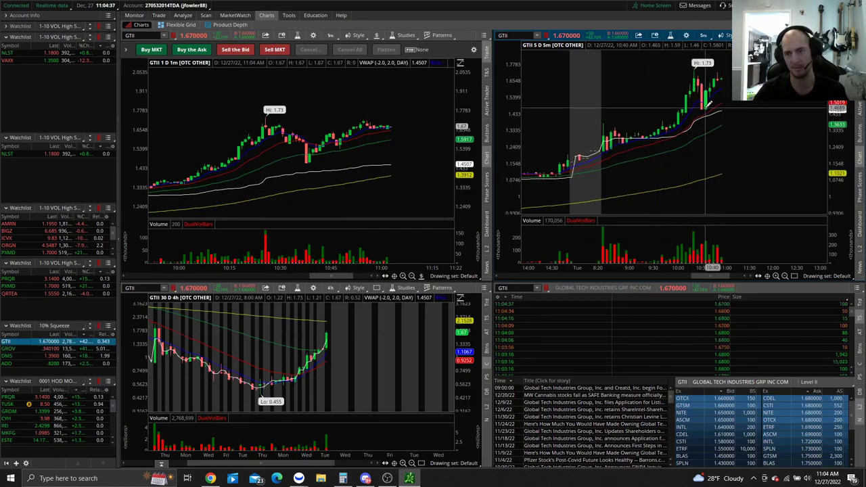
left_click(22, 349)
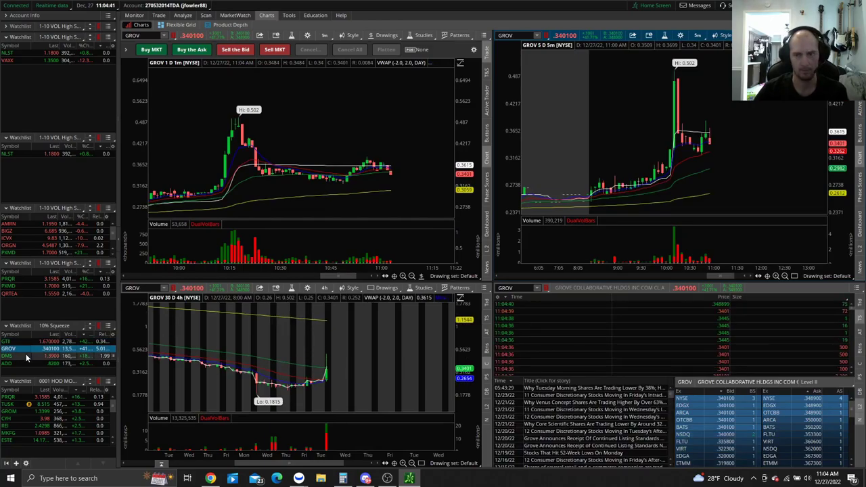
left_click(27, 356)
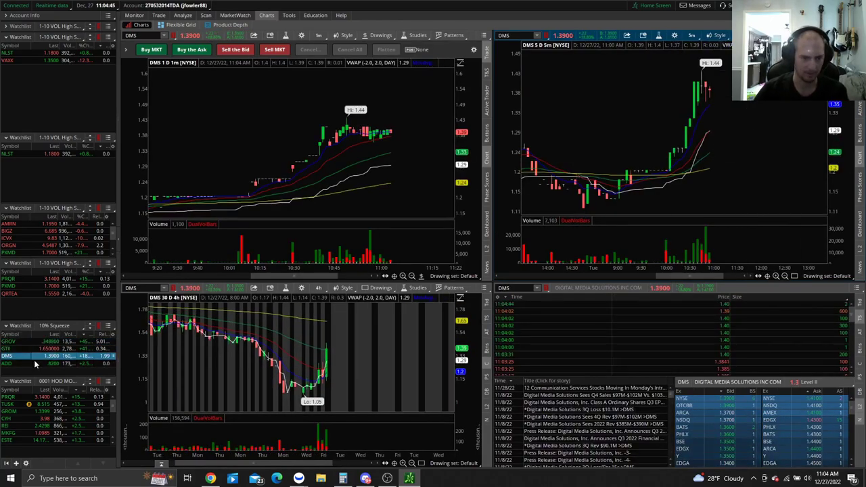
left_click(27, 363)
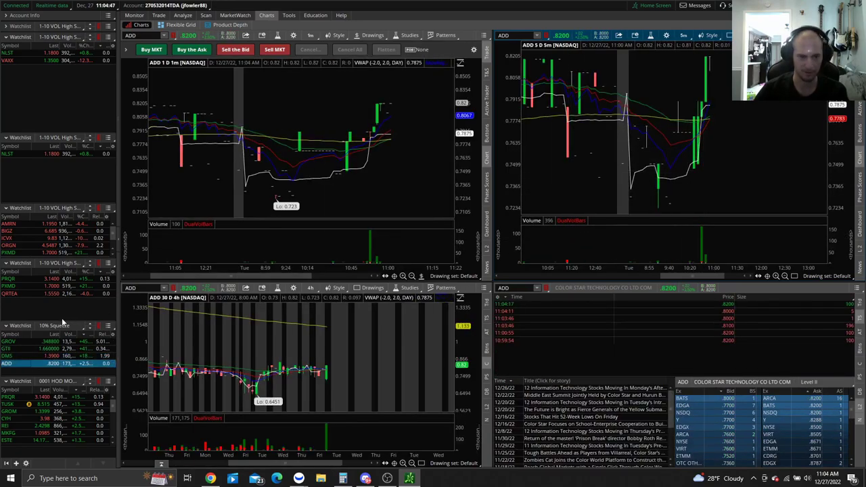
left_click(38, 342)
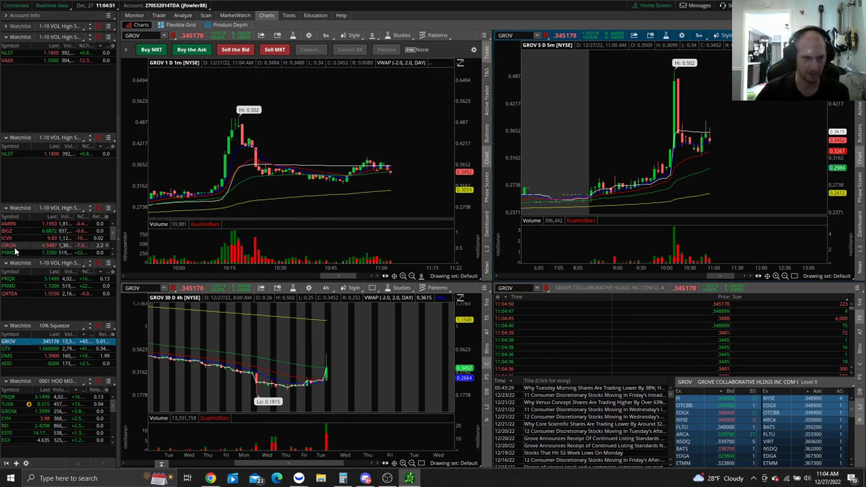
Step: Step through NLST, VAXX, ORGN and PXMD from the 1-10 VOL High watchlists in the linked charts
left_click(41, 53)
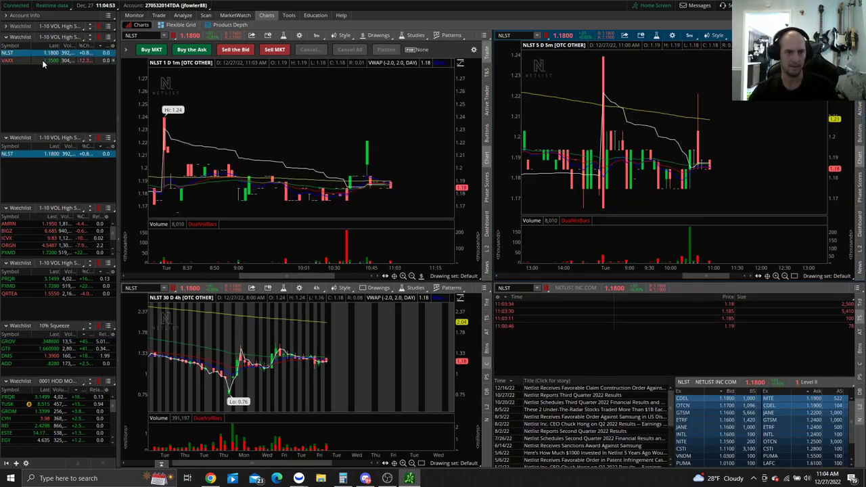
left_click(42, 60)
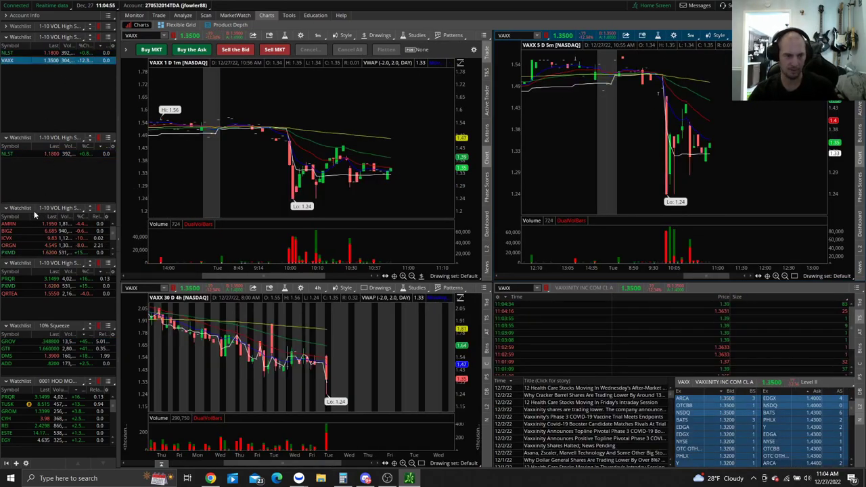
left_click(35, 153)
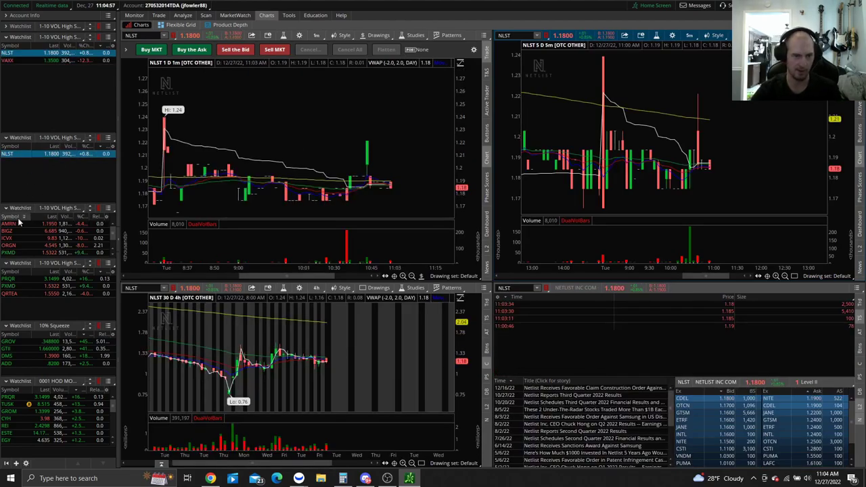
left_click(23, 224)
left_click(28, 245)
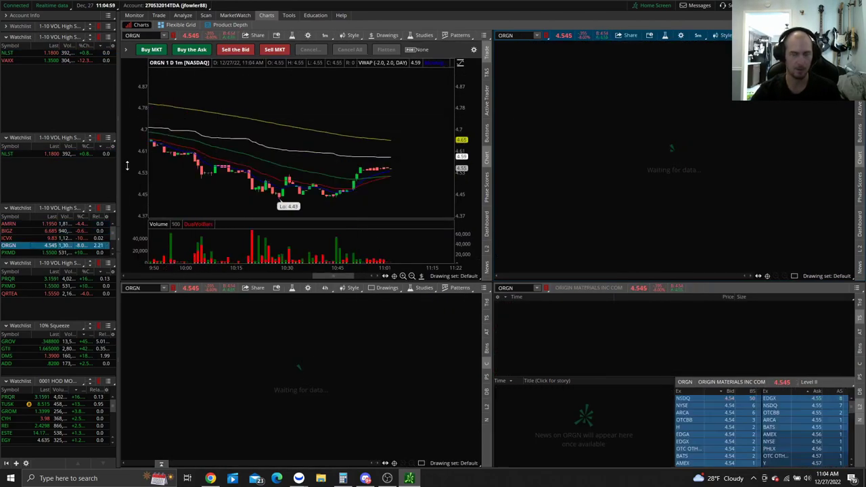
left_click(27, 252)
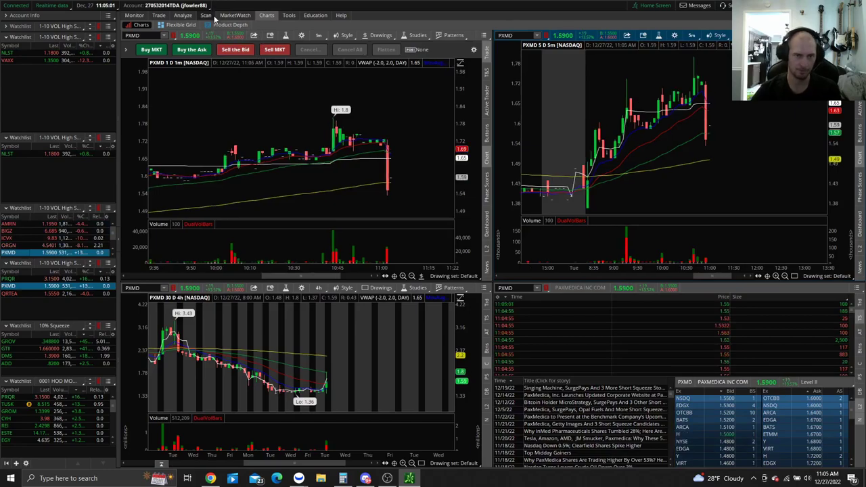
Step: Open the Stock Hacker and load the saved 0001 HOD MOMO scan
mouse_move(212, 14)
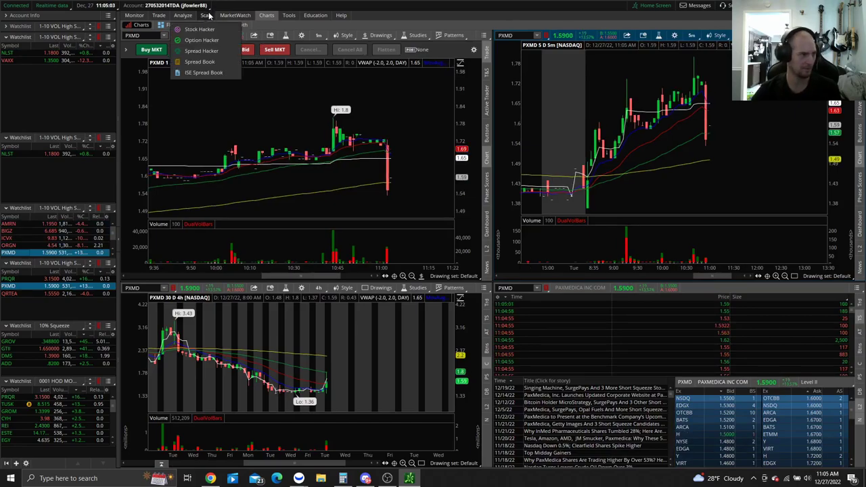
left_click(209, 14)
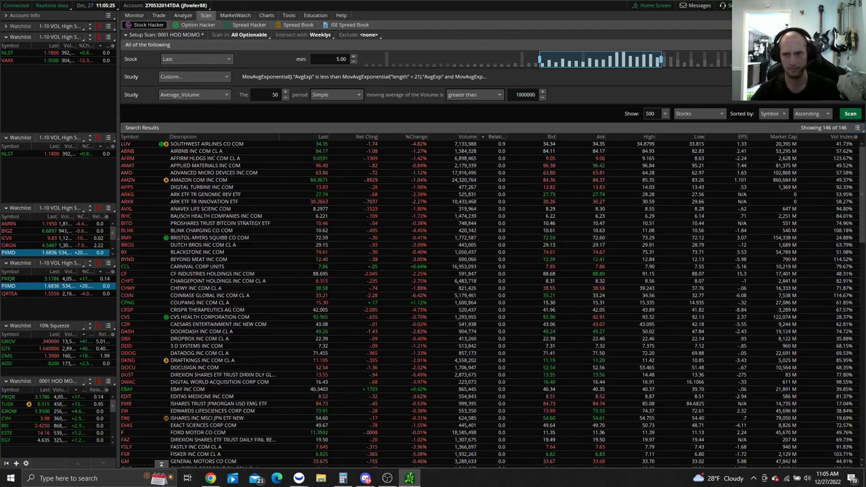
left_click(772, 45)
mouse_move(703, 59)
left_click(571, 61)
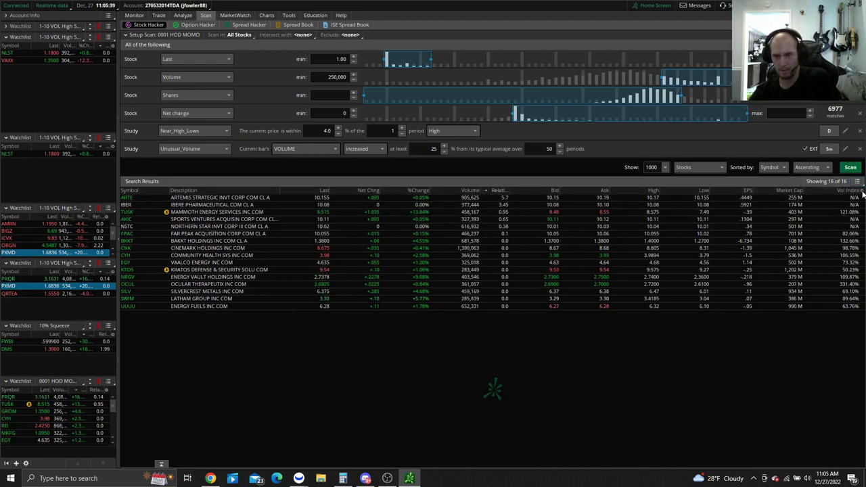
Step: Customize the scan's result columns, removing Bid, Ask, High, Low, EPS and Vol Index from the current set
left_click(862, 192)
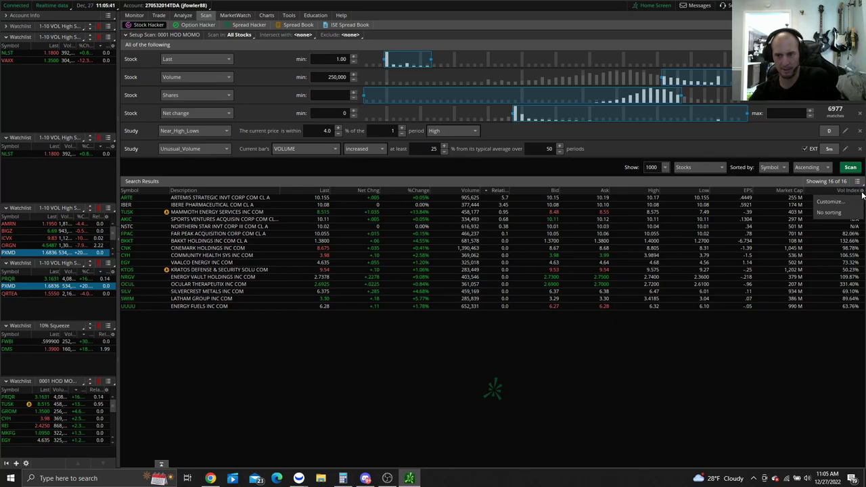
left_click(842, 203)
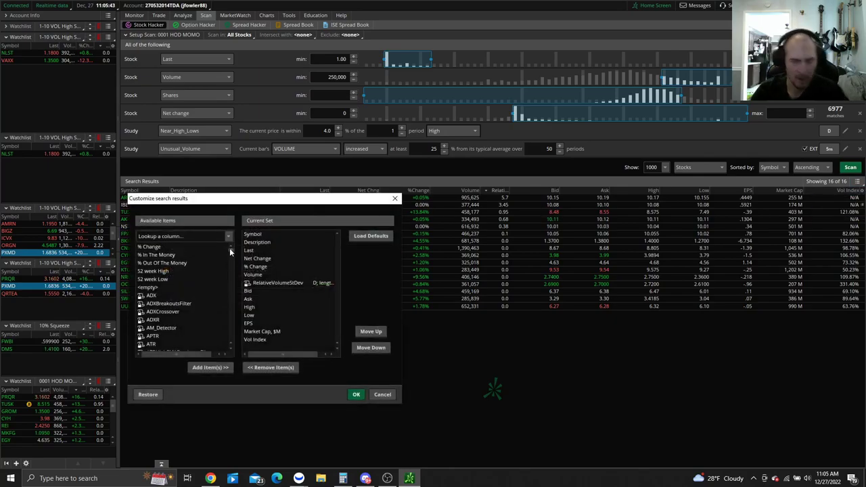
left_click_drag(300, 199, 605, 210)
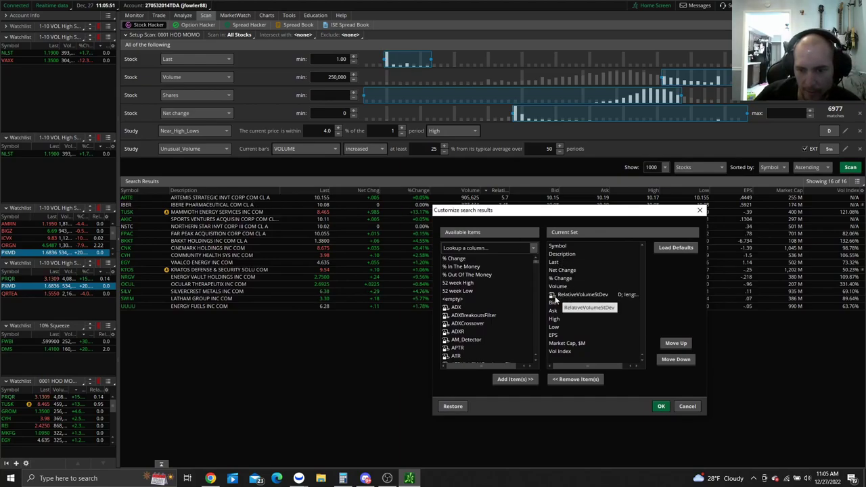
double_click(556, 303)
double_click(557, 305)
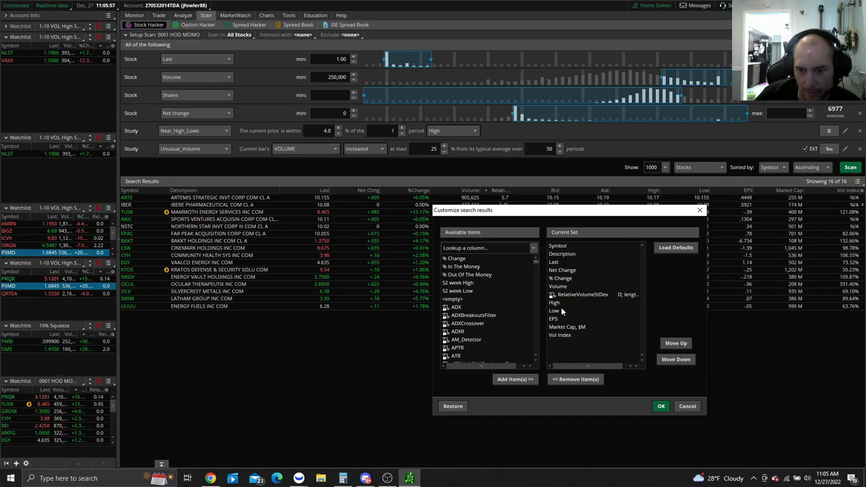
double_click(557, 304)
double_click(557, 304)
double_click(557, 305)
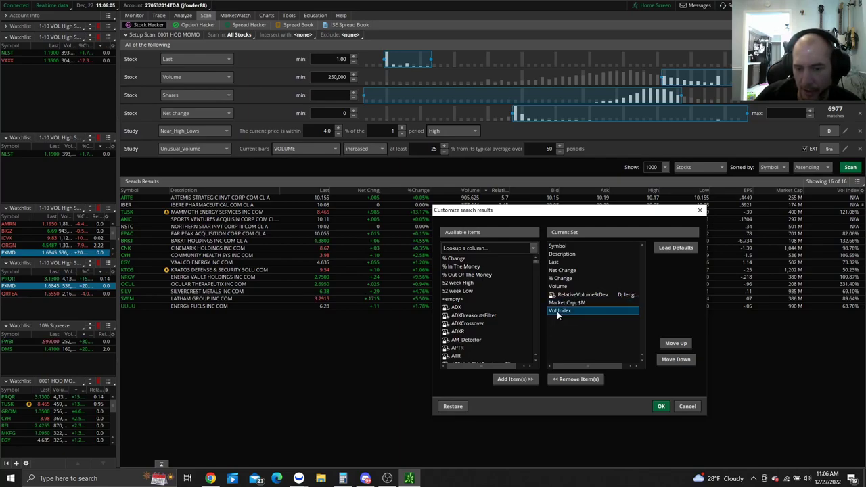
Step: Search the available result columns for "shares" and for "float", and clear the search
left_click(488, 248)
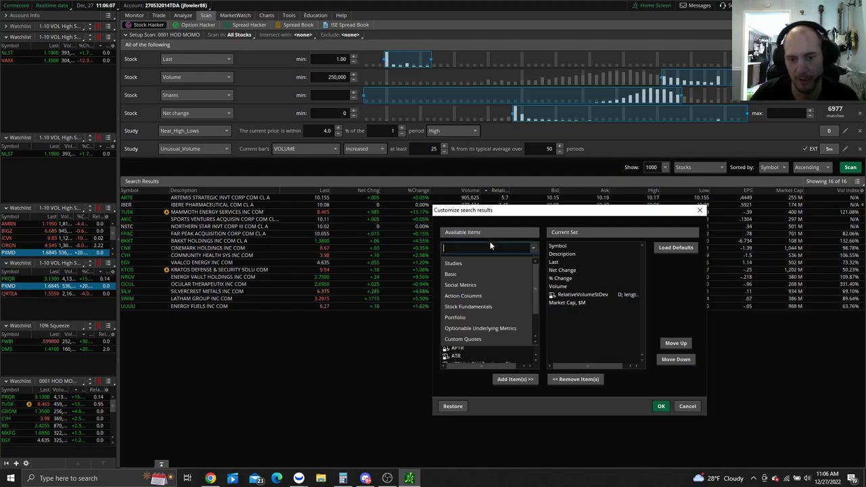
type("share")
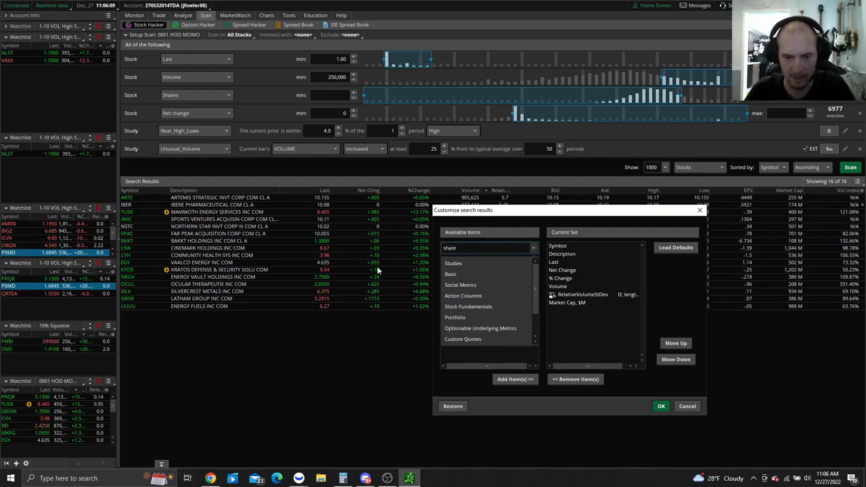
type("s")
scroll(487, 305, "down", 1)
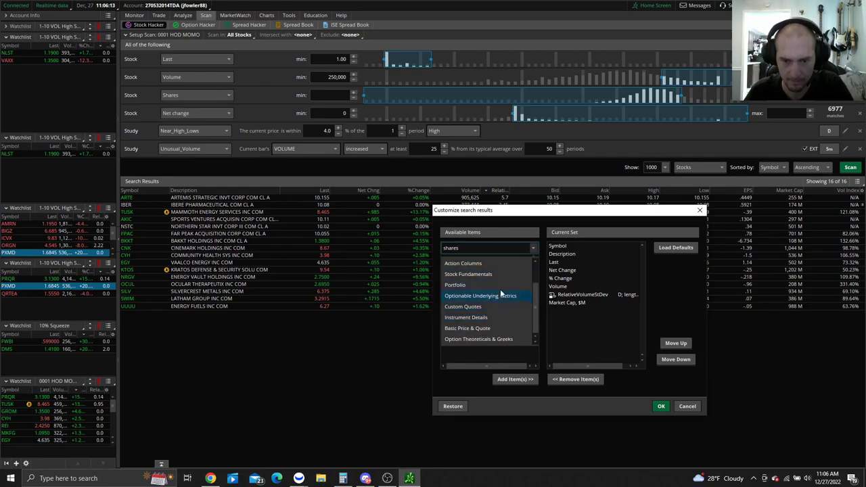
type("float")
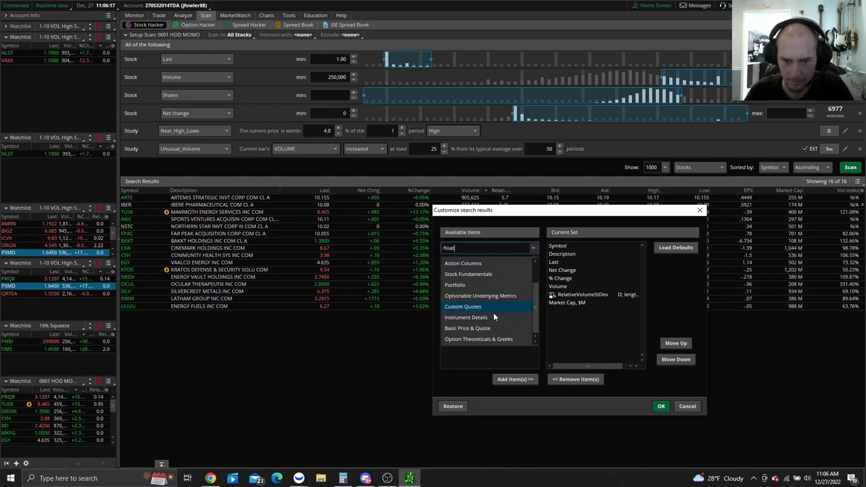
key("BackSpace")
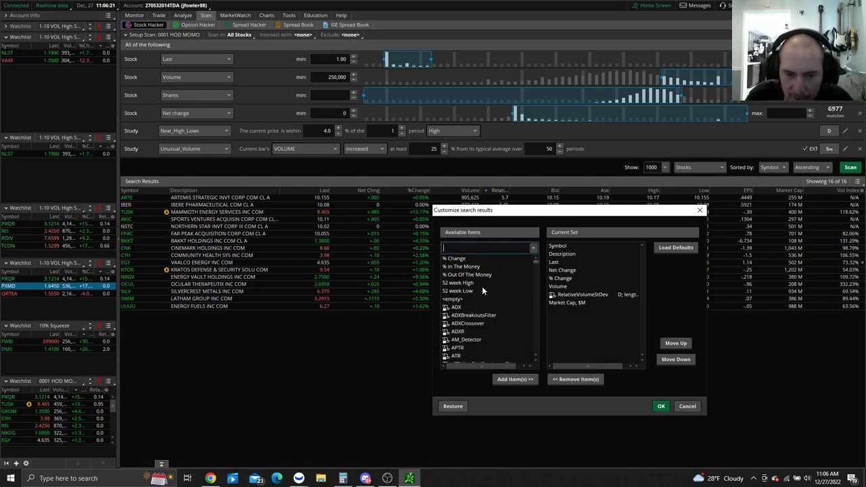
Step: Look through the alphabetical list of available result columns for one that shows share count or float
scroll(499, 311, "down", 4)
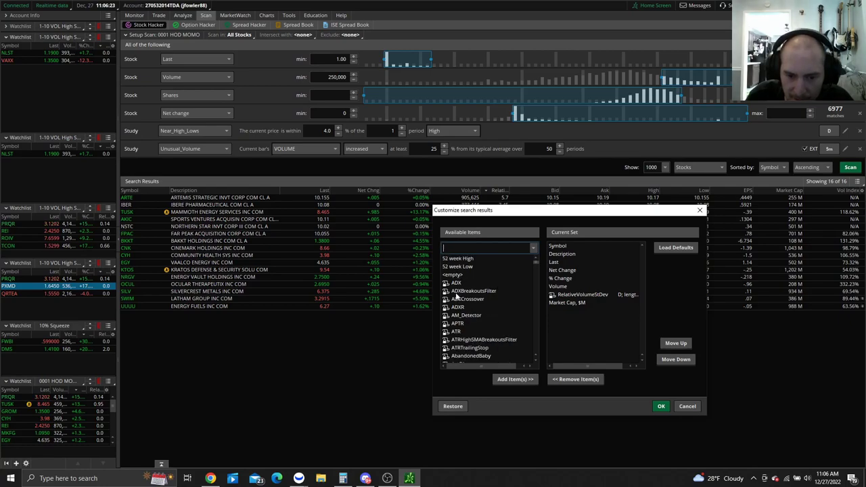
scroll(471, 304, "down", 4)
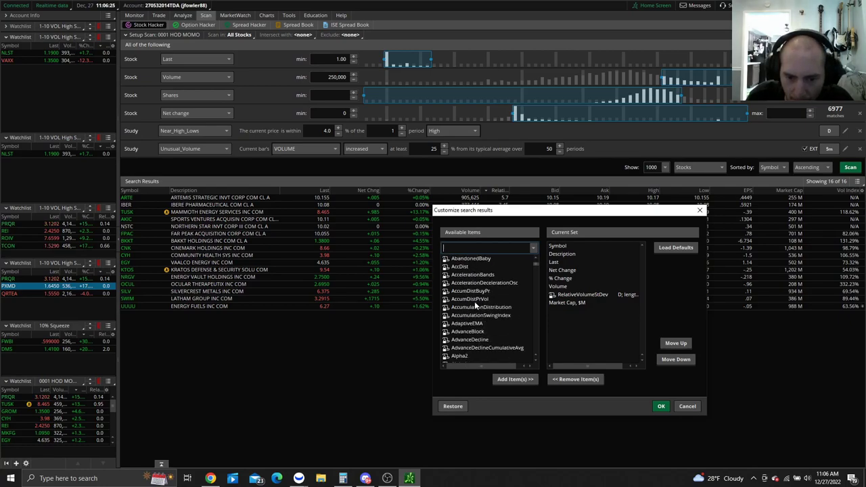
scroll(494, 319, "down", 2)
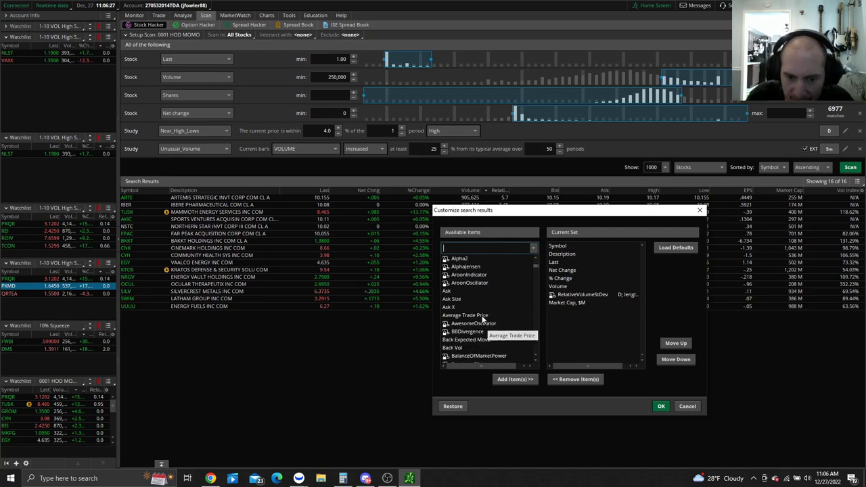
scroll(472, 302, "down", 4)
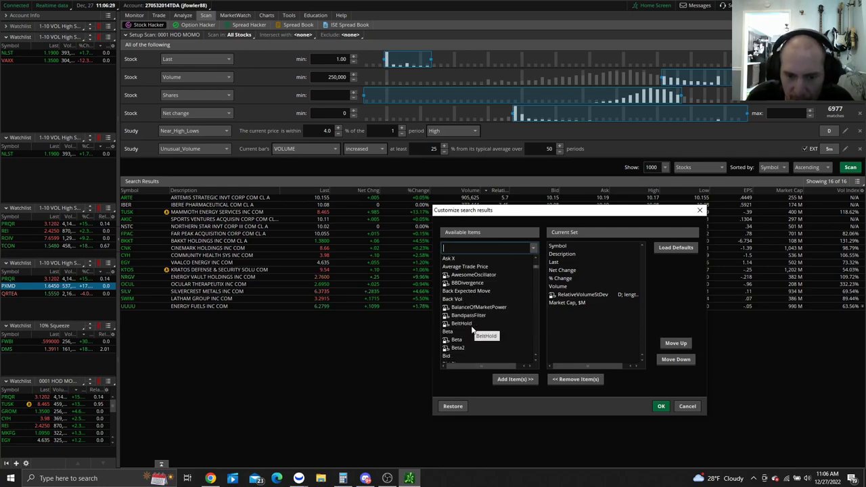
scroll(487, 290, "down", 2)
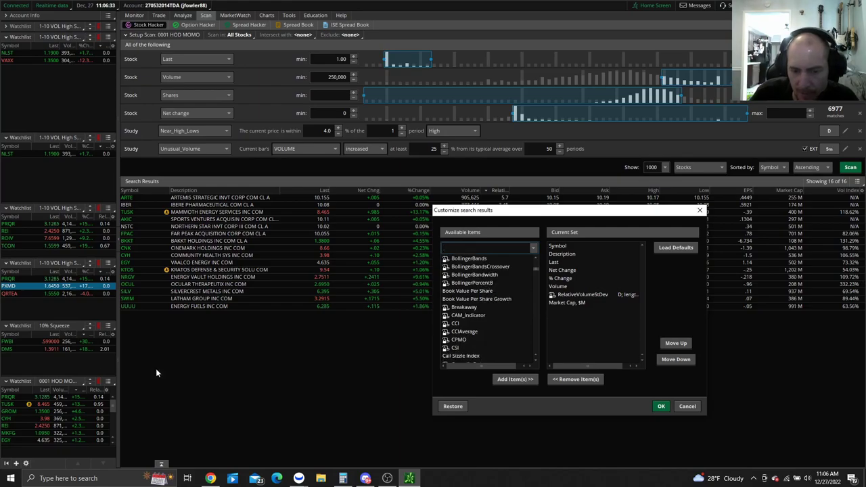
scroll(471, 289, "down", 6)
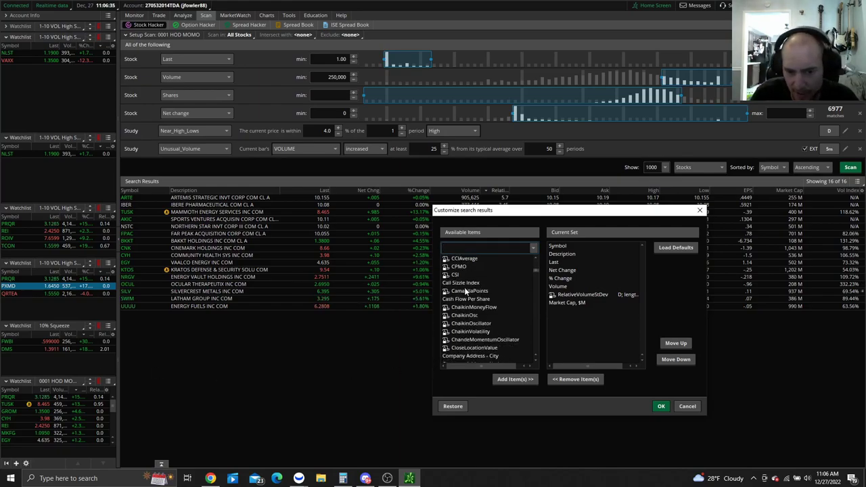
scroll(482, 288, "down", 1)
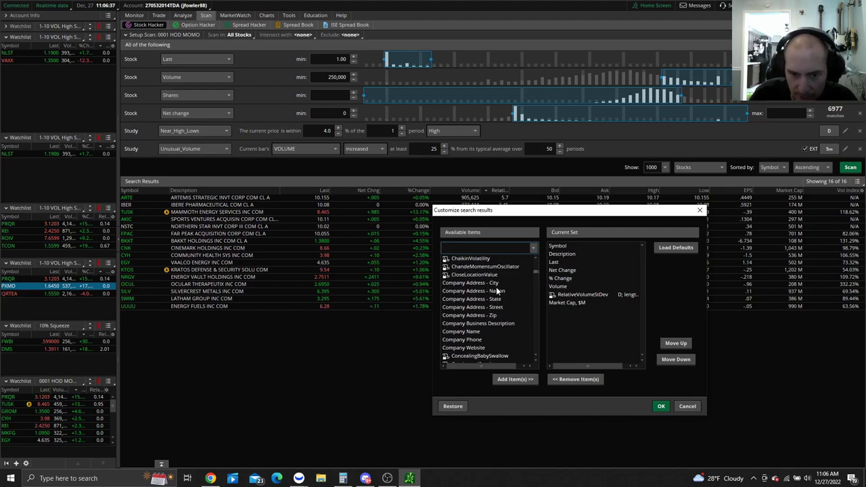
scroll(479, 315, "down", 5)
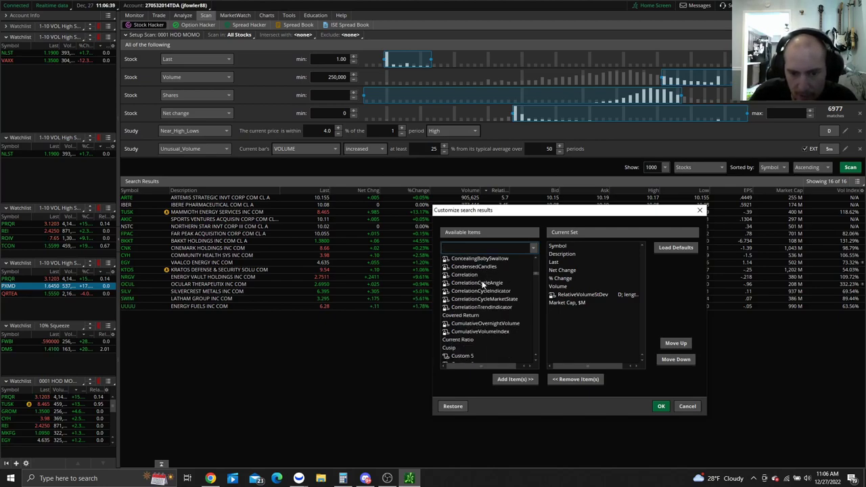
scroll(488, 304, "down", 2)
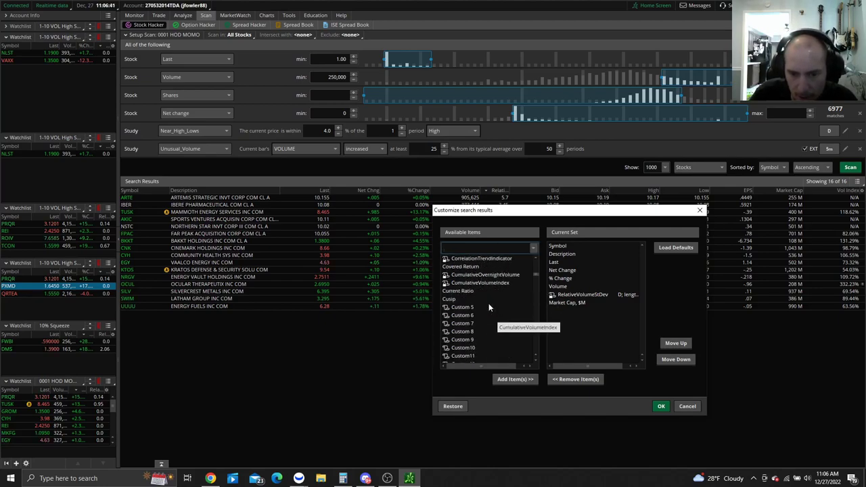
scroll(488, 298, "down", 8)
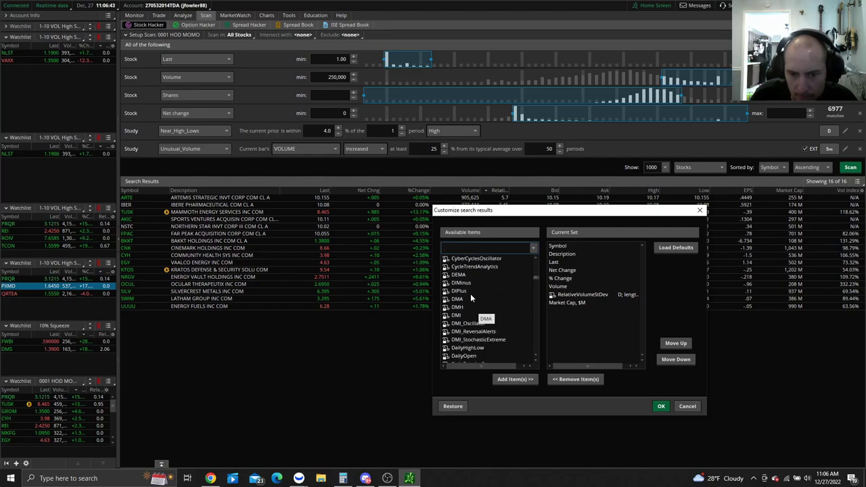
scroll(480, 298, "down", 2)
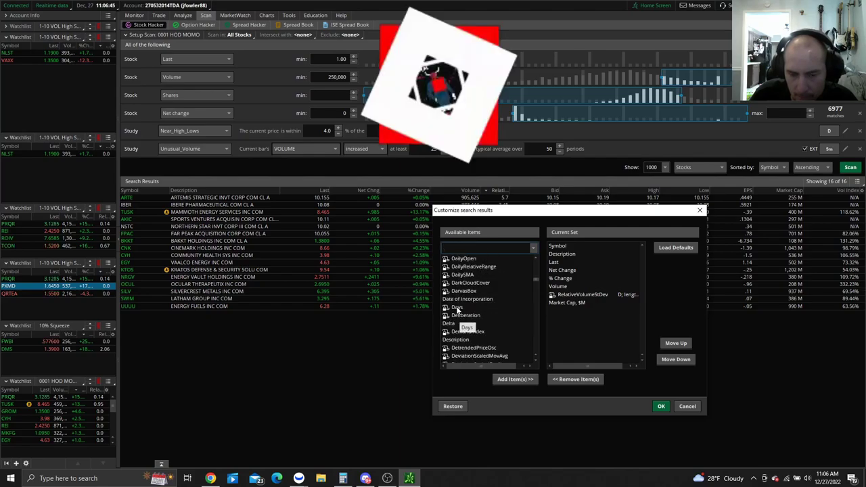
scroll(496, 309, "down", 3)
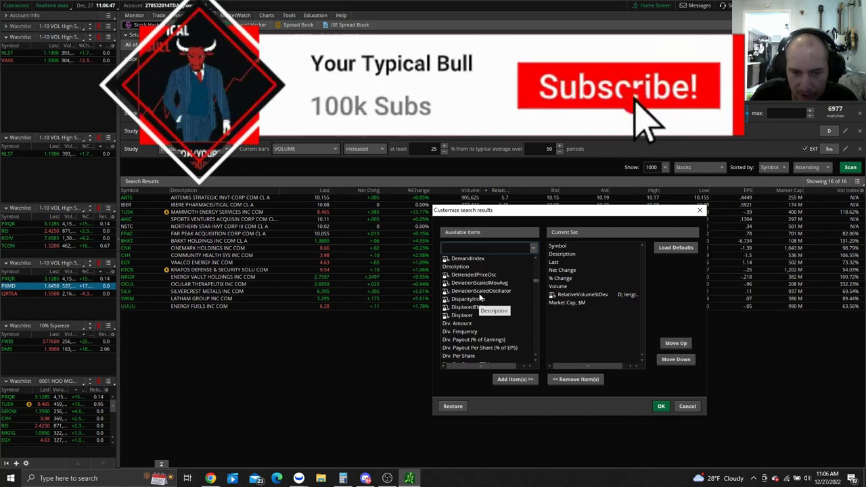
scroll(480, 294, "down", 3)
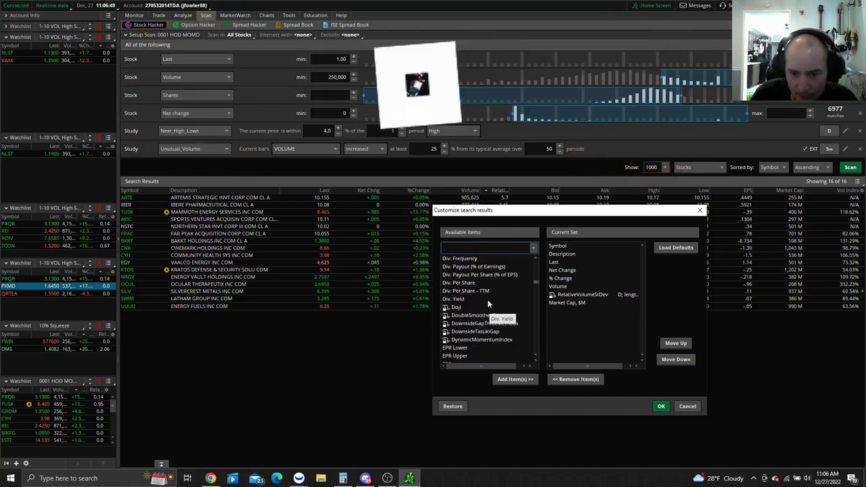
scroll(501, 291, "down", 6)
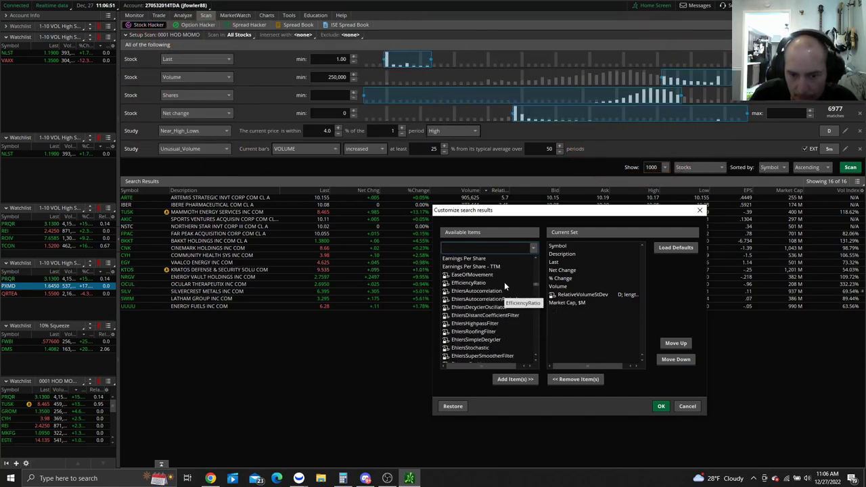
scroll(484, 306, "down", 6)
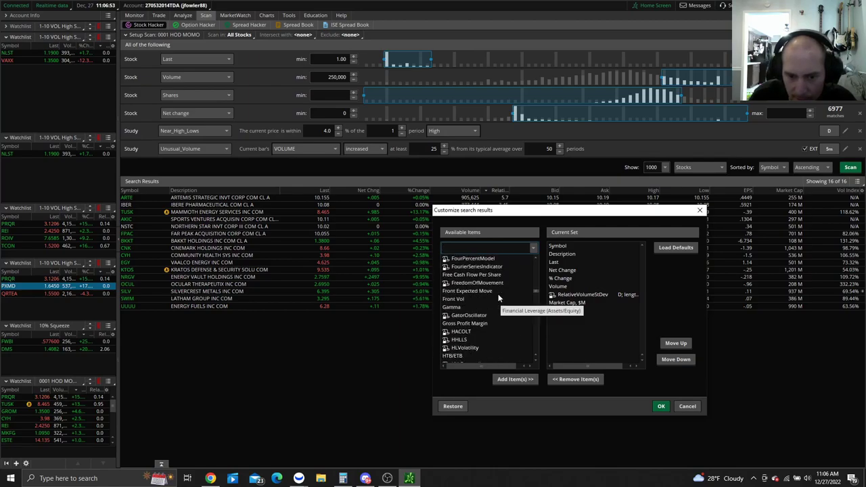
scroll(482, 318, "down", 6)
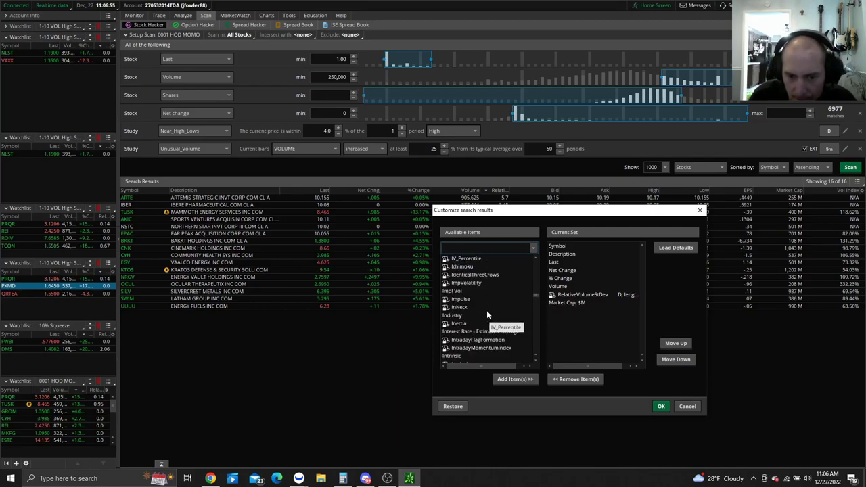
scroll(484, 312, "down", 6)
scroll(474, 312, "down", 6)
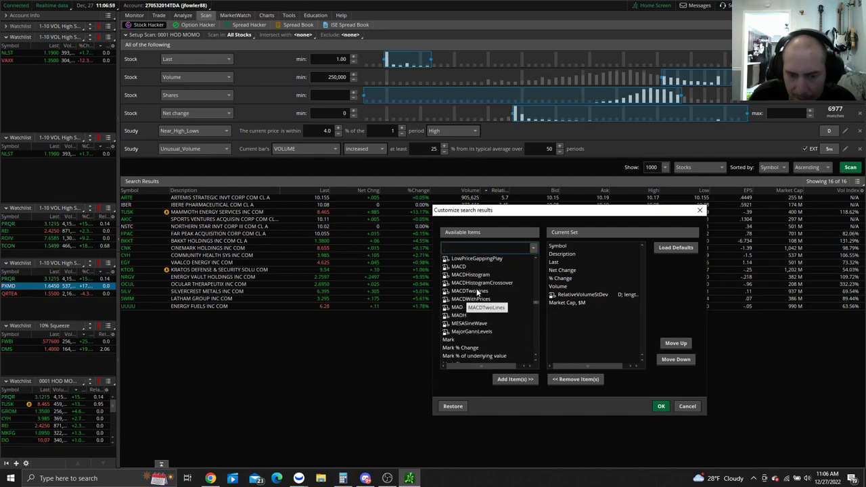
scroll(491, 313, "down", 5)
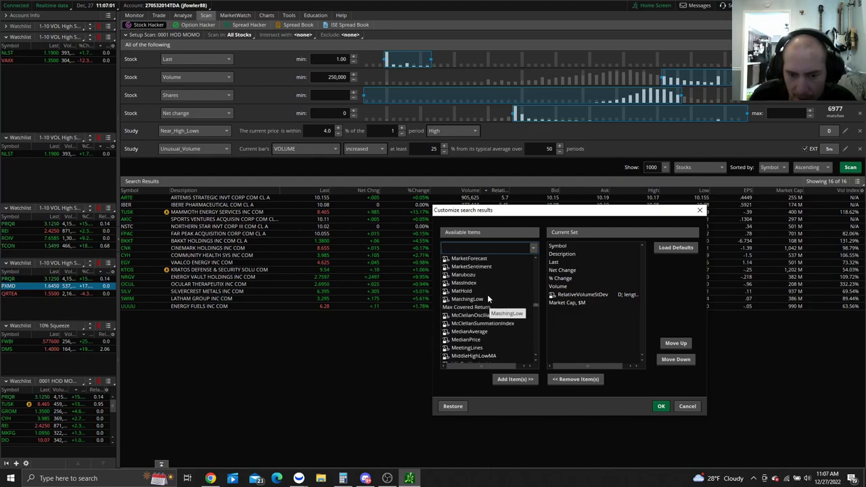
scroll(491, 291, "down", 4)
scroll(494, 293, "down", 5)
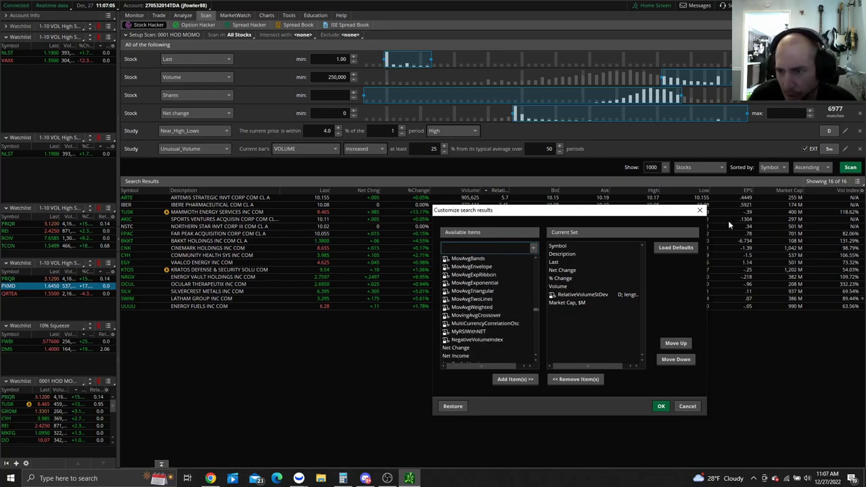
scroll(493, 331, "down", 2)
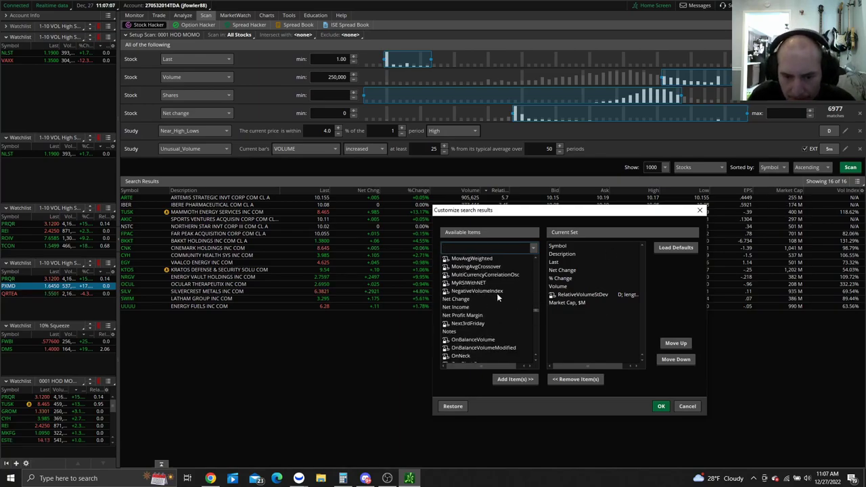
scroll(481, 298, "down", 8)
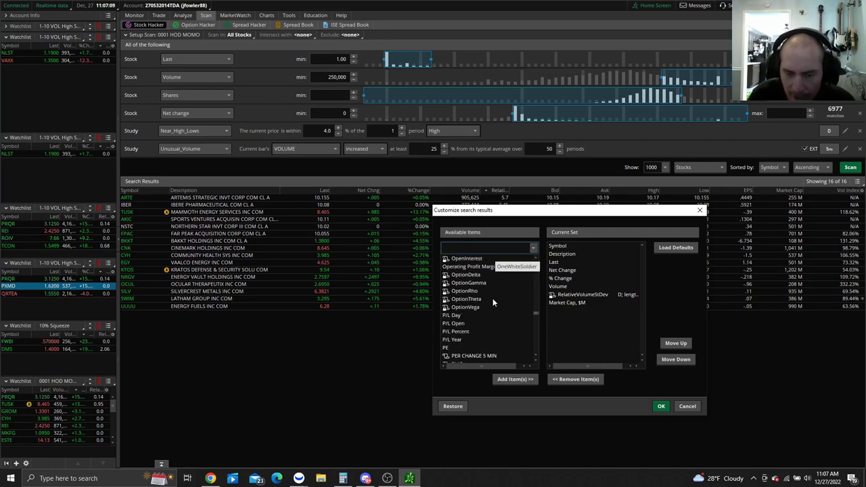
scroll(490, 331, "down", 5)
scroll(488, 305, "down", 7)
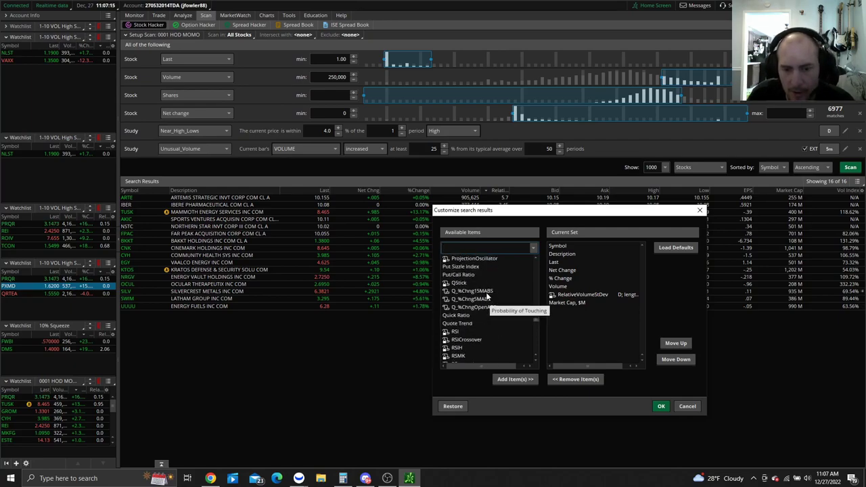
scroll(487, 297, "down", 6)
scroll(488, 308, "down", 5)
scroll(487, 310, "down", 8)
scroll(505, 312, "down", 6)
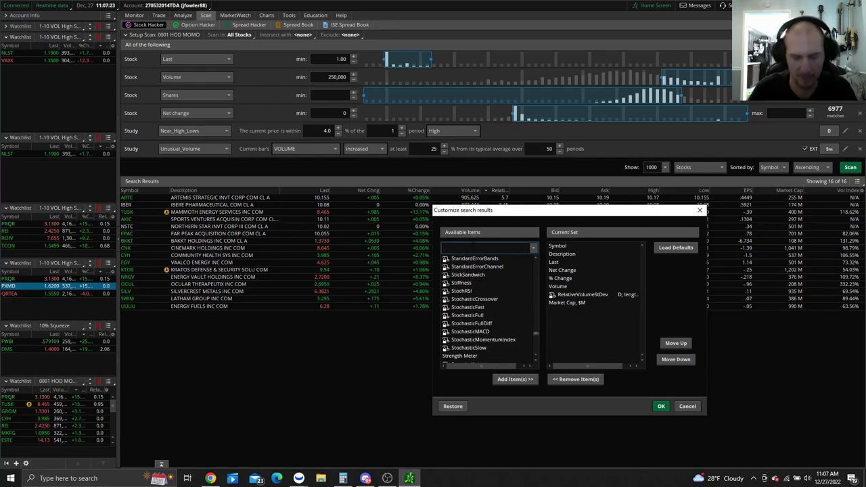
Step: Search the available columns for "share", add Shares to the scan's current set, and apply the column changes
left_click(487, 248)
type("share")
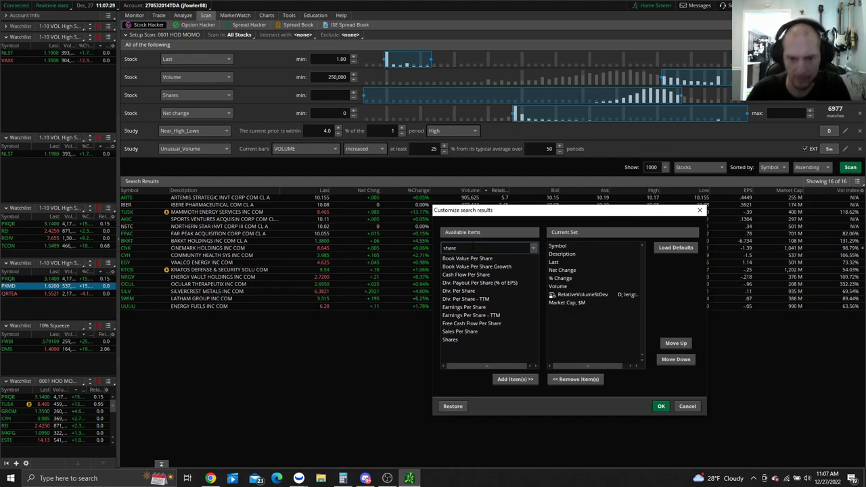
double_click(452, 340)
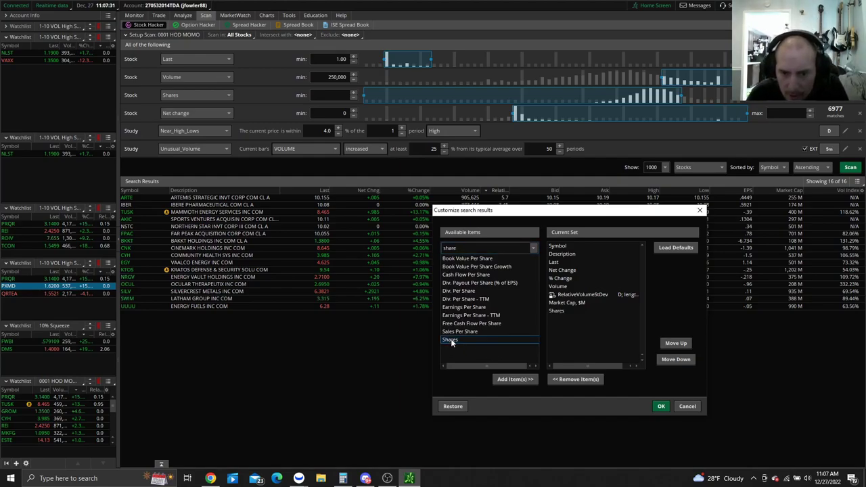
left_click(660, 406)
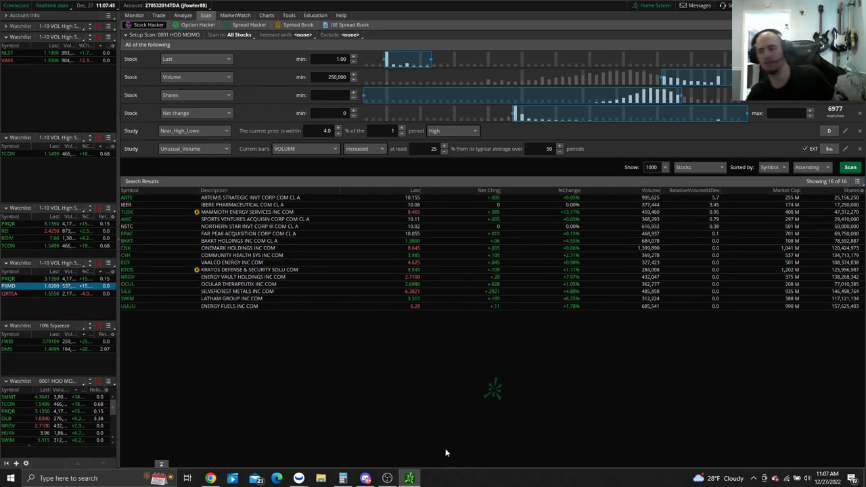
Step: Return to the chart grid and load SMMT from the 0001 HOD MOMO watchlist to examine its linked charts
left_click(266, 15)
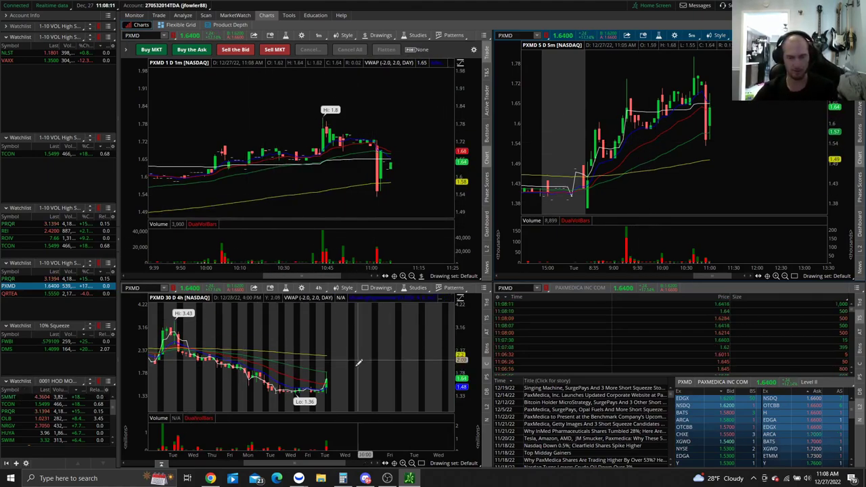
left_click(23, 398)
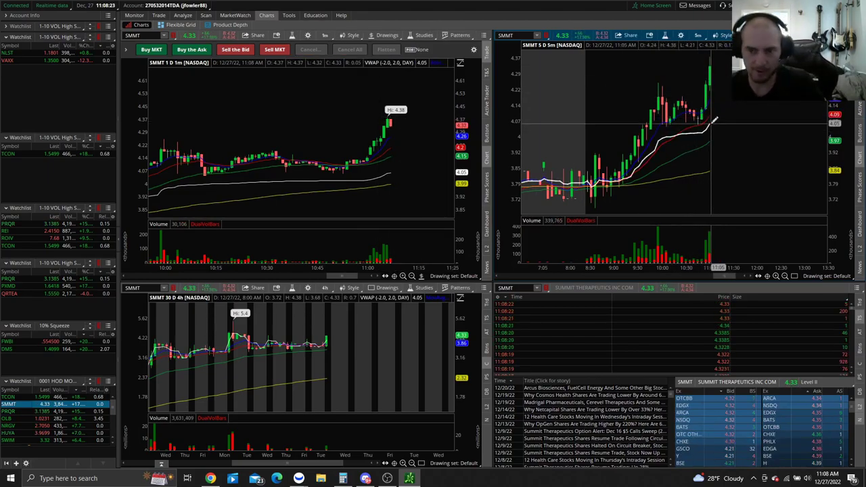
scroll(342, 324, "down", 2)
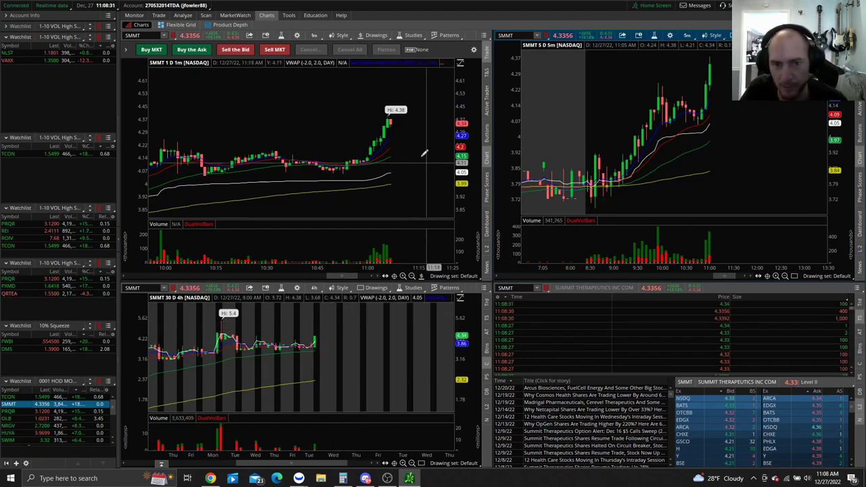
scroll(423, 144, "up", 3)
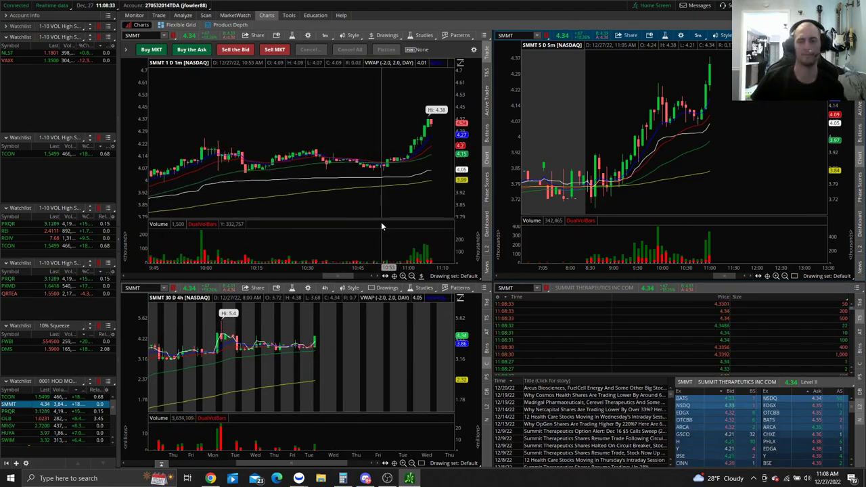